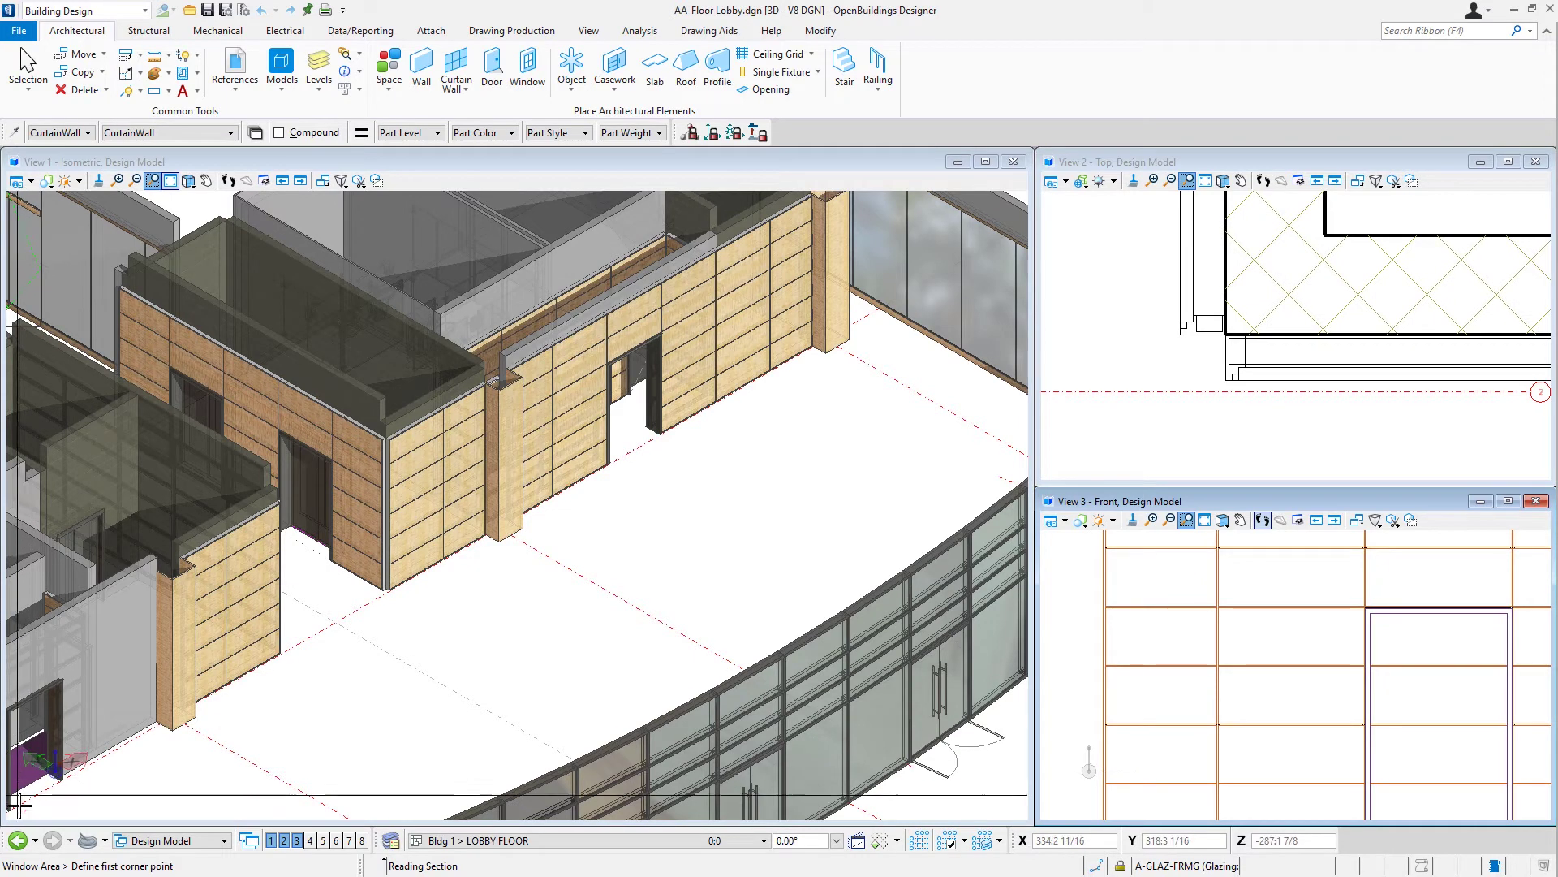
Inspect the Mullion - Furring and Frame - Furring profiles in MullionProfiles_XYZ.cel, and return to the AA_Floor Lobby.dgn design model.
{"action": "left_click", "coordinate": [36, 841]}
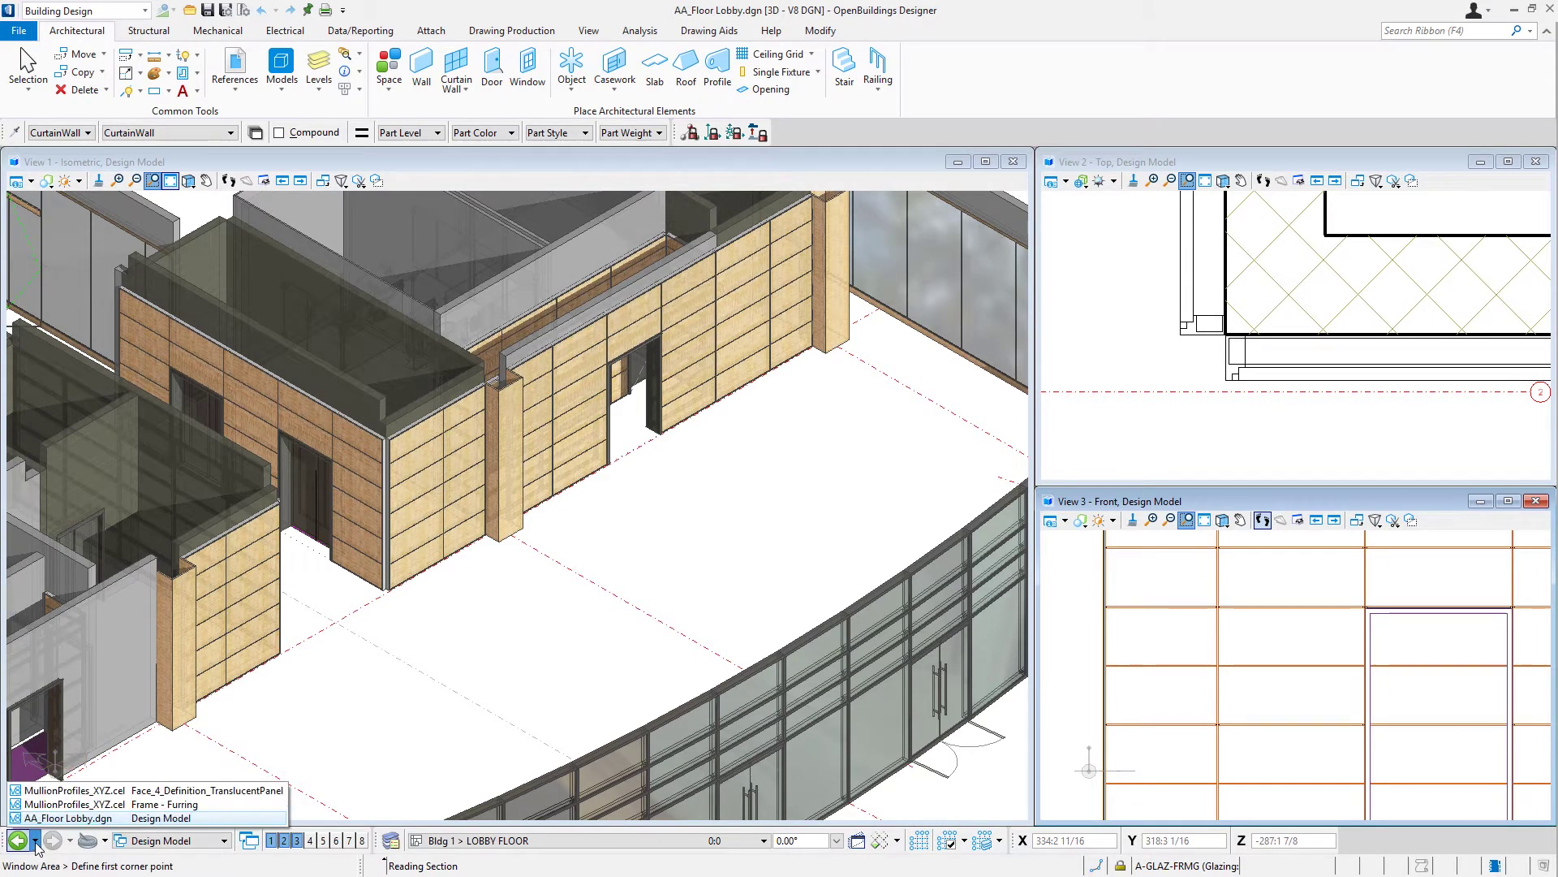
{"action": "left_click", "coordinate": [49, 805]}
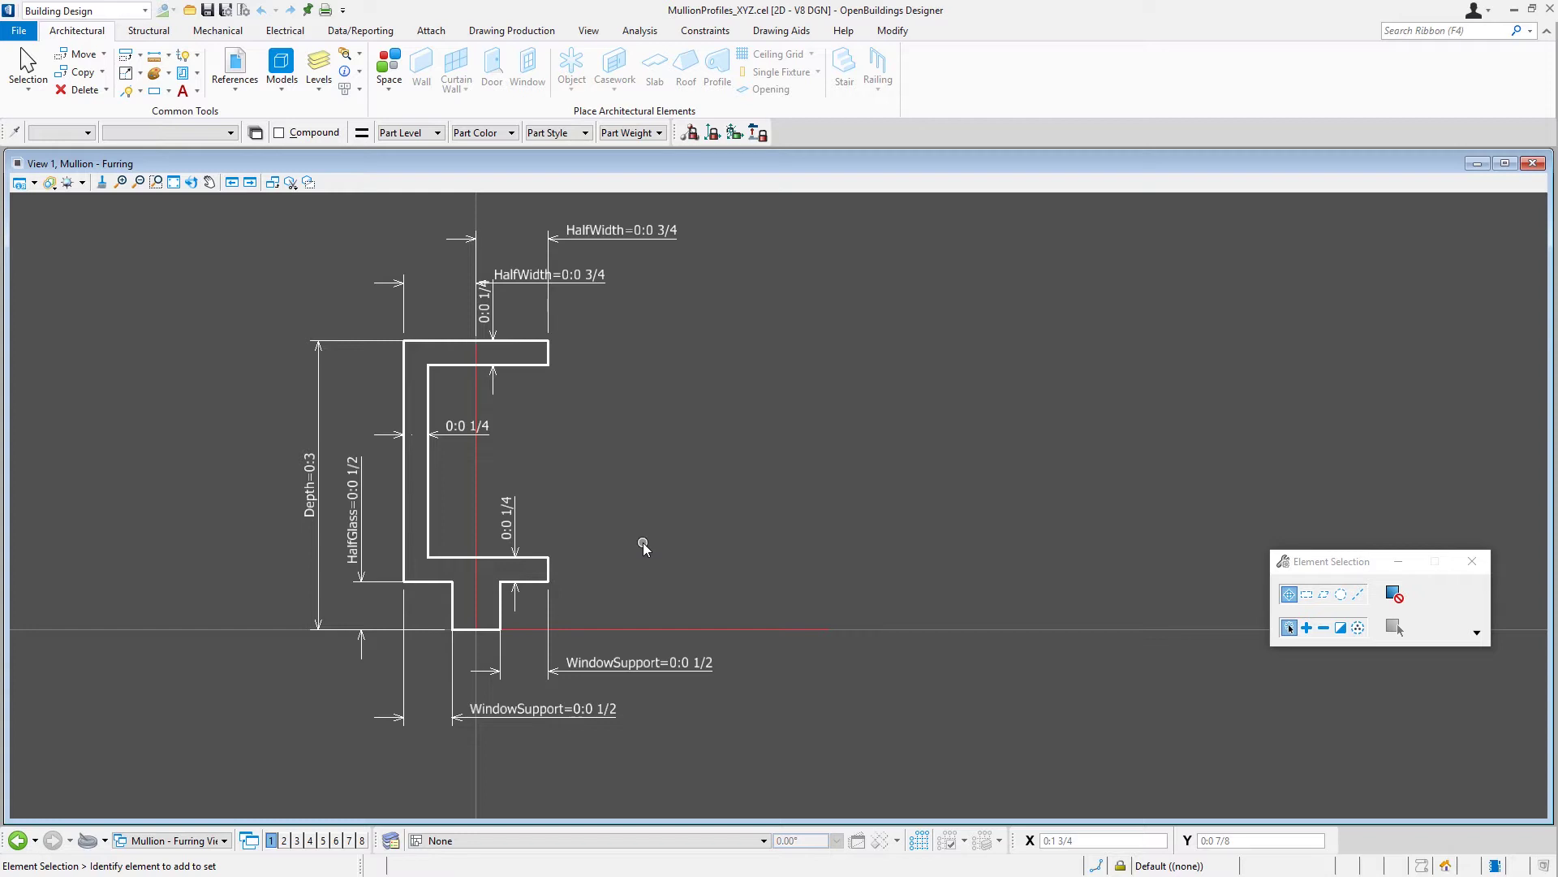
{"action": "left_click", "coordinate": [224, 840]}
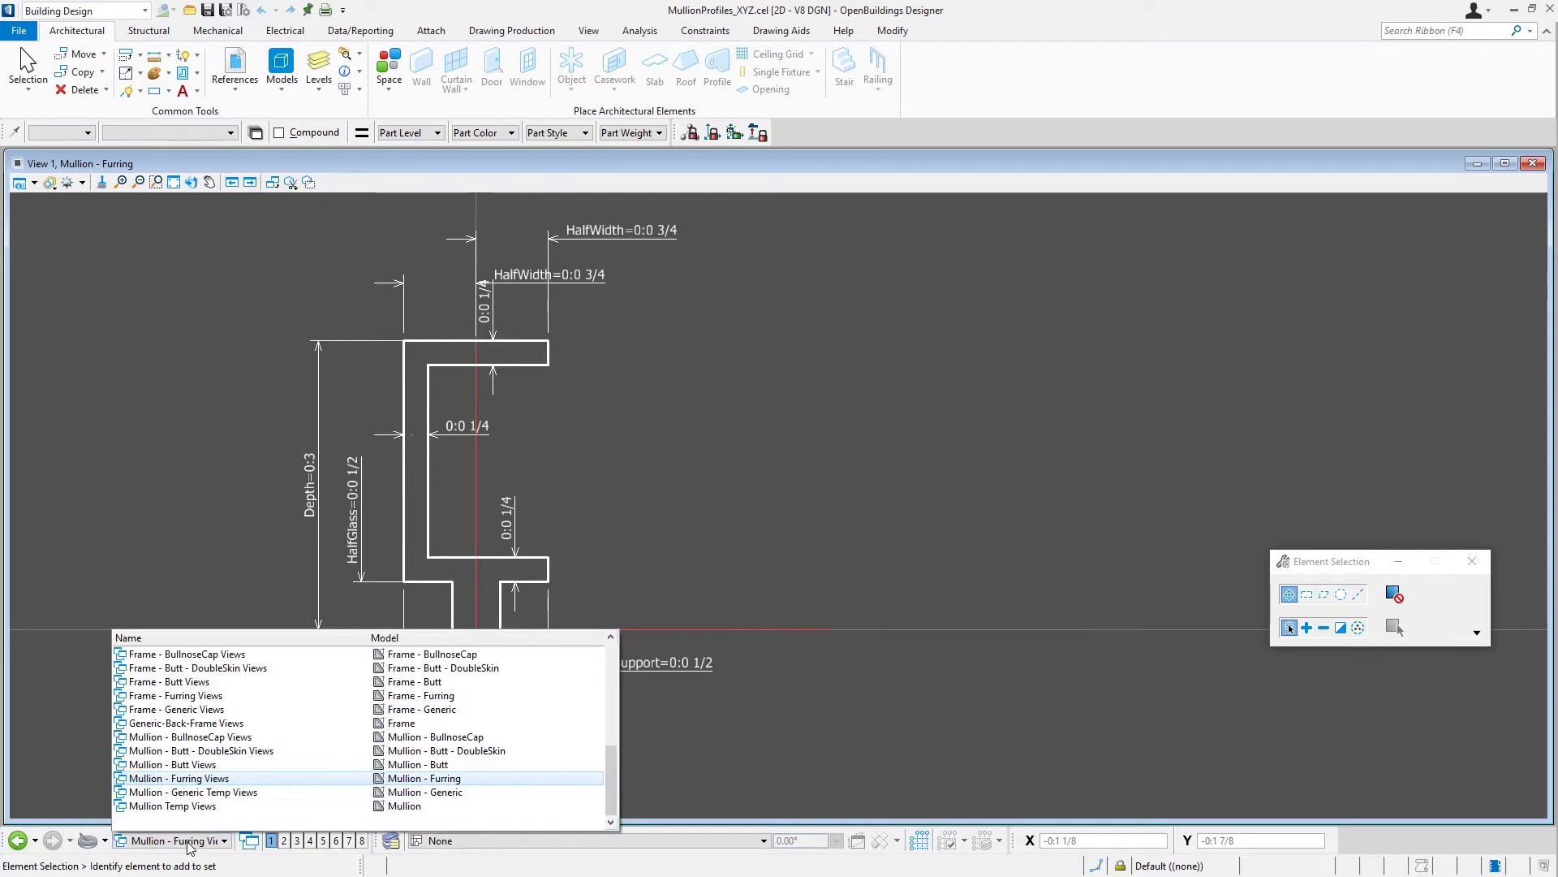
{"action": "left_click", "coordinate": [204, 698]}
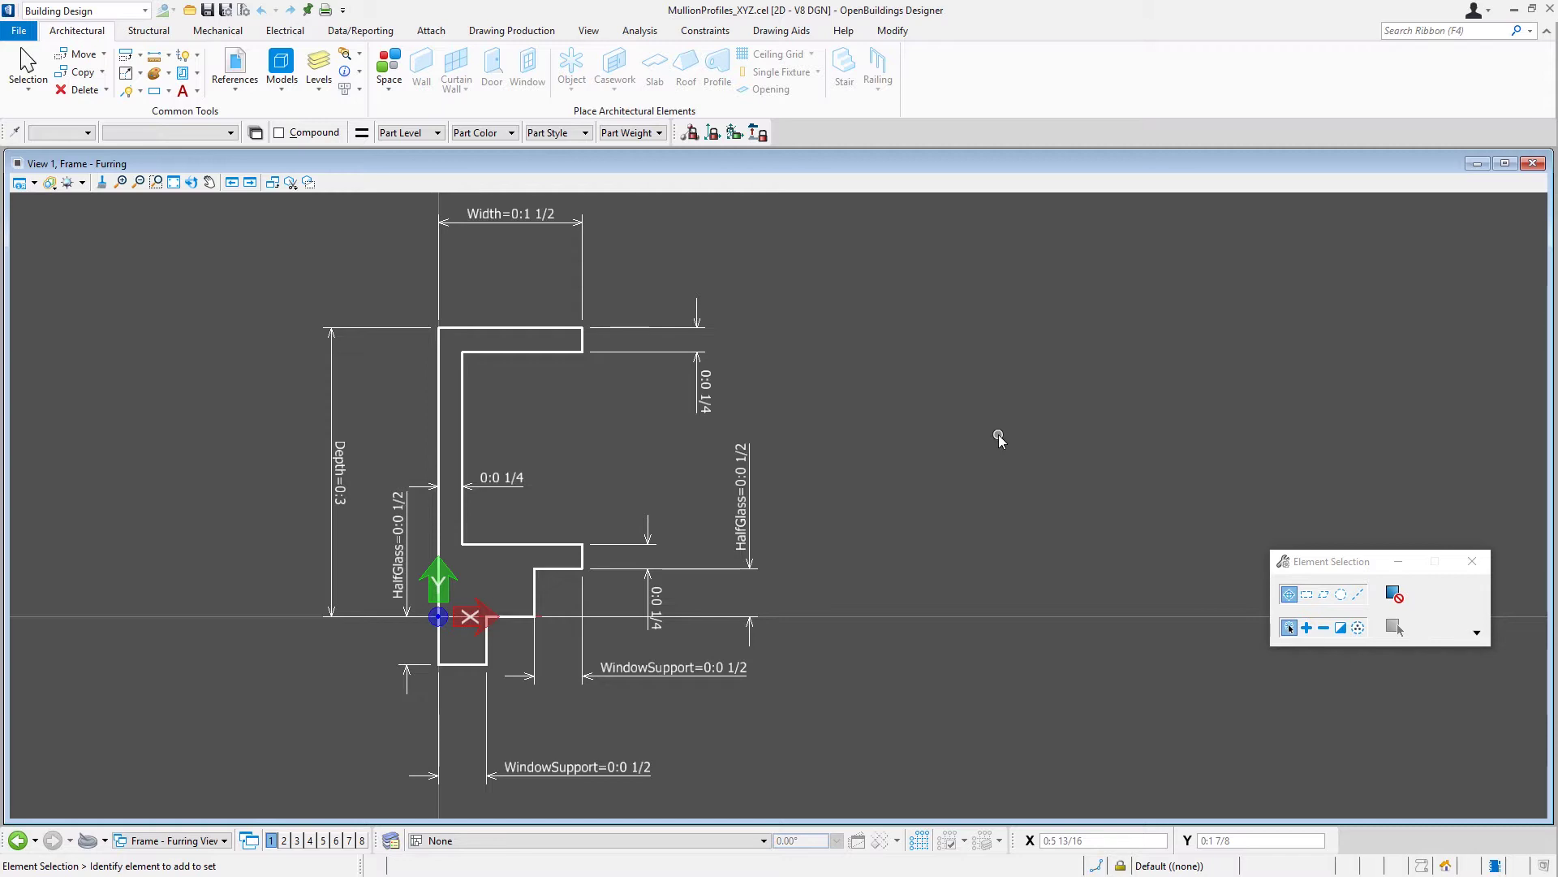
{"action": "left_click", "coordinate": [36, 841]}
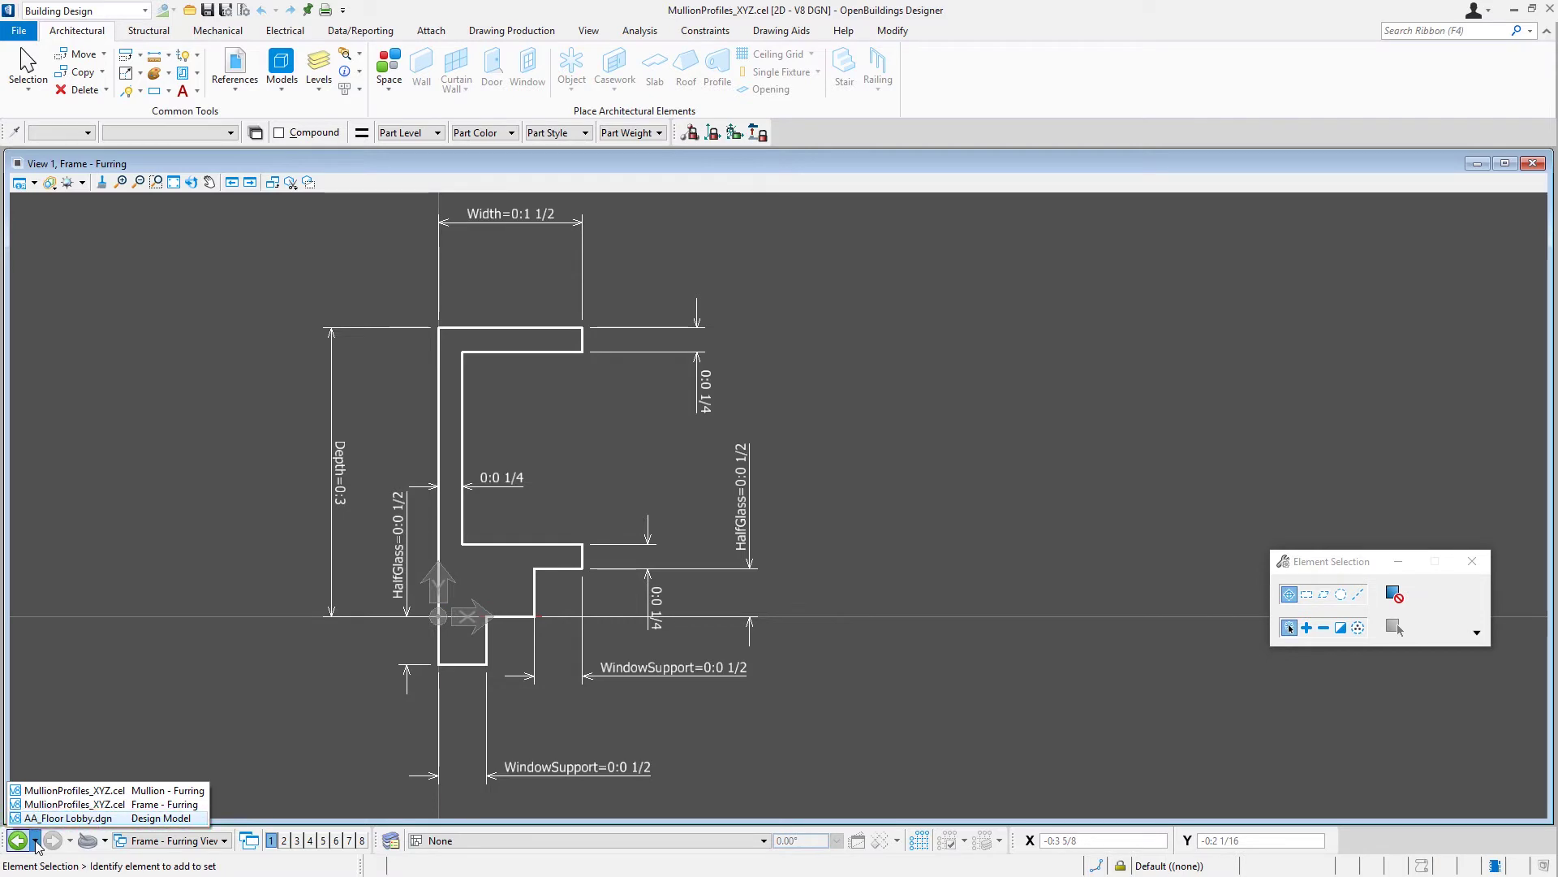
{"action": "left_click", "coordinate": [47, 819]}
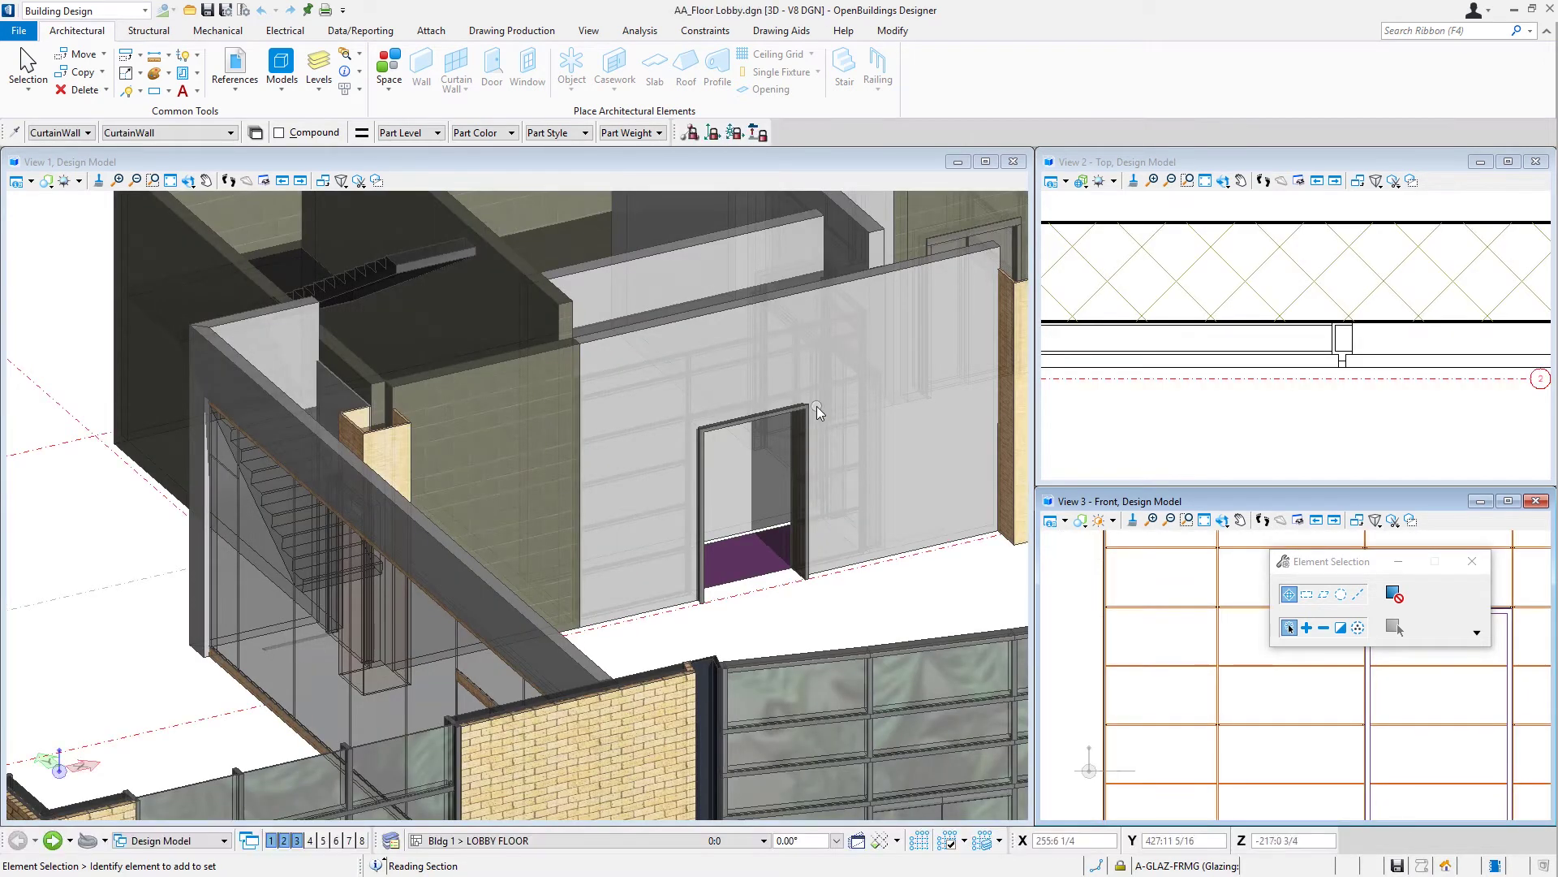
Open the Catalog Editor and expand the Architectural catalog items to reach the Curtain Walls types.
{"action": "left_click", "coordinate": [373, 31]}
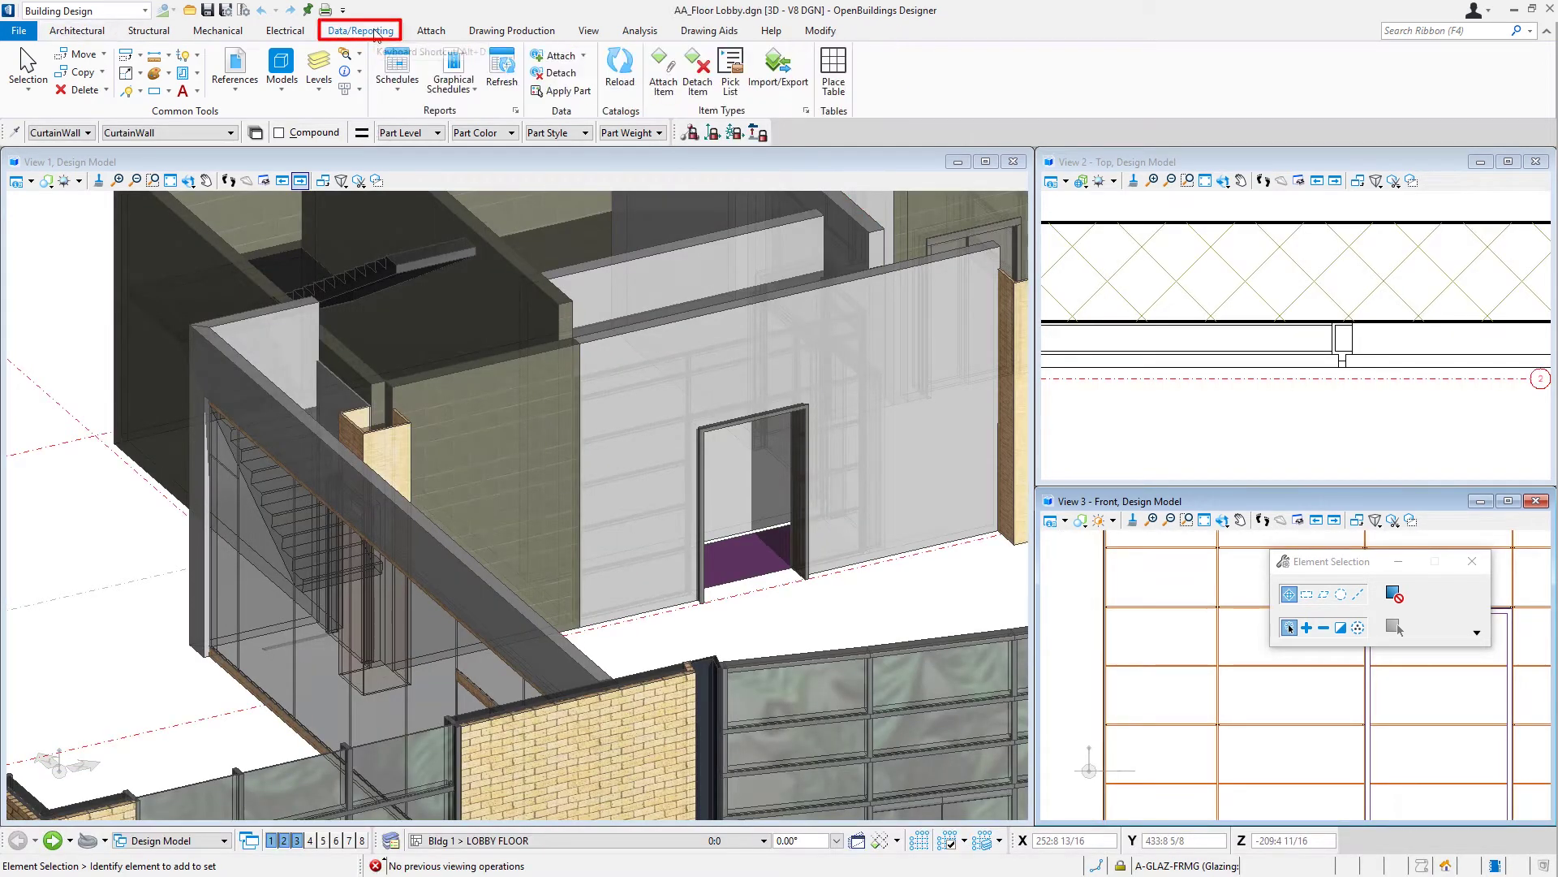
{"action": "left_click", "coordinate": [515, 109]}
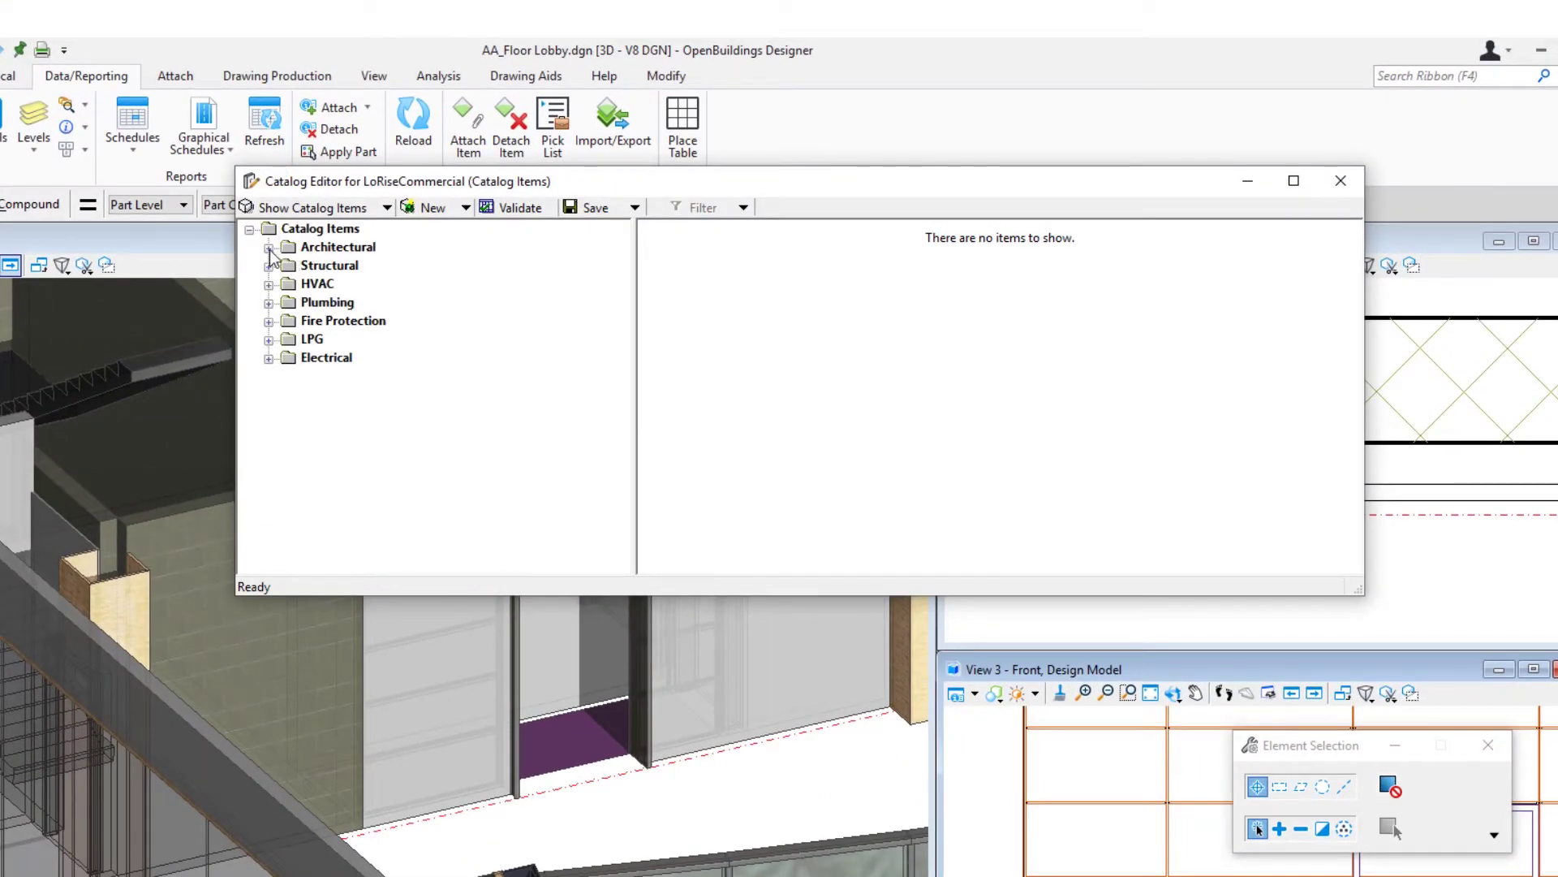
{"action": "left_click", "coordinate": [268, 248]}
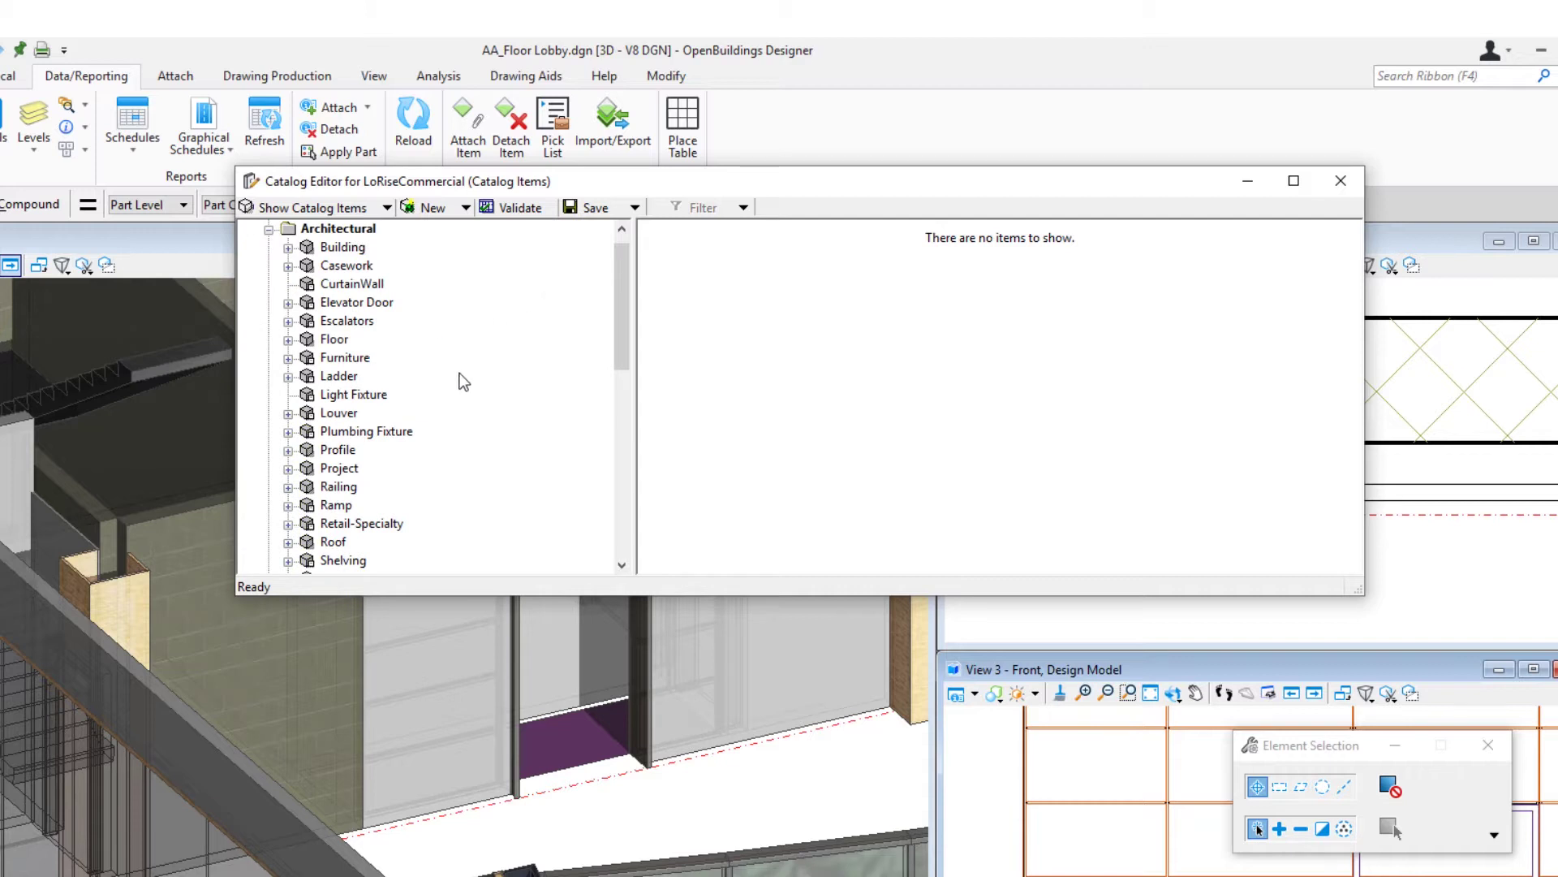
{"action": "left_click_drag", "start_coordinate": [615, 330], "coordinate": [598, 440]}
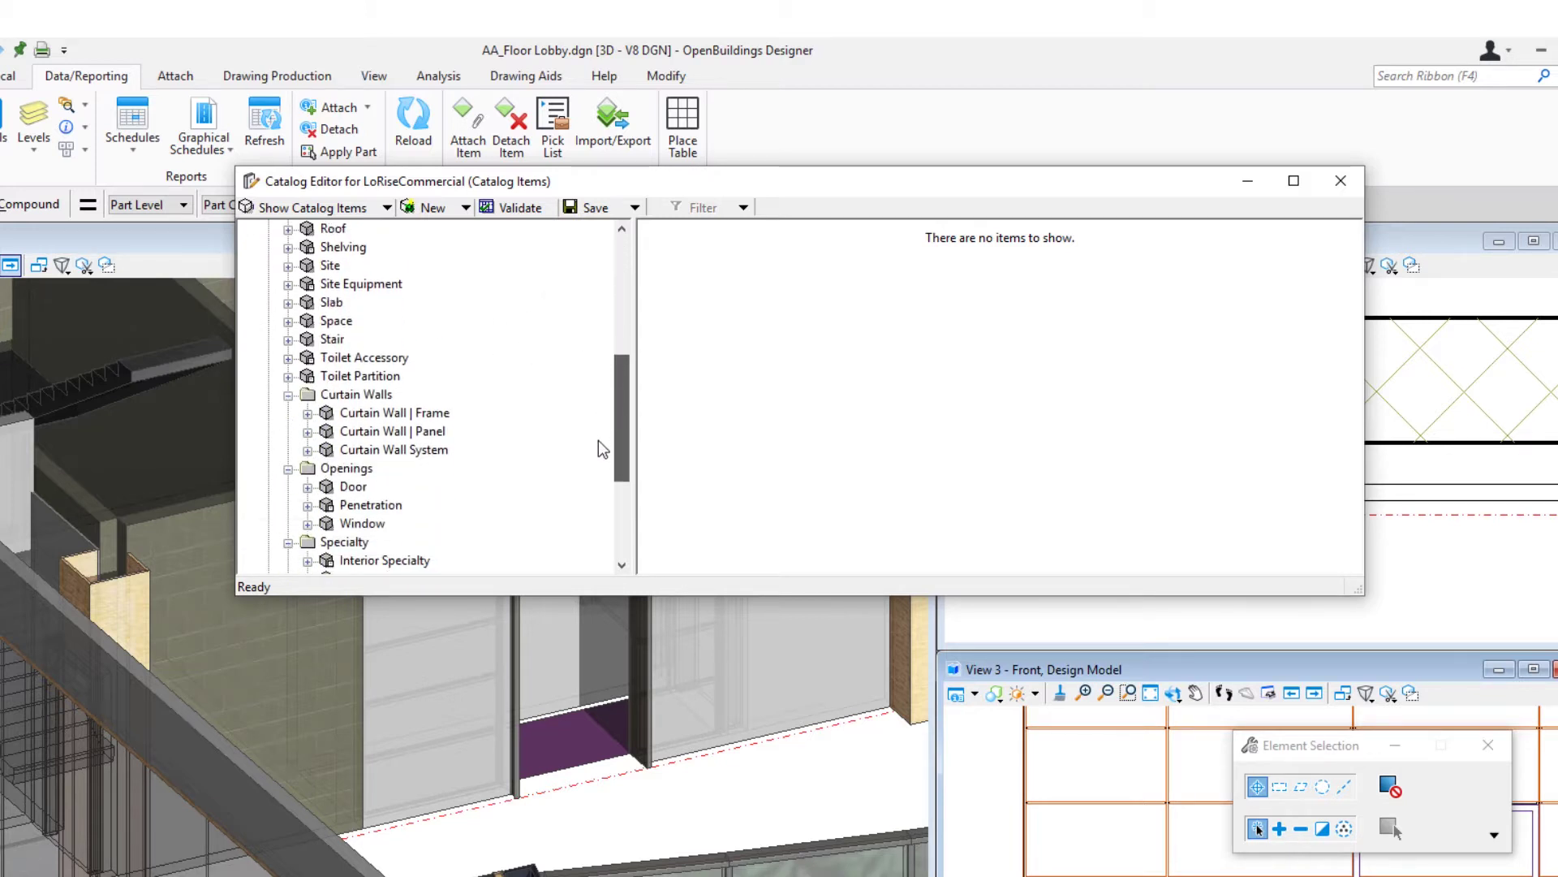
Review the property values of the *XYZ_2 Interior - Frame and *XYZ_2 InteriorButt - Mullion items under Curtain Wall | Frame.
{"action": "left_click", "coordinate": [308, 414]}
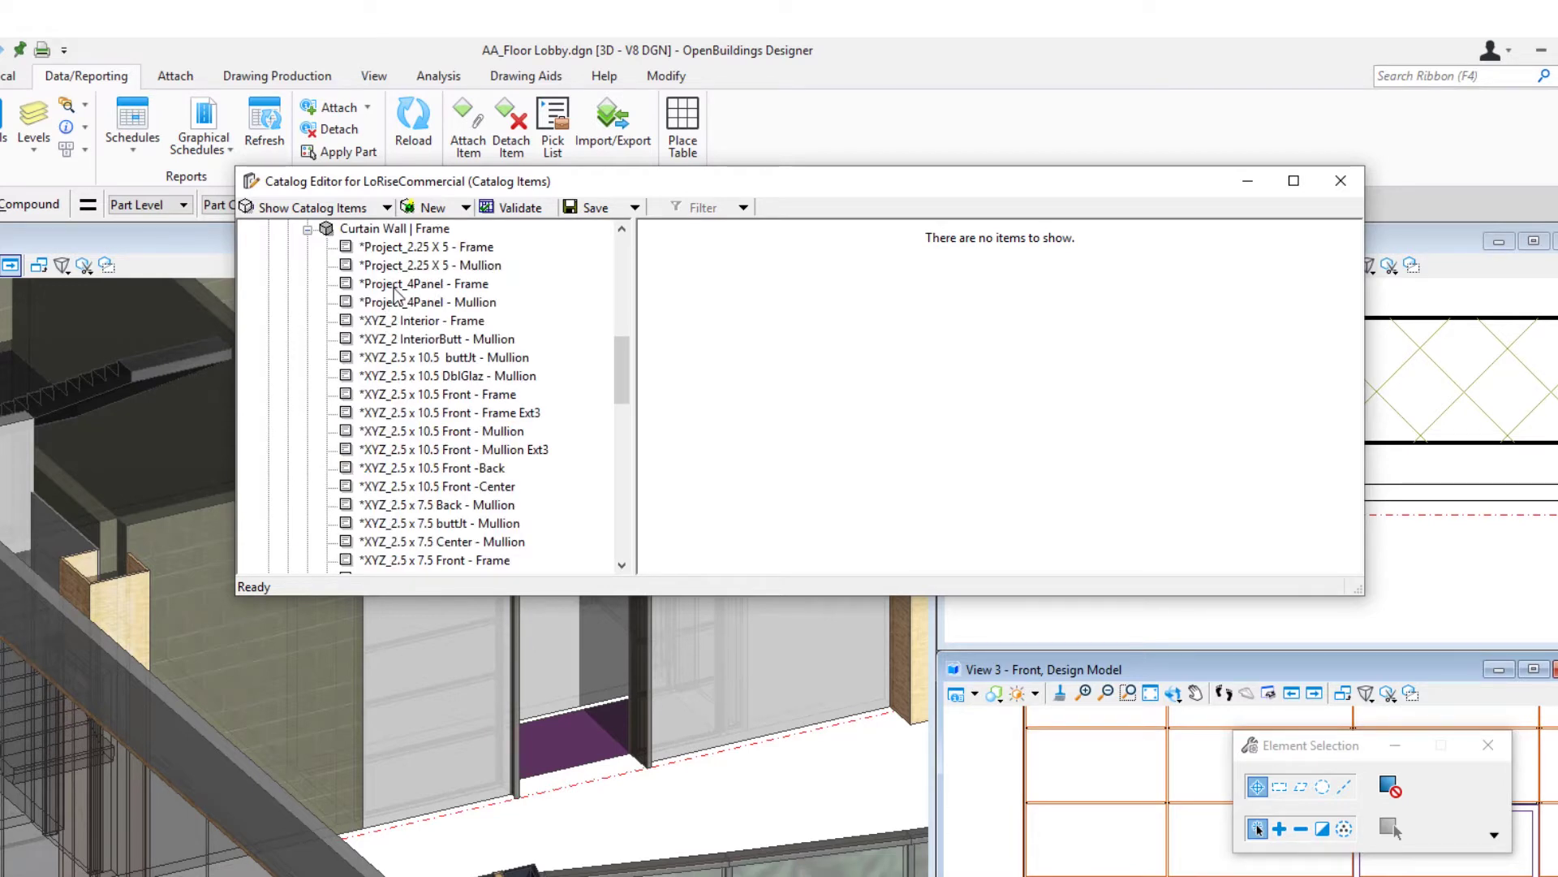
{"action": "left_click", "coordinate": [398, 322]}
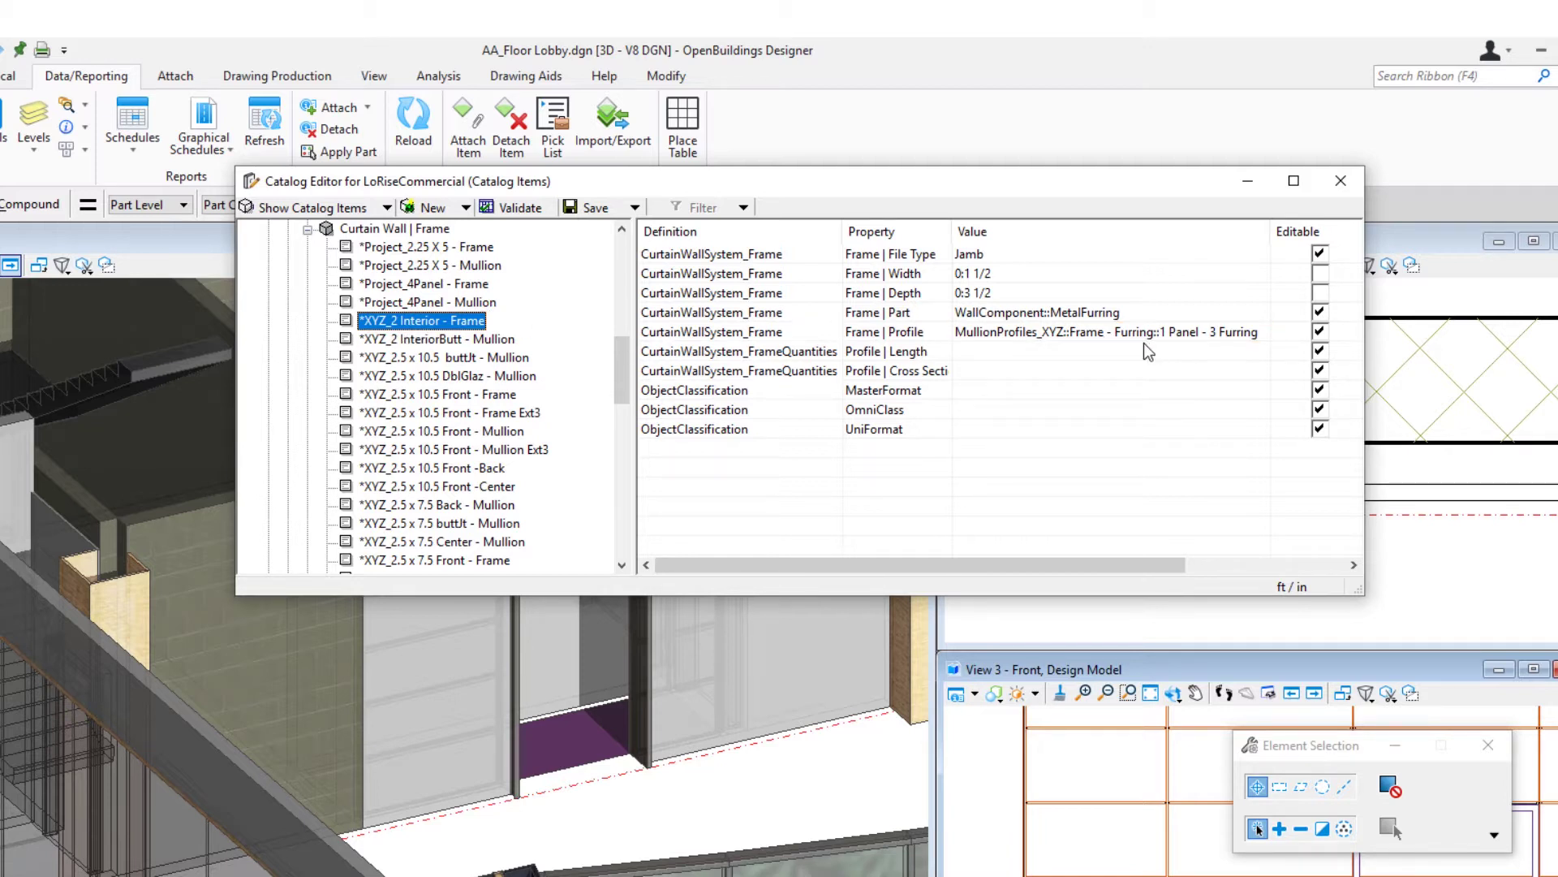
{"action": "left_click", "coordinate": [469, 341]}
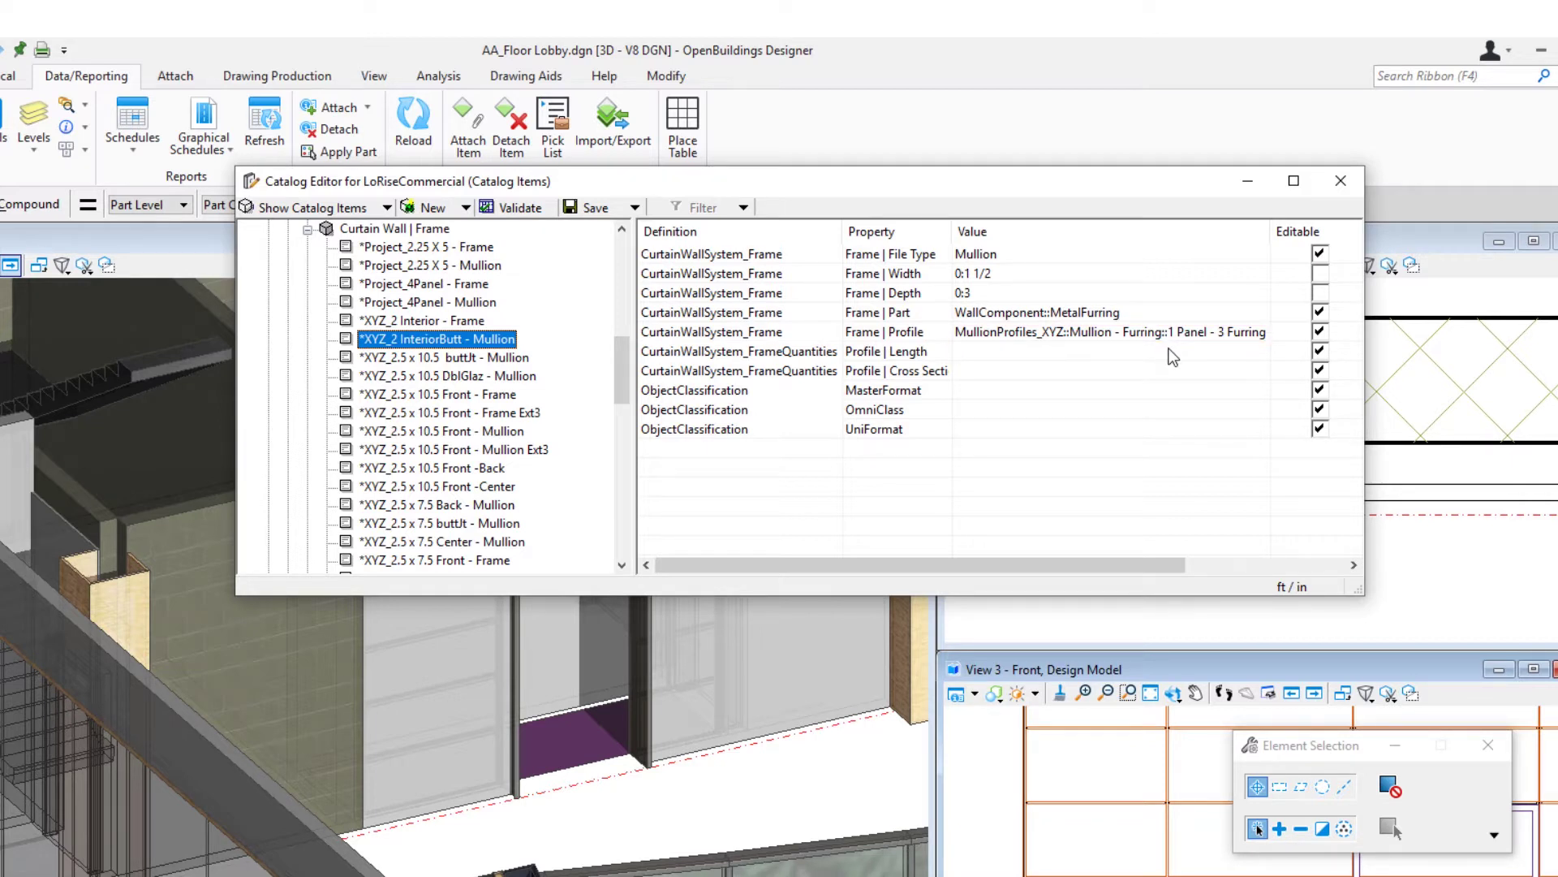
Create a new Curtain Wall | Panel catalog item named *Project_Wood Panel with the Workset destination and CurtainWallSystem.xml file.
{"action": "left_click_drag", "start_coordinate": [622, 390], "coordinate": [611, 506]}
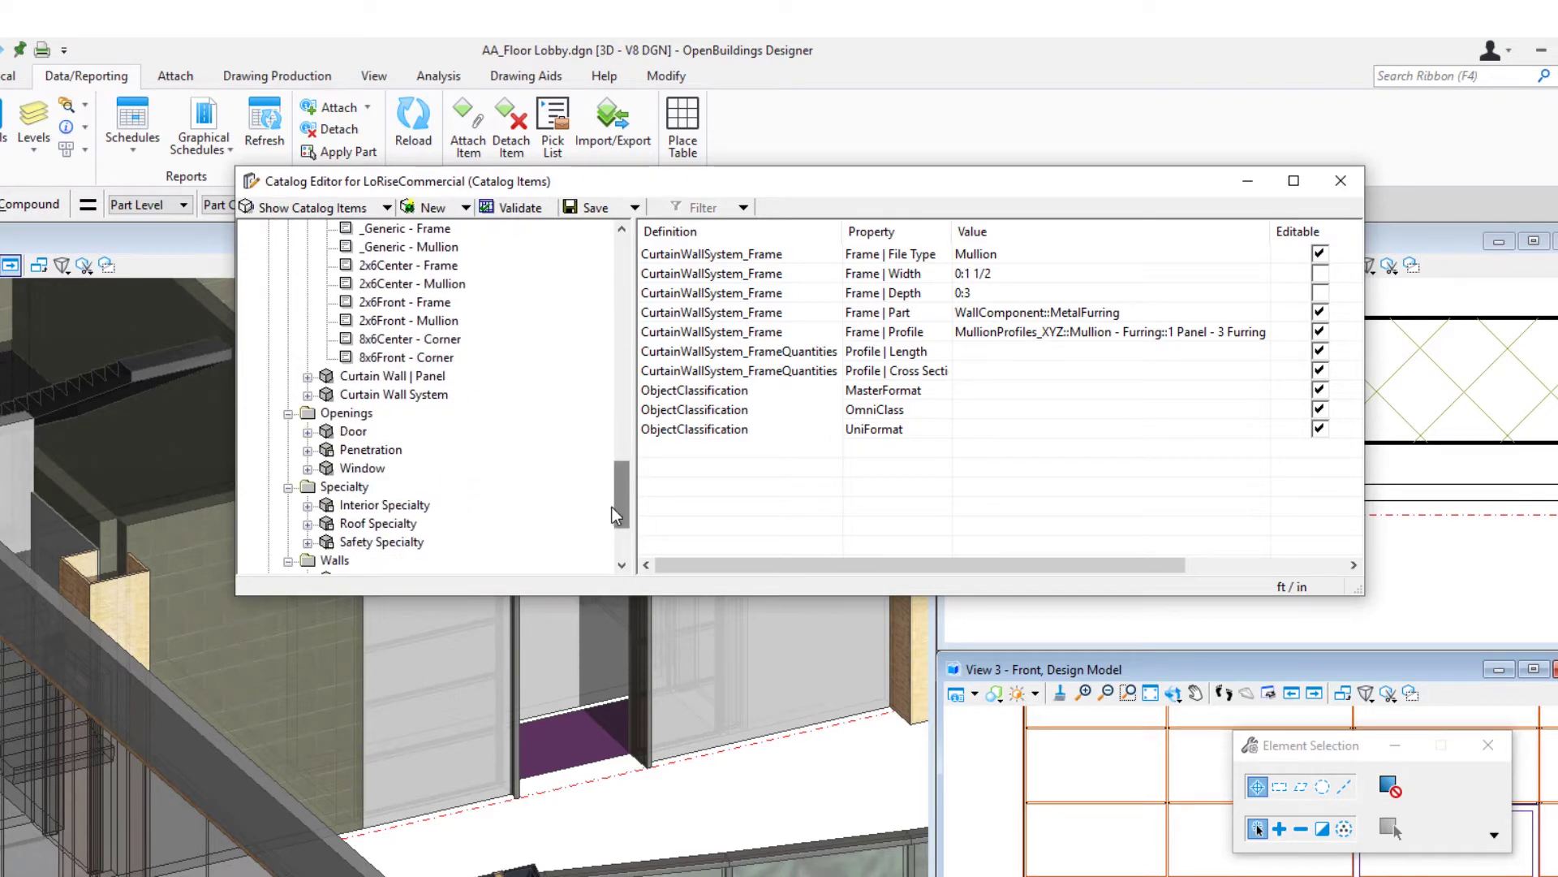
{"action": "left_click", "coordinate": [308, 377]}
{"action": "left_click", "coordinate": [392, 230]}
{"action": "right_click", "coordinate": [391, 231]}
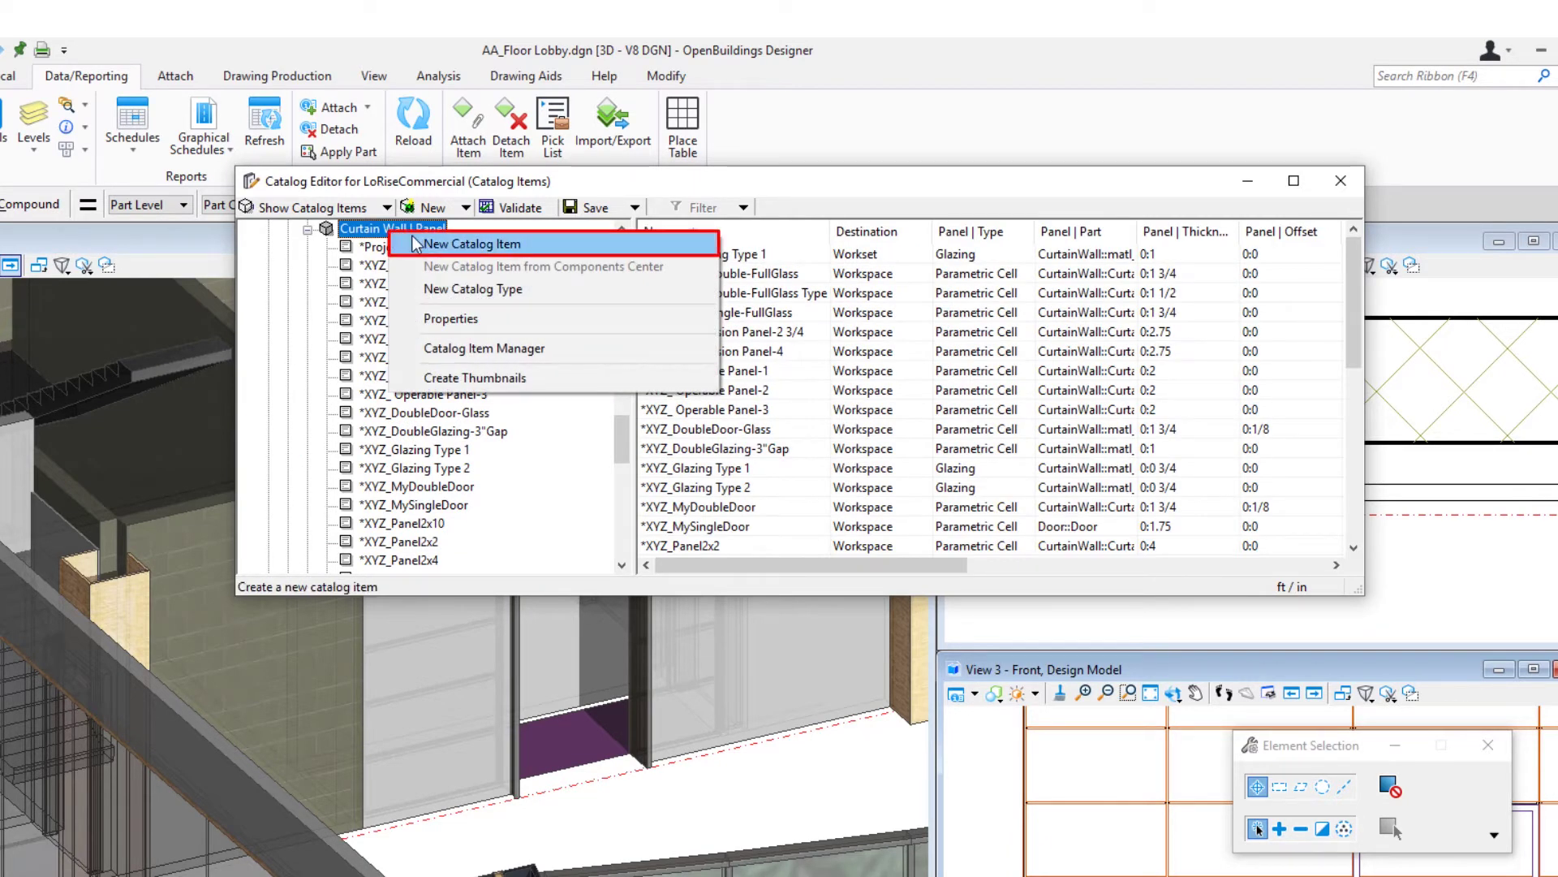
{"action": "left_click", "coordinate": [442, 243]}
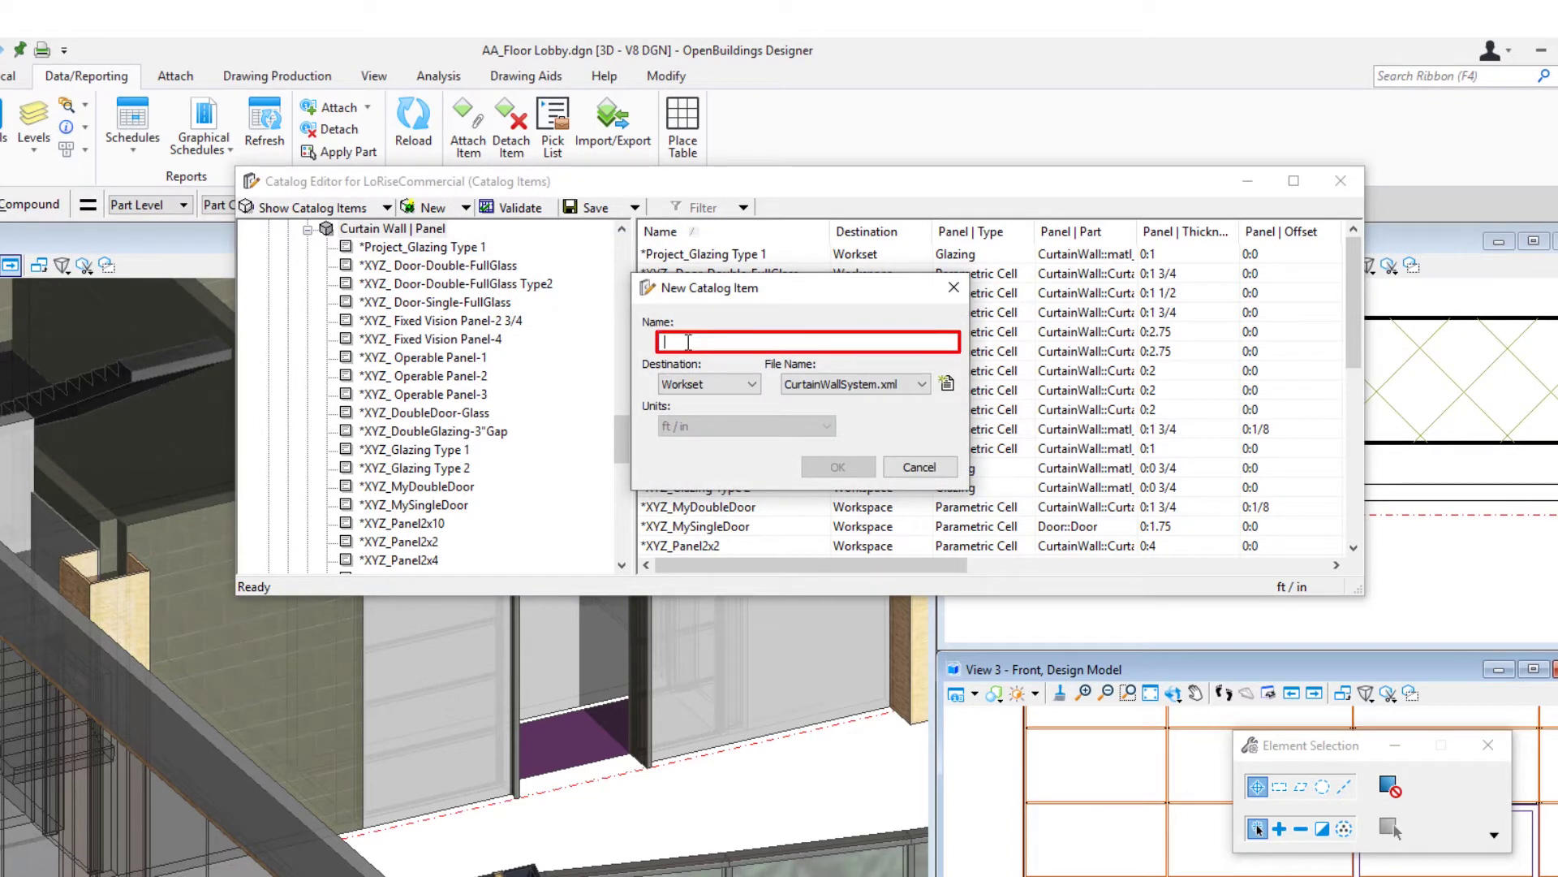
{"action": "type", "text": "*Project_"}
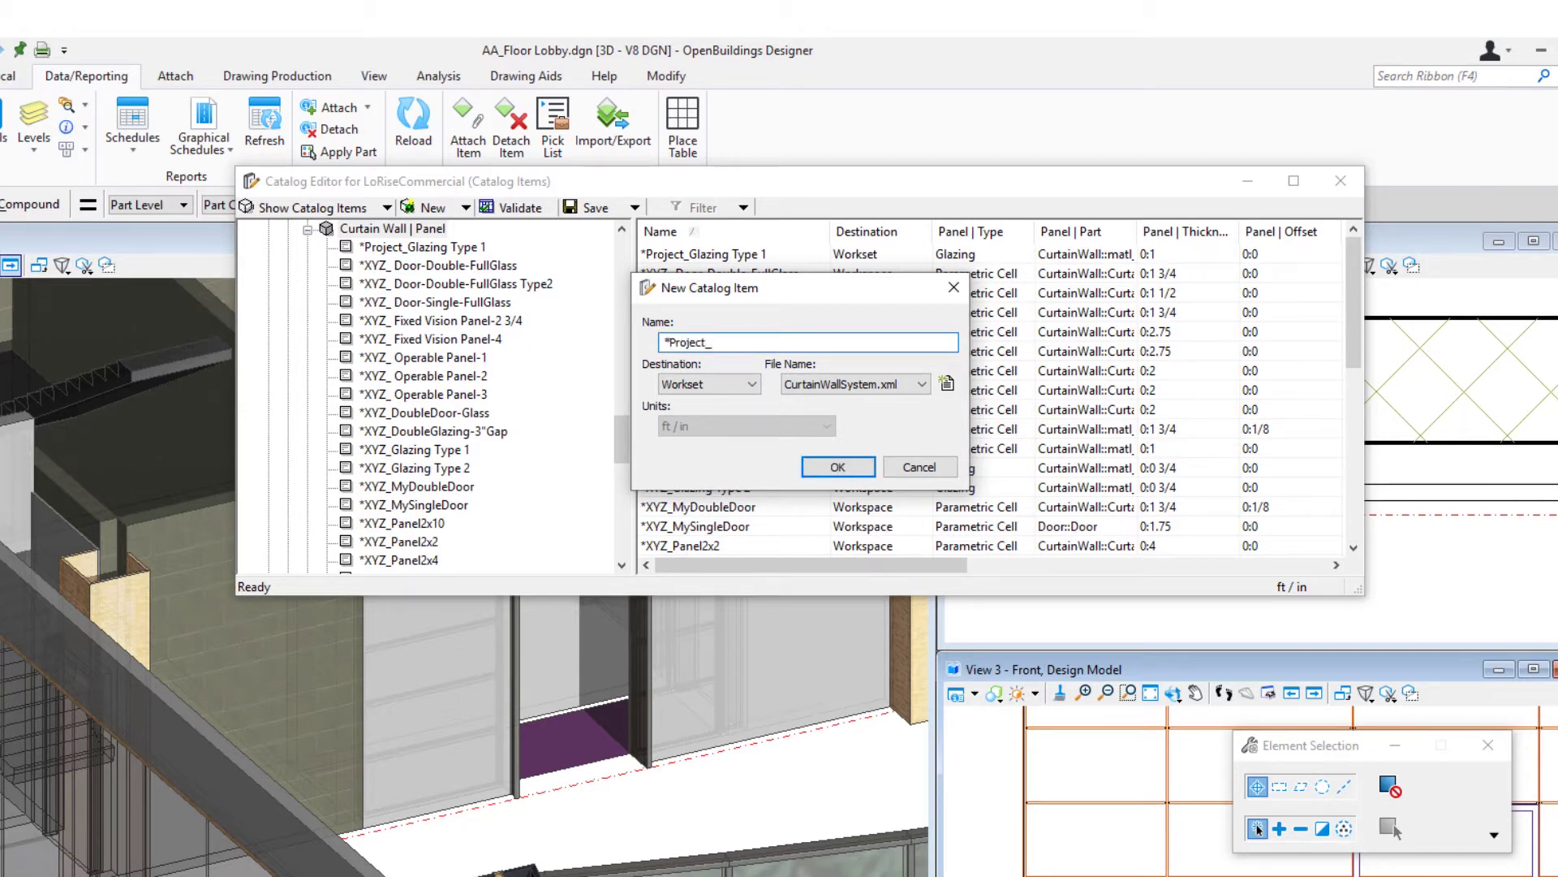
{"action": "type", "text": "Wood Panel"}
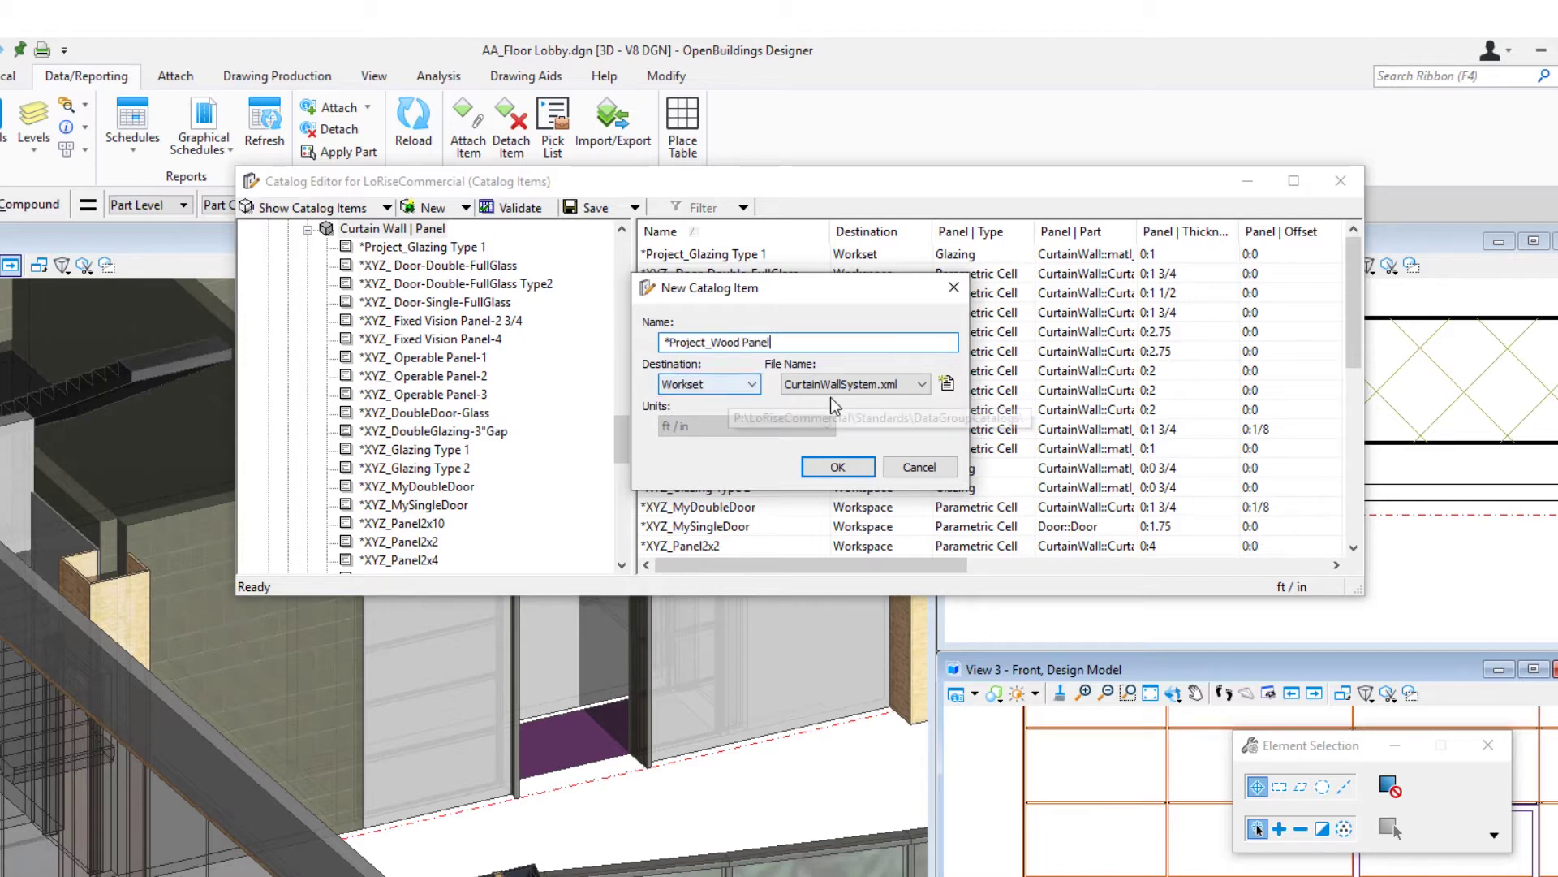
{"action": "left_click", "coordinate": [838, 466]}
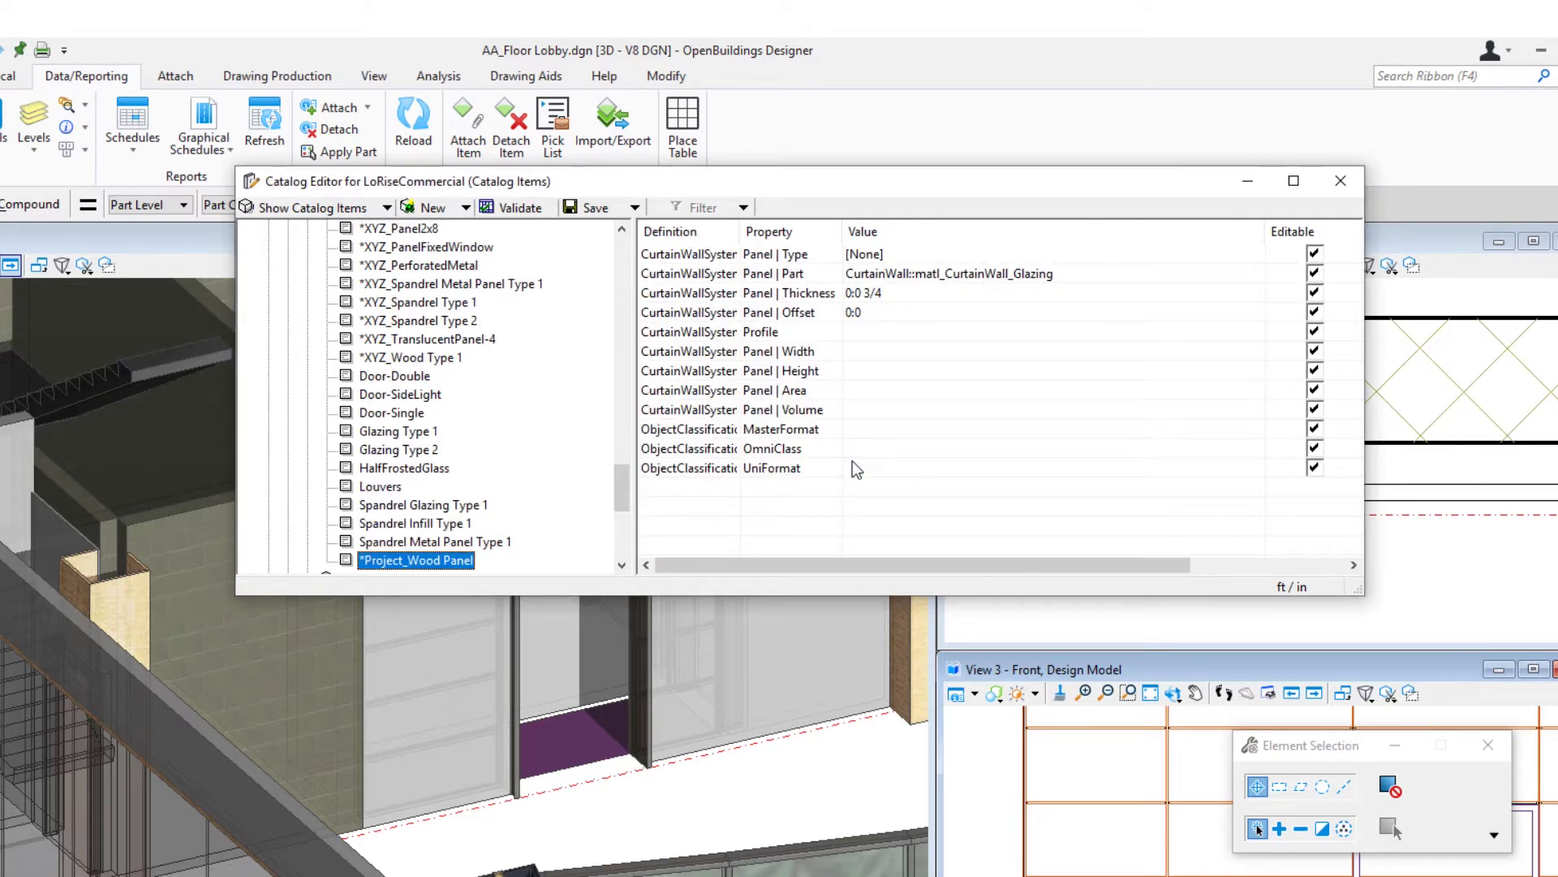
Set the panel type of *Project_Wood Panel to Wall.
{"action": "left_click", "coordinate": [936, 254]}
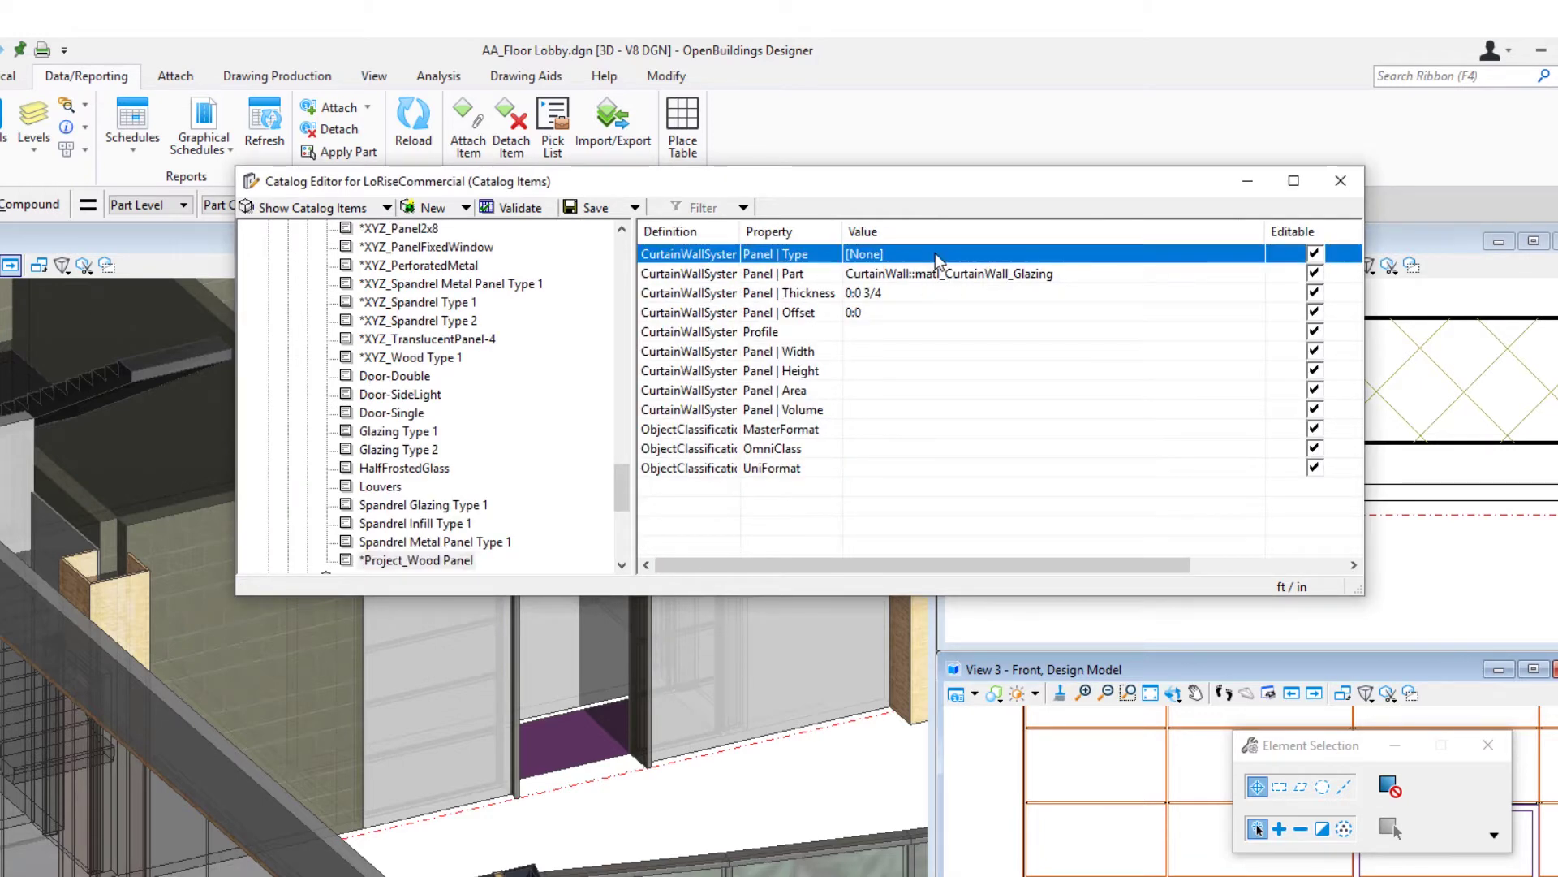
{"action": "left_click", "coordinate": [935, 254]}
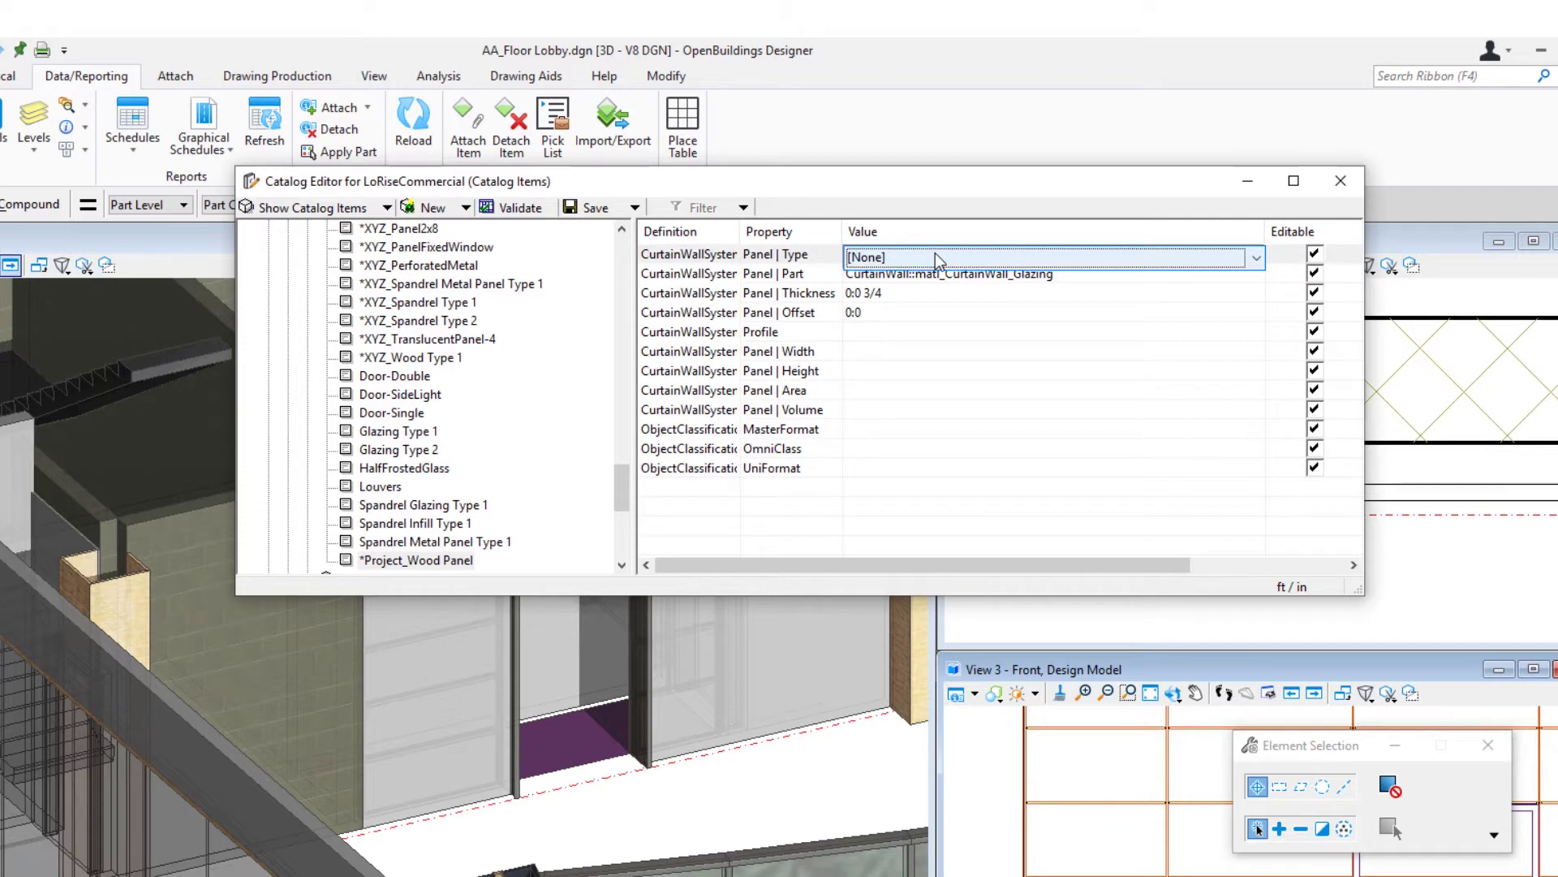
{"action": "left_click", "coordinate": [936, 254]}
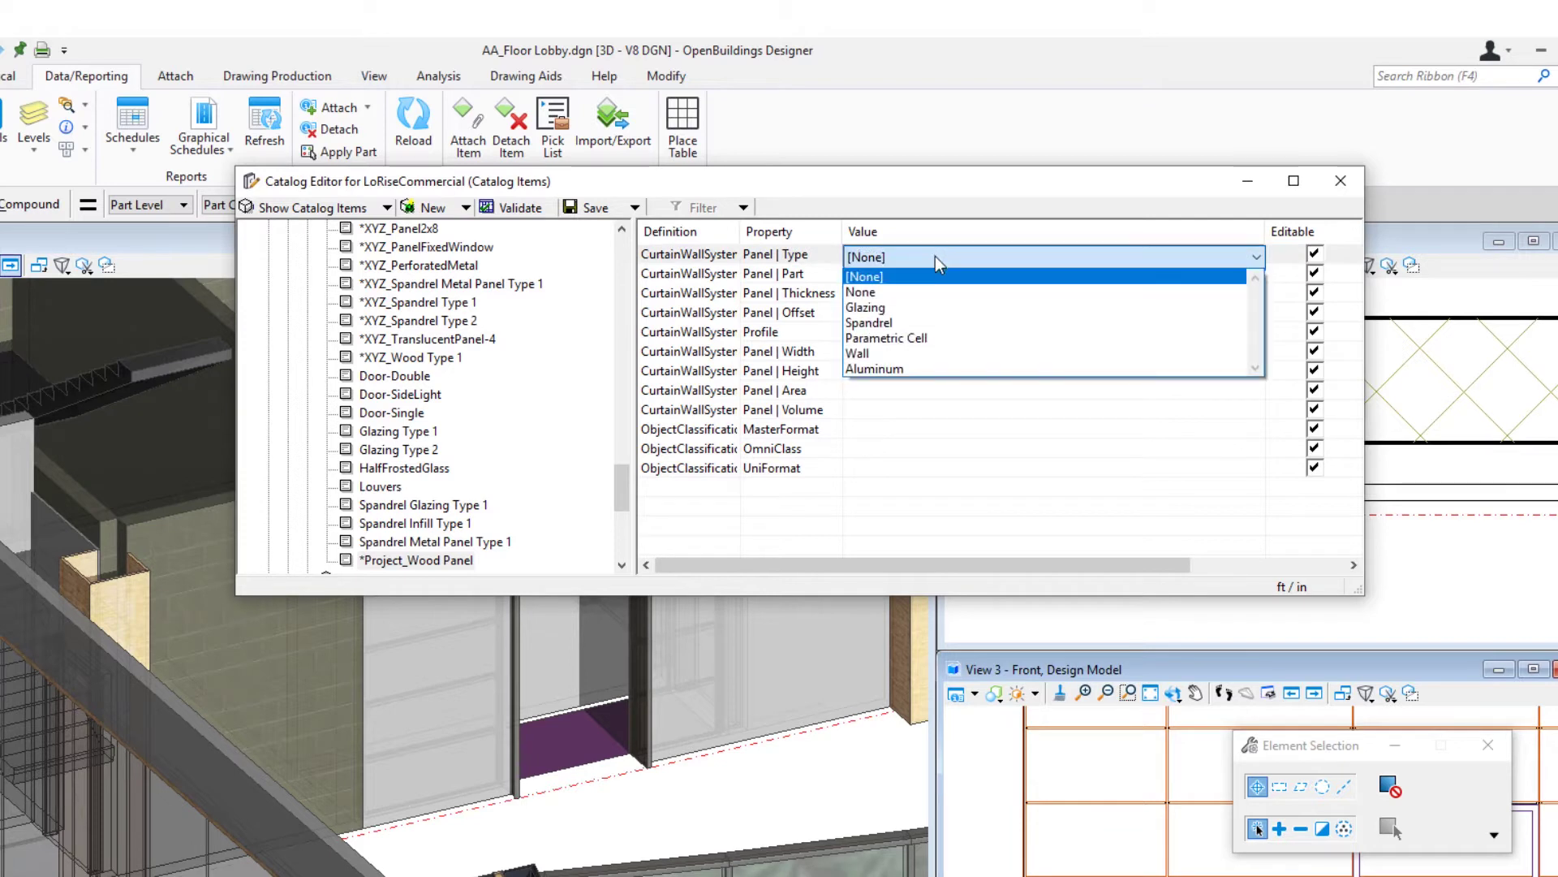
{"action": "left_click", "coordinate": [926, 356]}
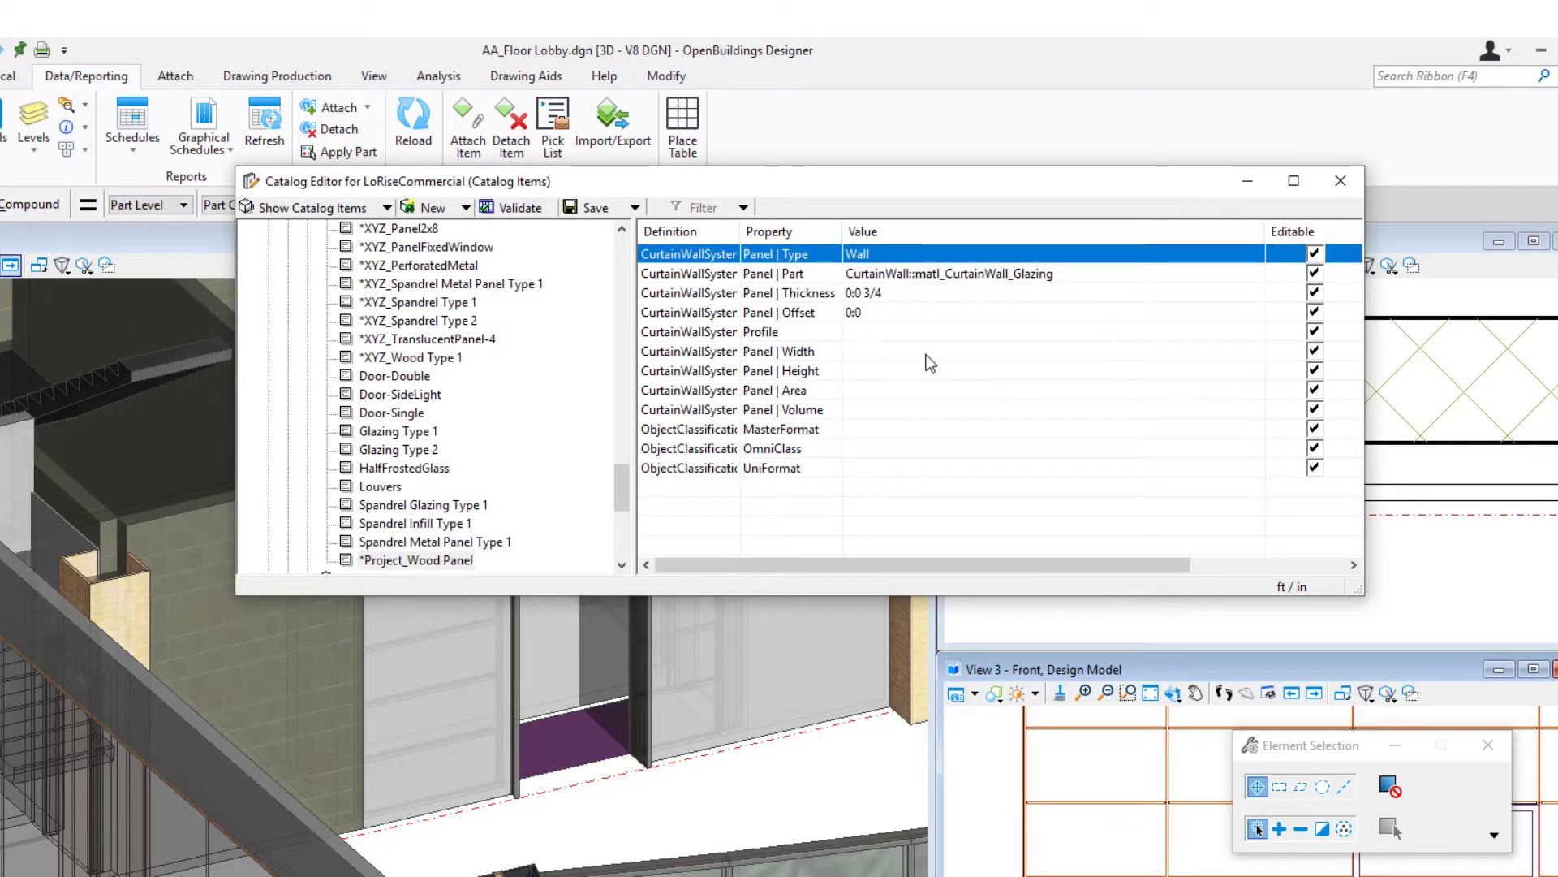
Assign the Wood part from the WallComponent family to the *Project_Wood Panel item.
{"action": "double_click", "coordinate": [1100, 275]}
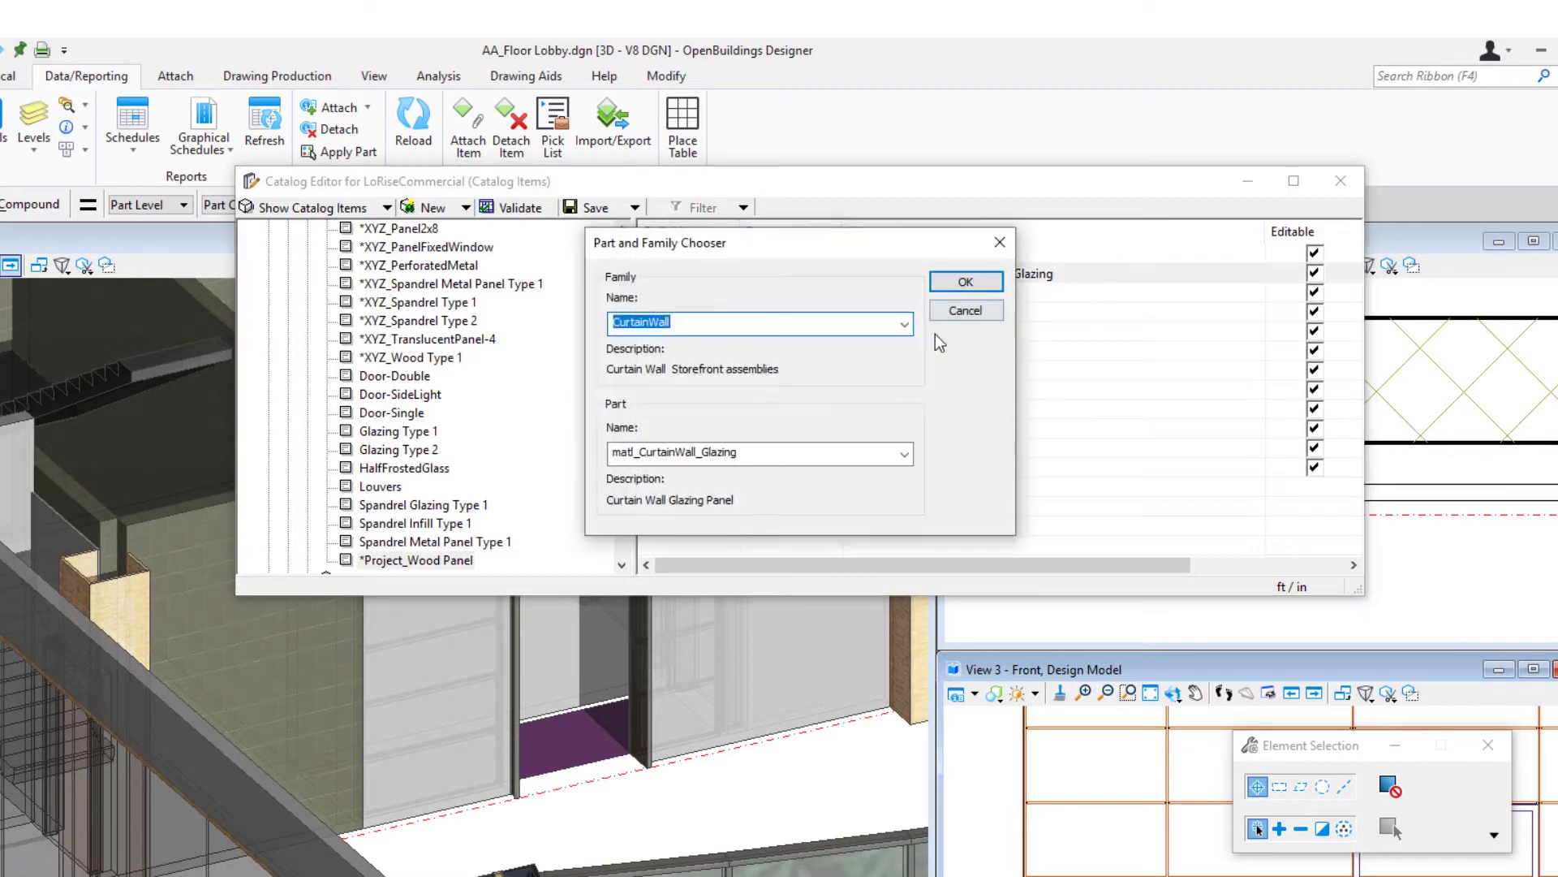
{"action": "left_click", "coordinate": [904, 324]}
{"action": "scroll", "coordinate": [737, 625], "scroll_direction": "down", "scroll_amount": 3}
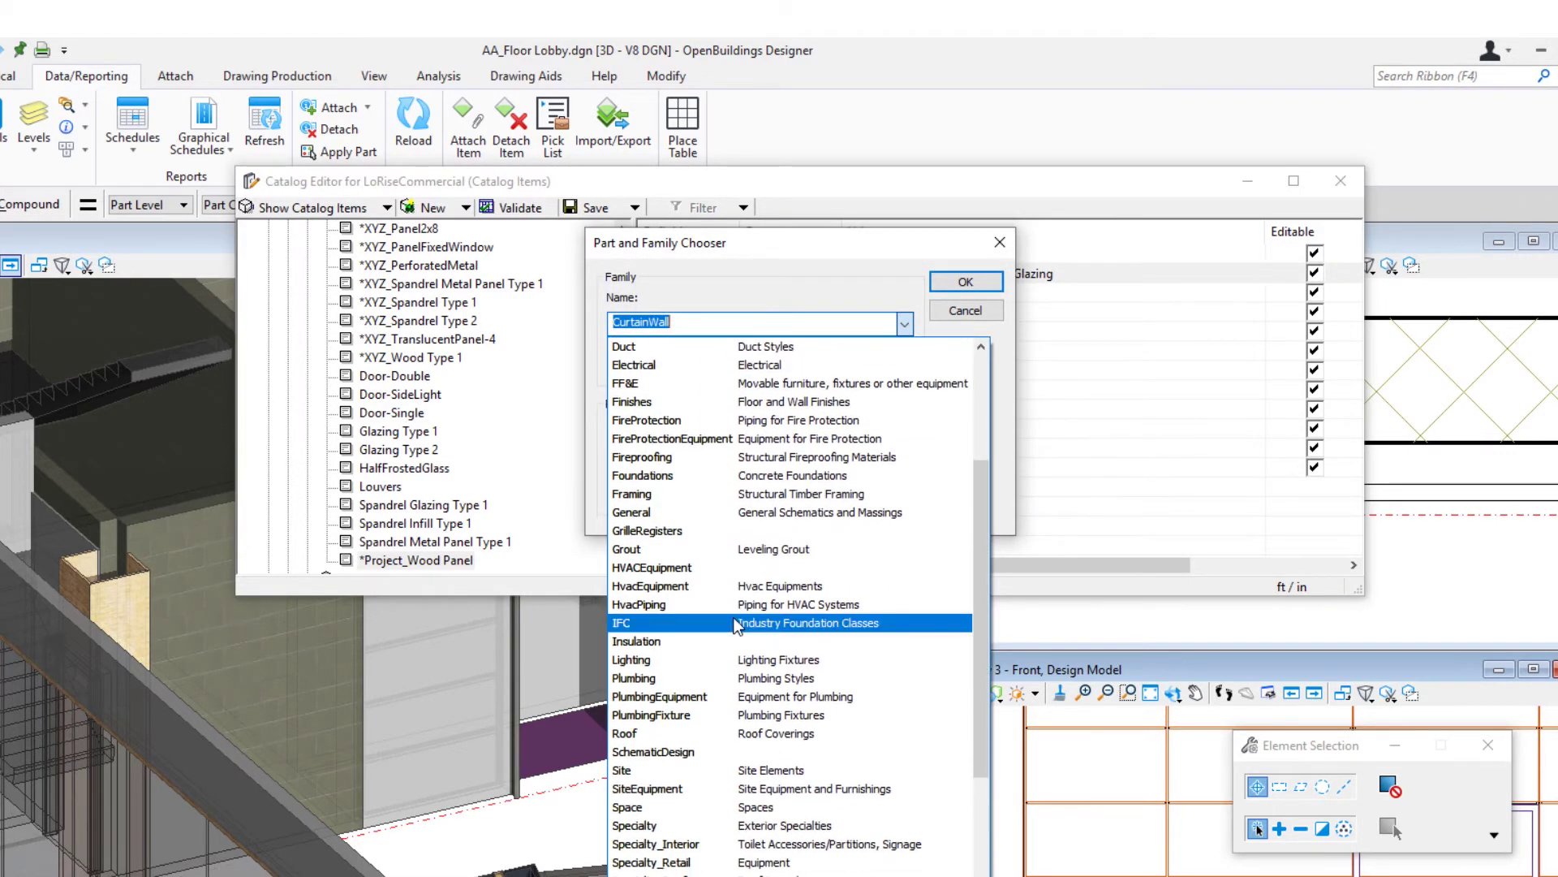
{"action": "scroll", "coordinate": [736, 625], "scroll_direction": "down", "scroll_amount": 3}
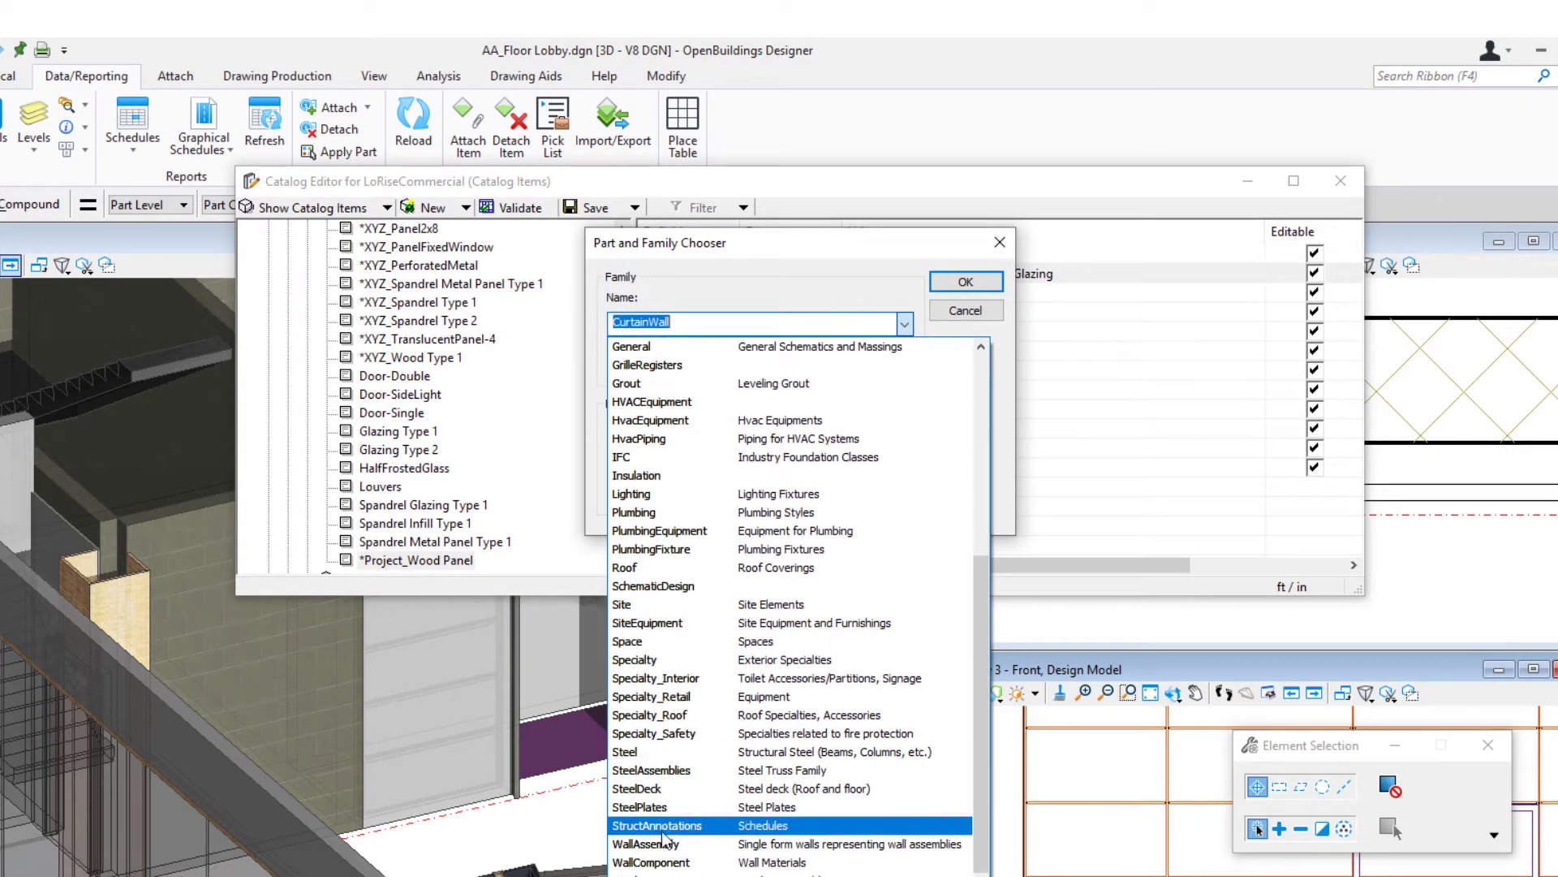
{"action": "left_click", "coordinate": [664, 863]}
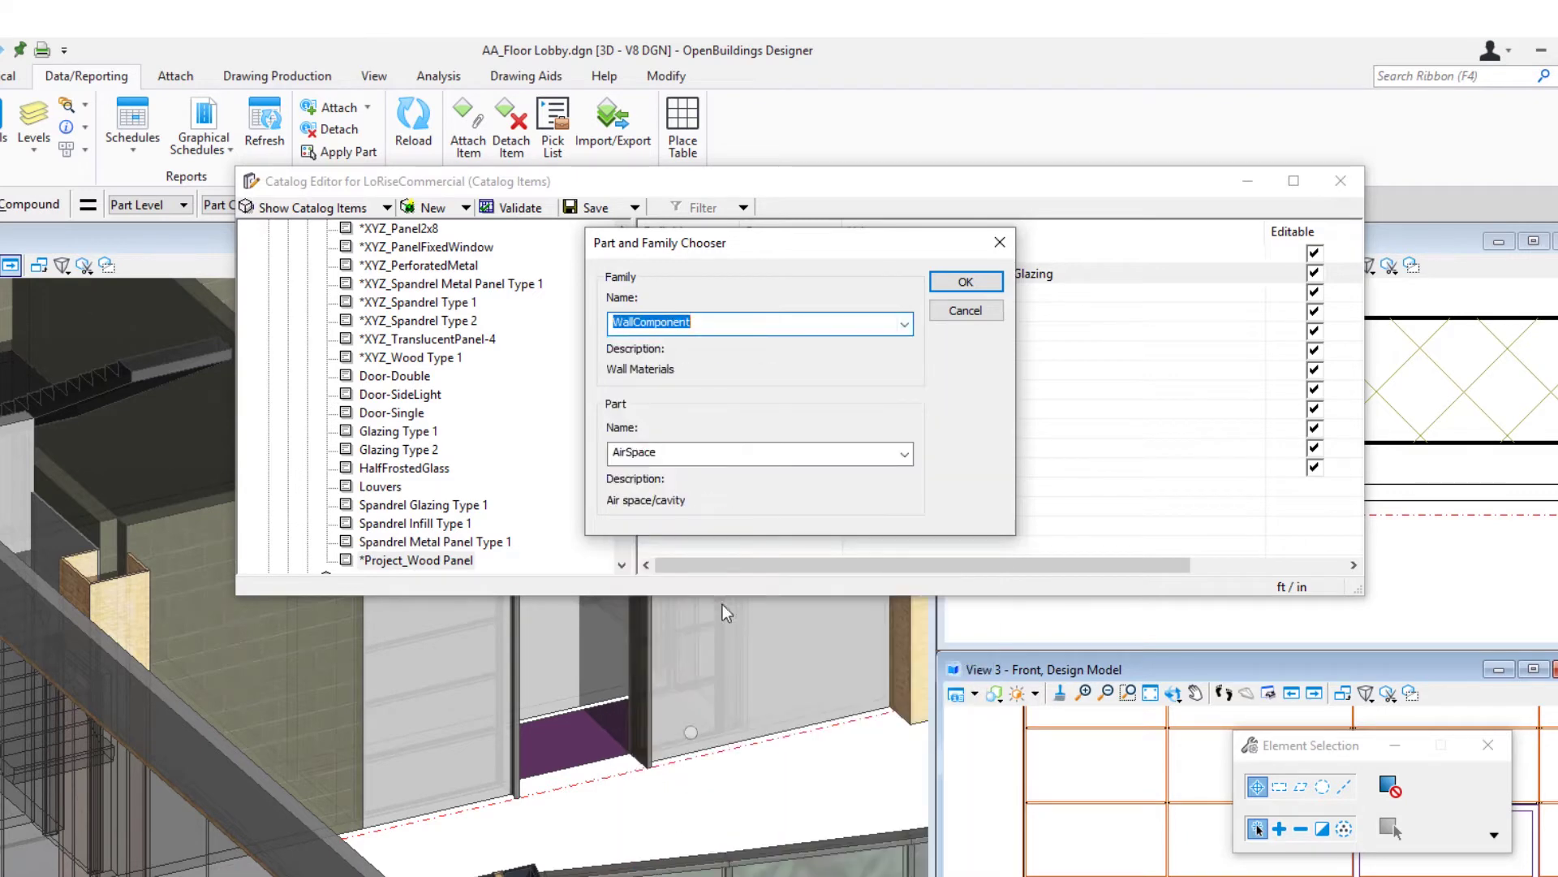
{"action": "left_click", "coordinate": [763, 453]}
{"action": "left_click", "coordinate": [904, 453]}
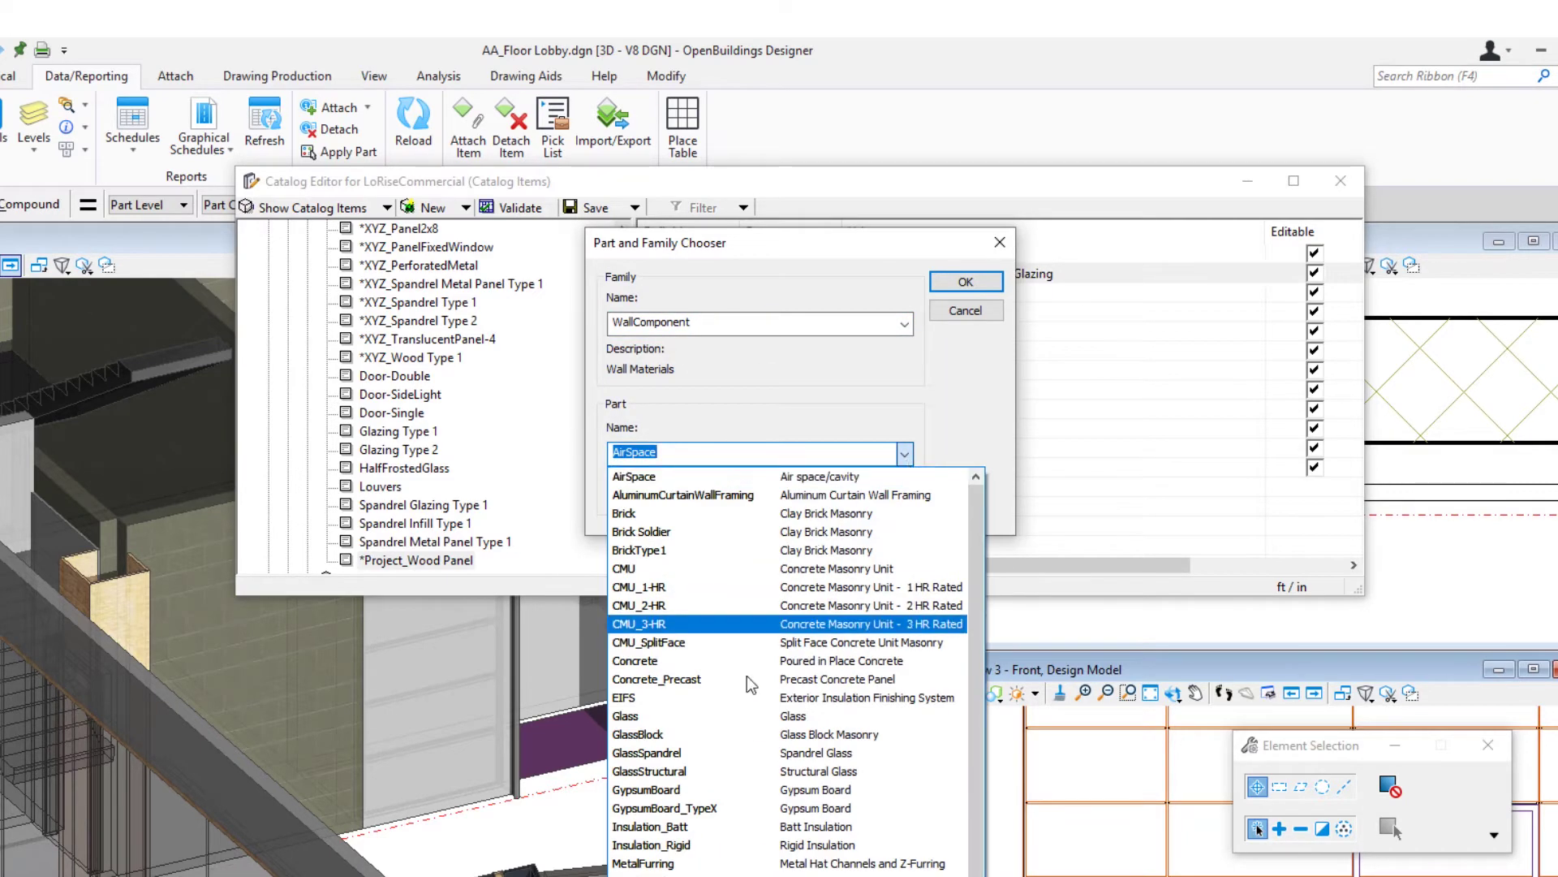
{"action": "scroll", "coordinate": [699, 731], "scroll_direction": "down", "scroll_amount": 2}
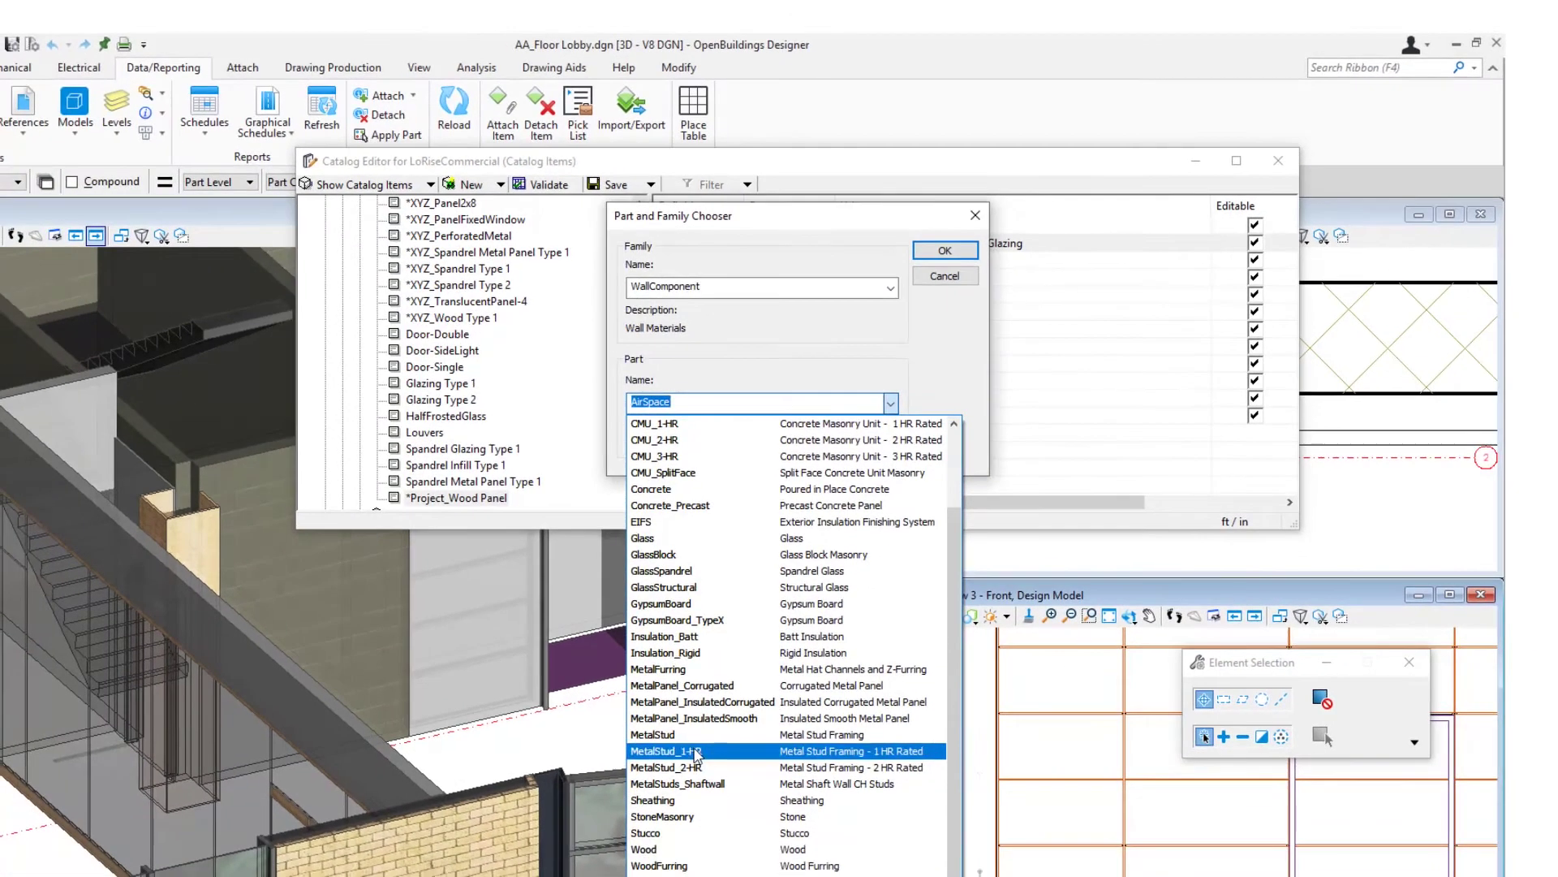
{"action": "left_click", "coordinate": [703, 850]}
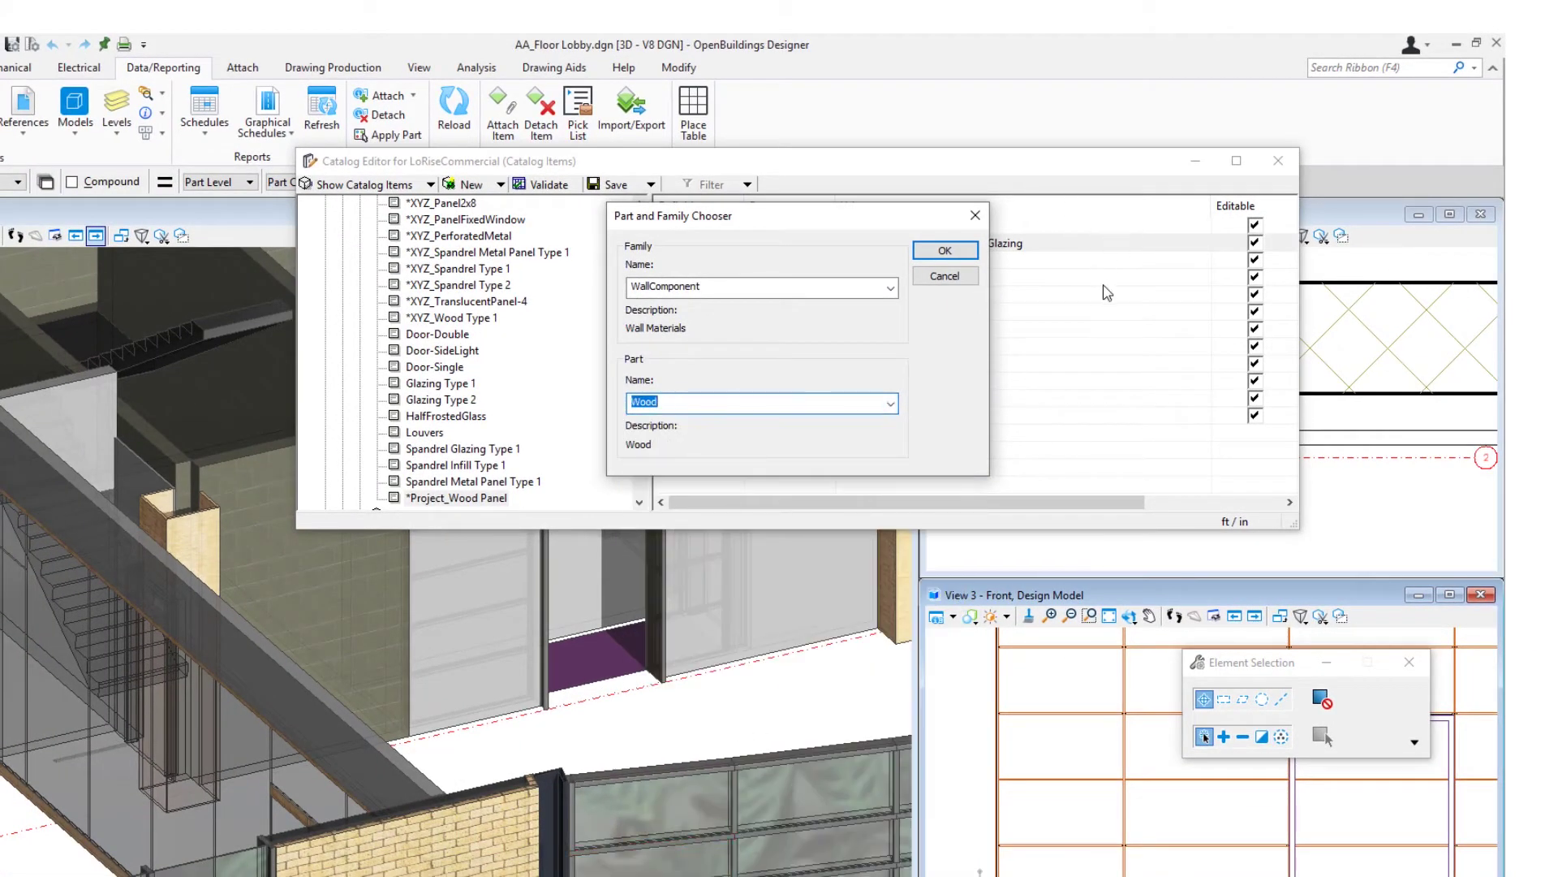
{"action": "left_click", "coordinate": [974, 255]}
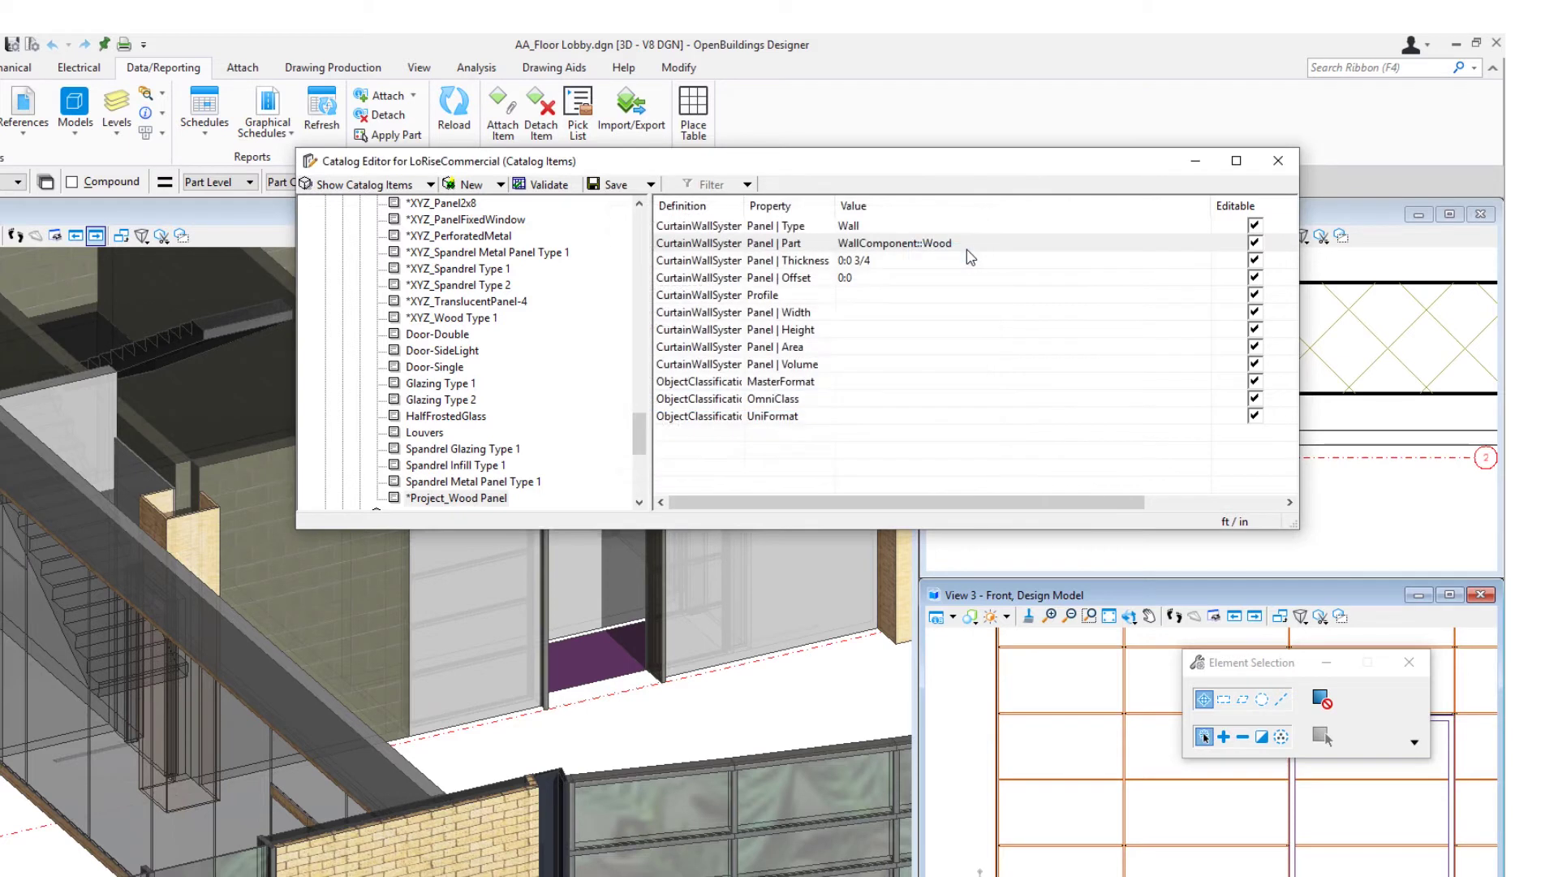
Set the thickness of *Project_Wood Panel to 0:1 and save the catalog before closing the editor.
{"action": "left_click", "coordinate": [893, 260]}
{"action": "left_click", "coordinate": [883, 260]}
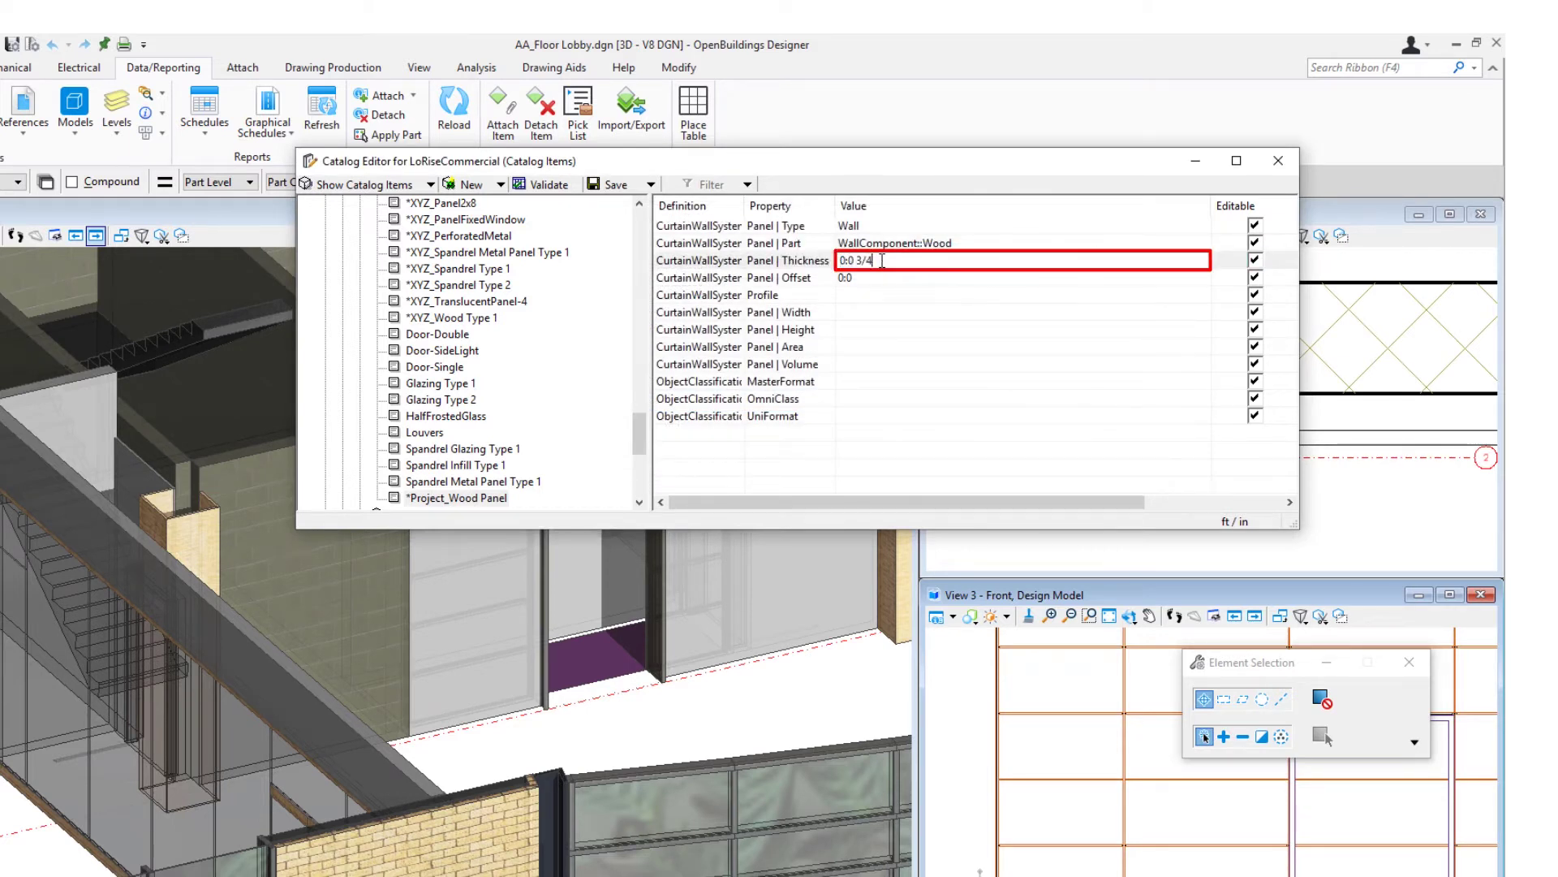
{"action": "key", "text": "BackSpace"}
{"action": "type", "text": "0:1"}
{"action": "key", "text": "Return"}
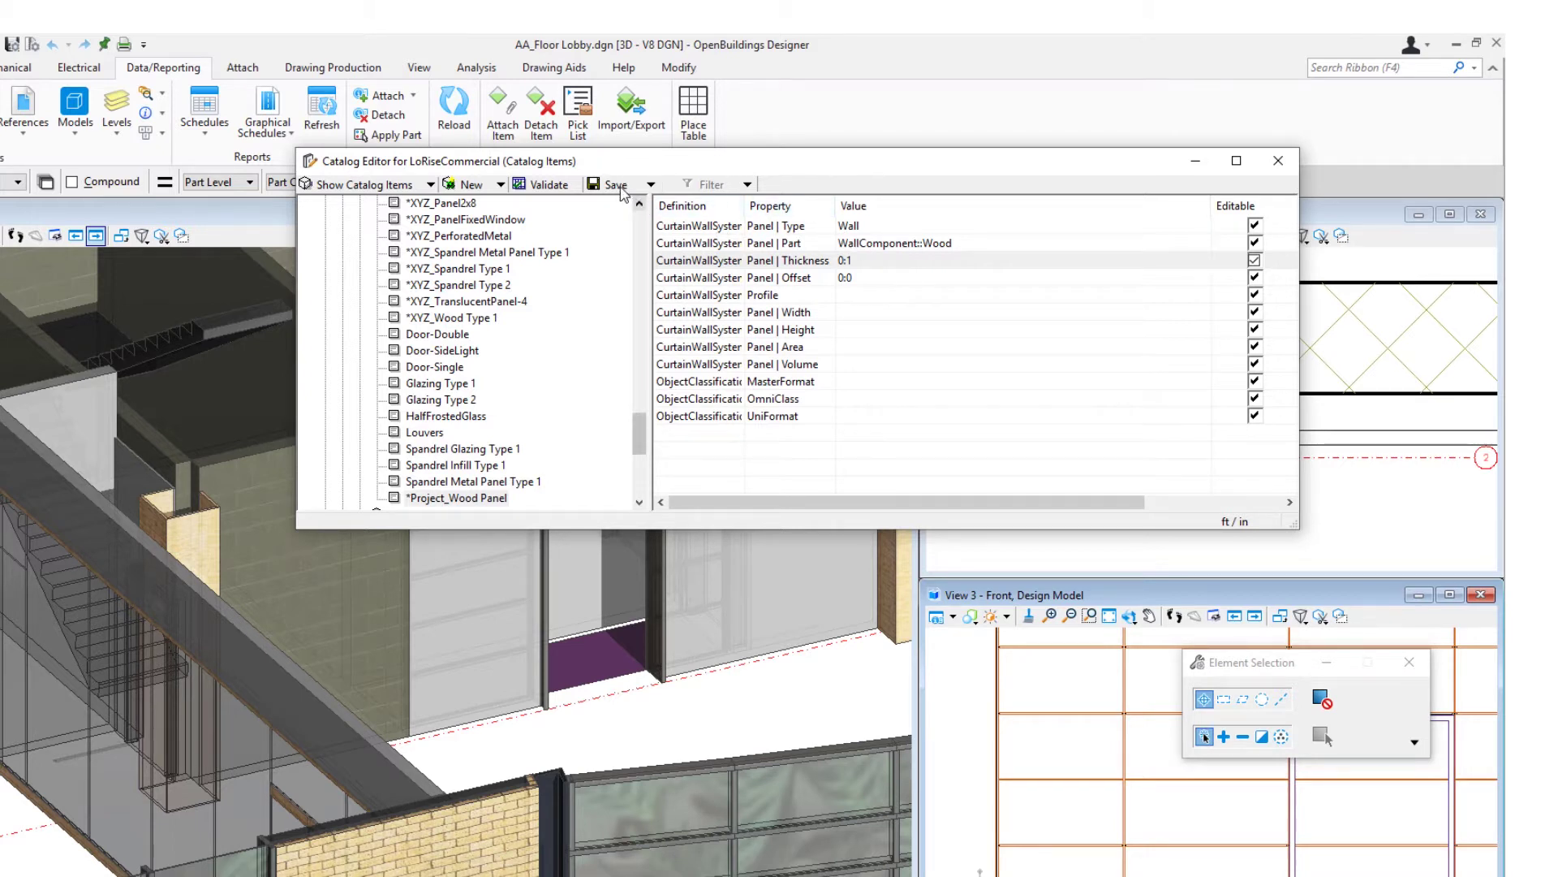
{"action": "left_click", "coordinate": [614, 185]}
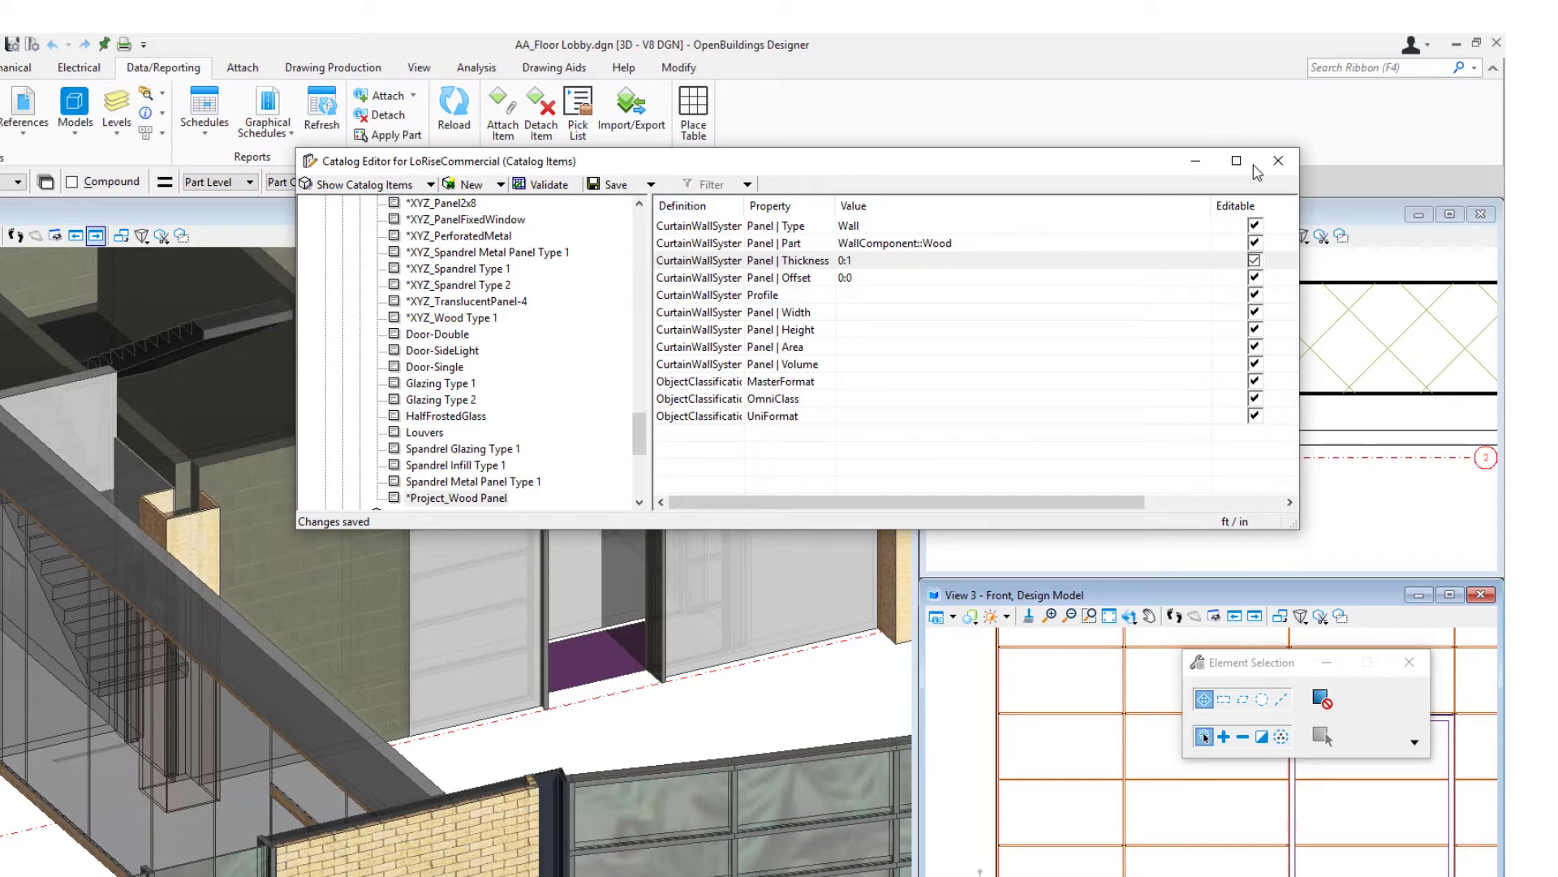
{"action": "left_click", "coordinate": [1277, 163]}
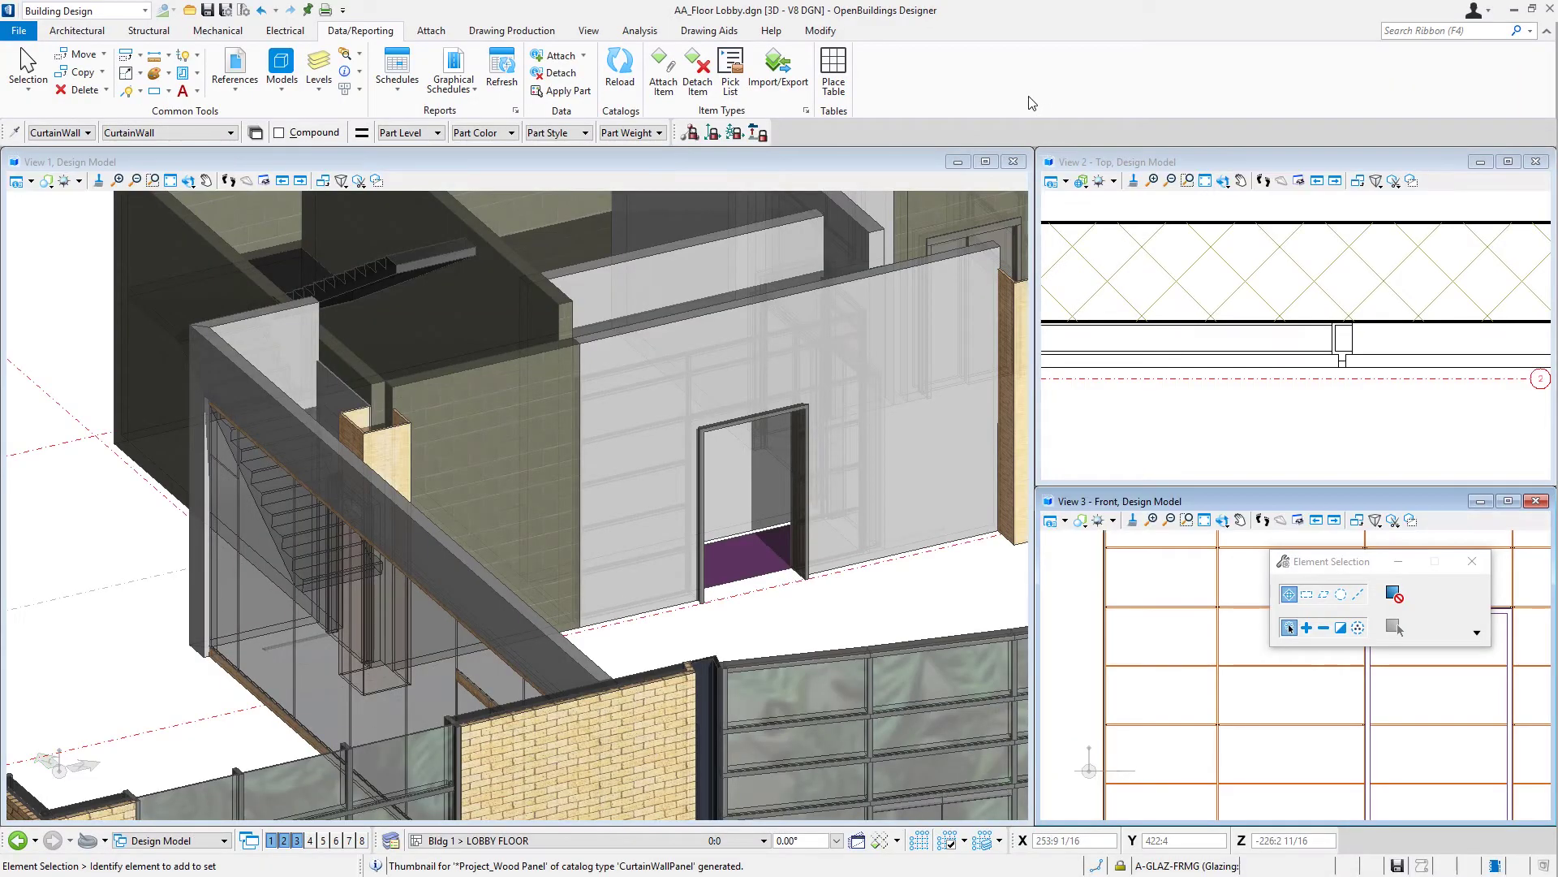
Start placing a curtain wall and save a copy of the Profile - Front - Fixed Spacing catalog item as *Project_Wood Panels.
{"action": "left_click", "coordinate": [77, 30]}
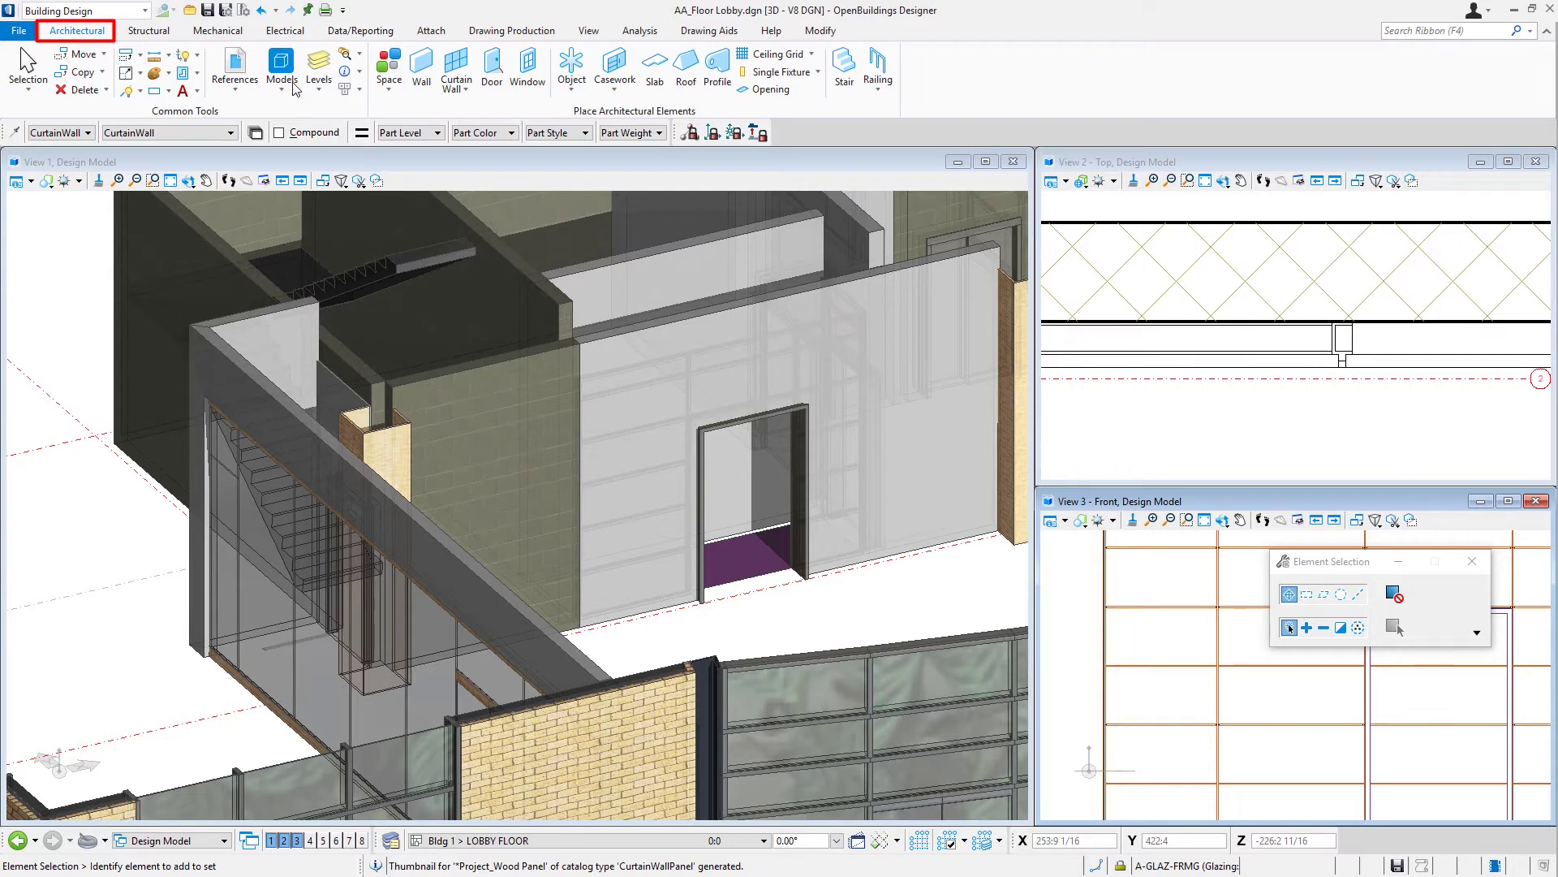
{"action": "left_click", "coordinate": [467, 68]}
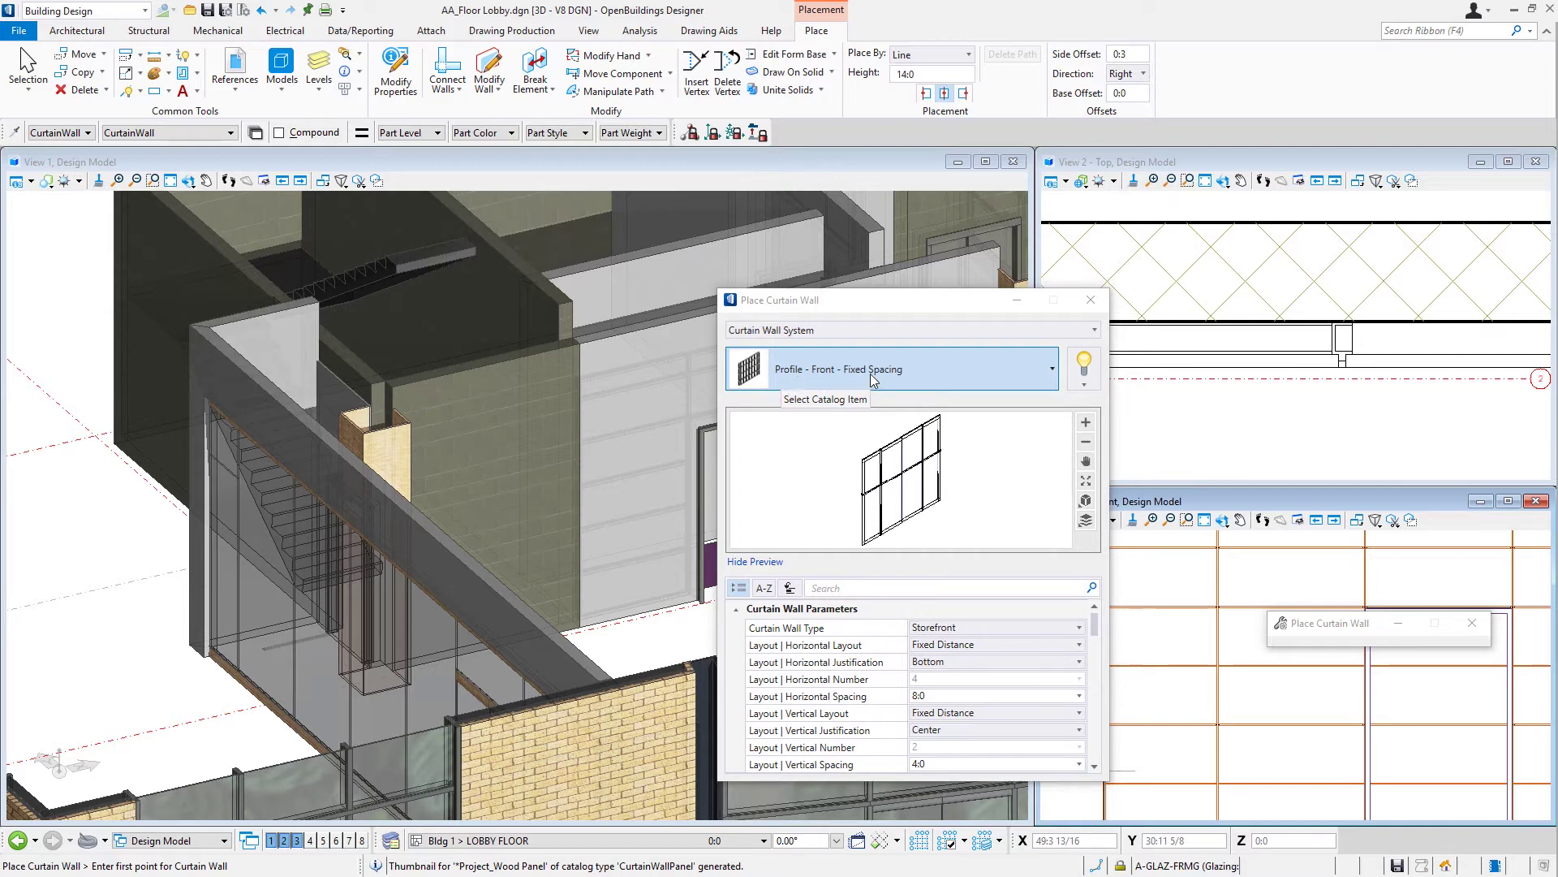
{"action": "left_click", "coordinate": [1086, 387]}
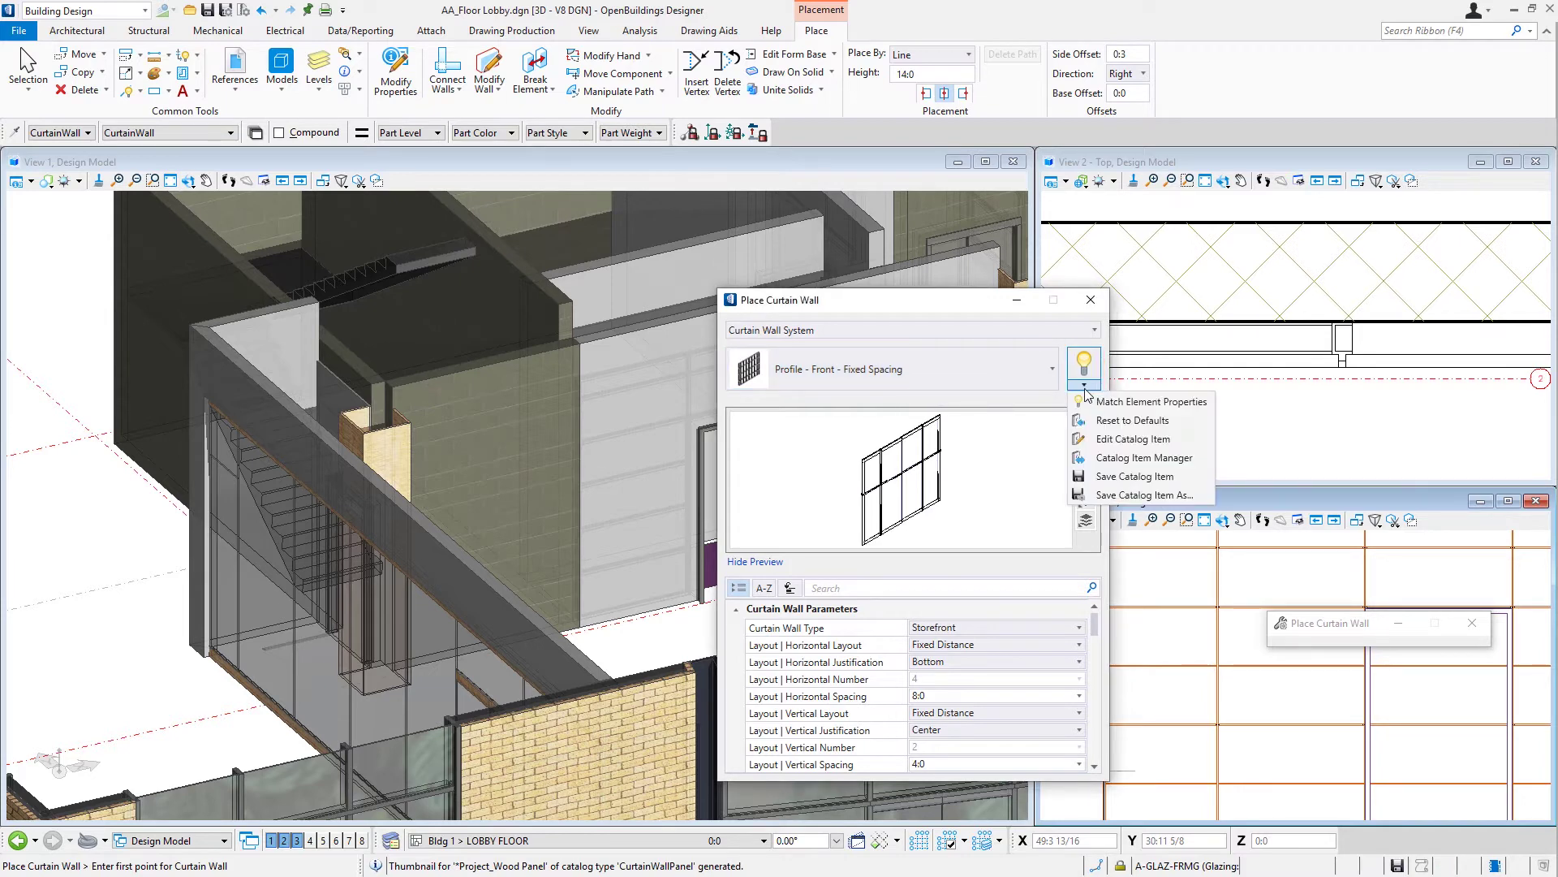
{"action": "left_click", "coordinate": [1145, 495]}
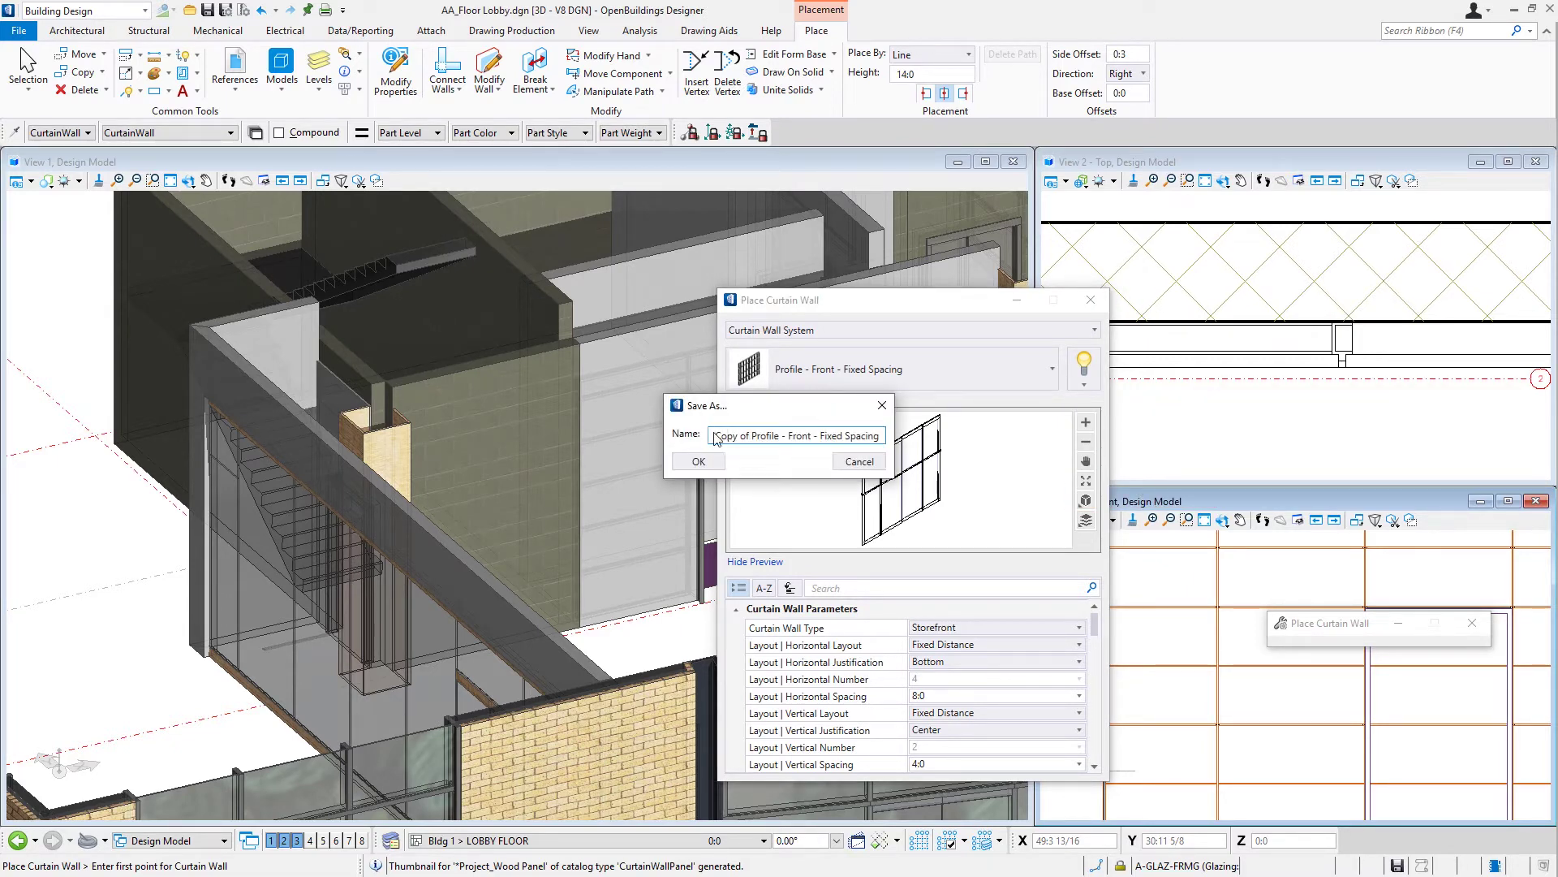
{"action": "left_click_drag", "start_coordinate": [715, 438], "coordinate": [897, 445]}
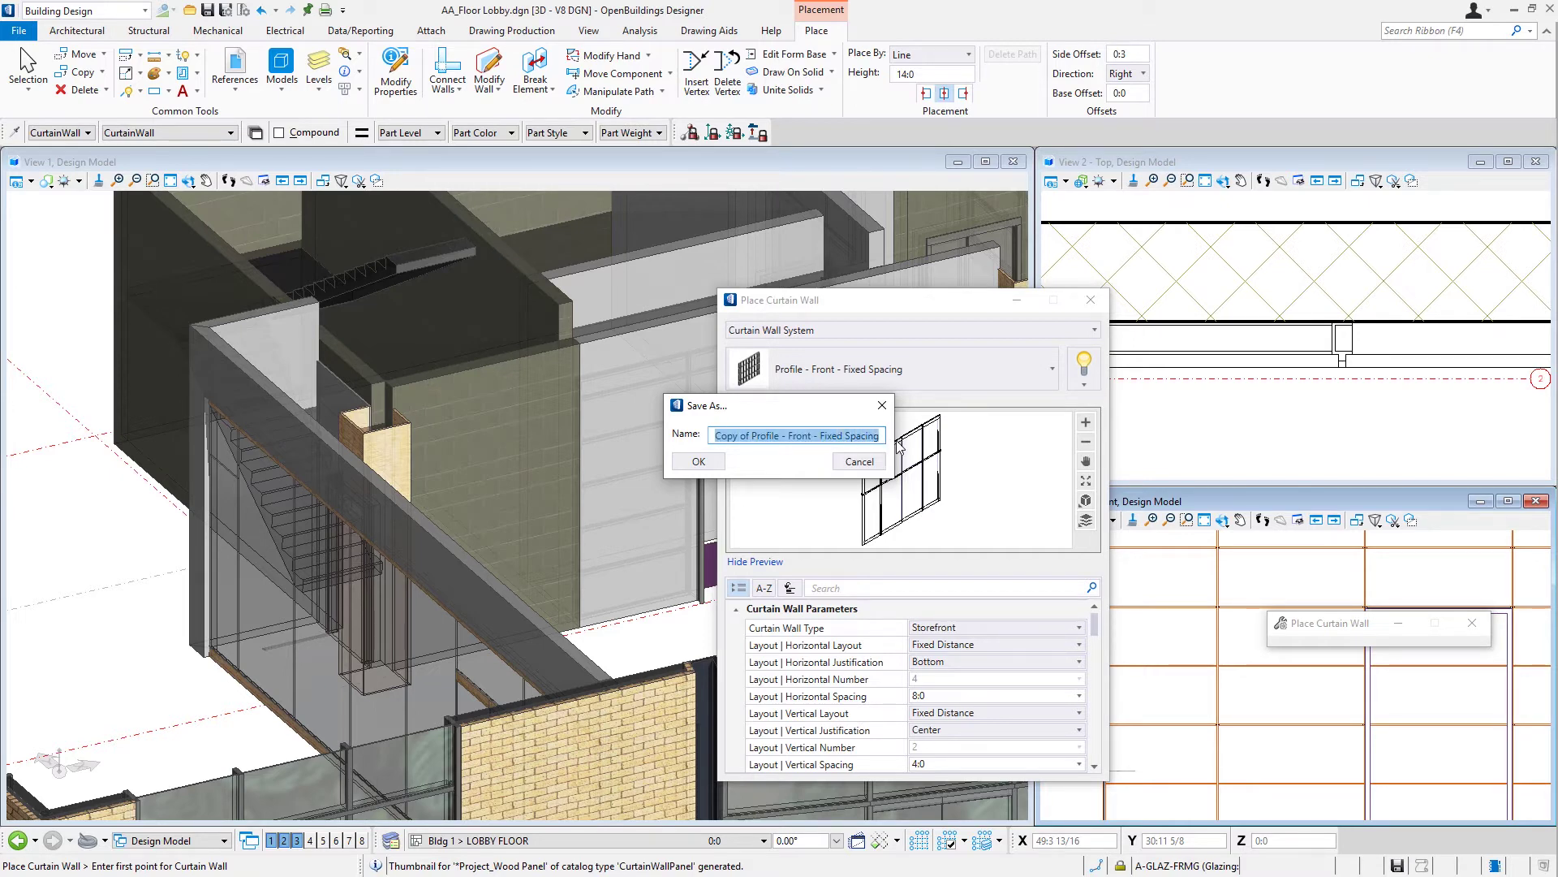
{"action": "type", "text": "*p"}
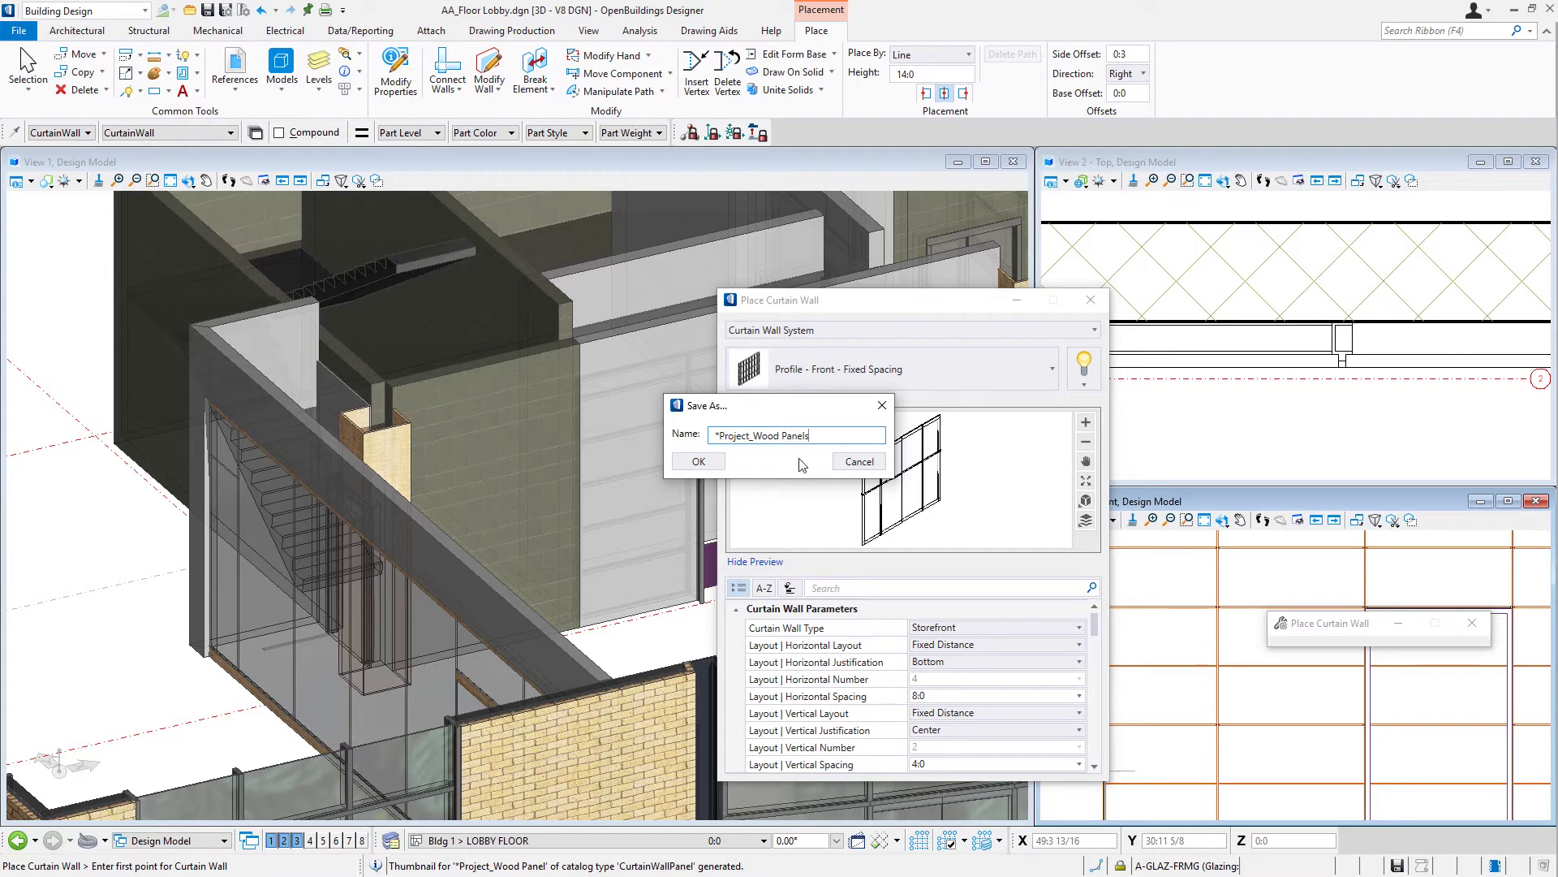
{"action": "left_click", "coordinate": [711, 461]}
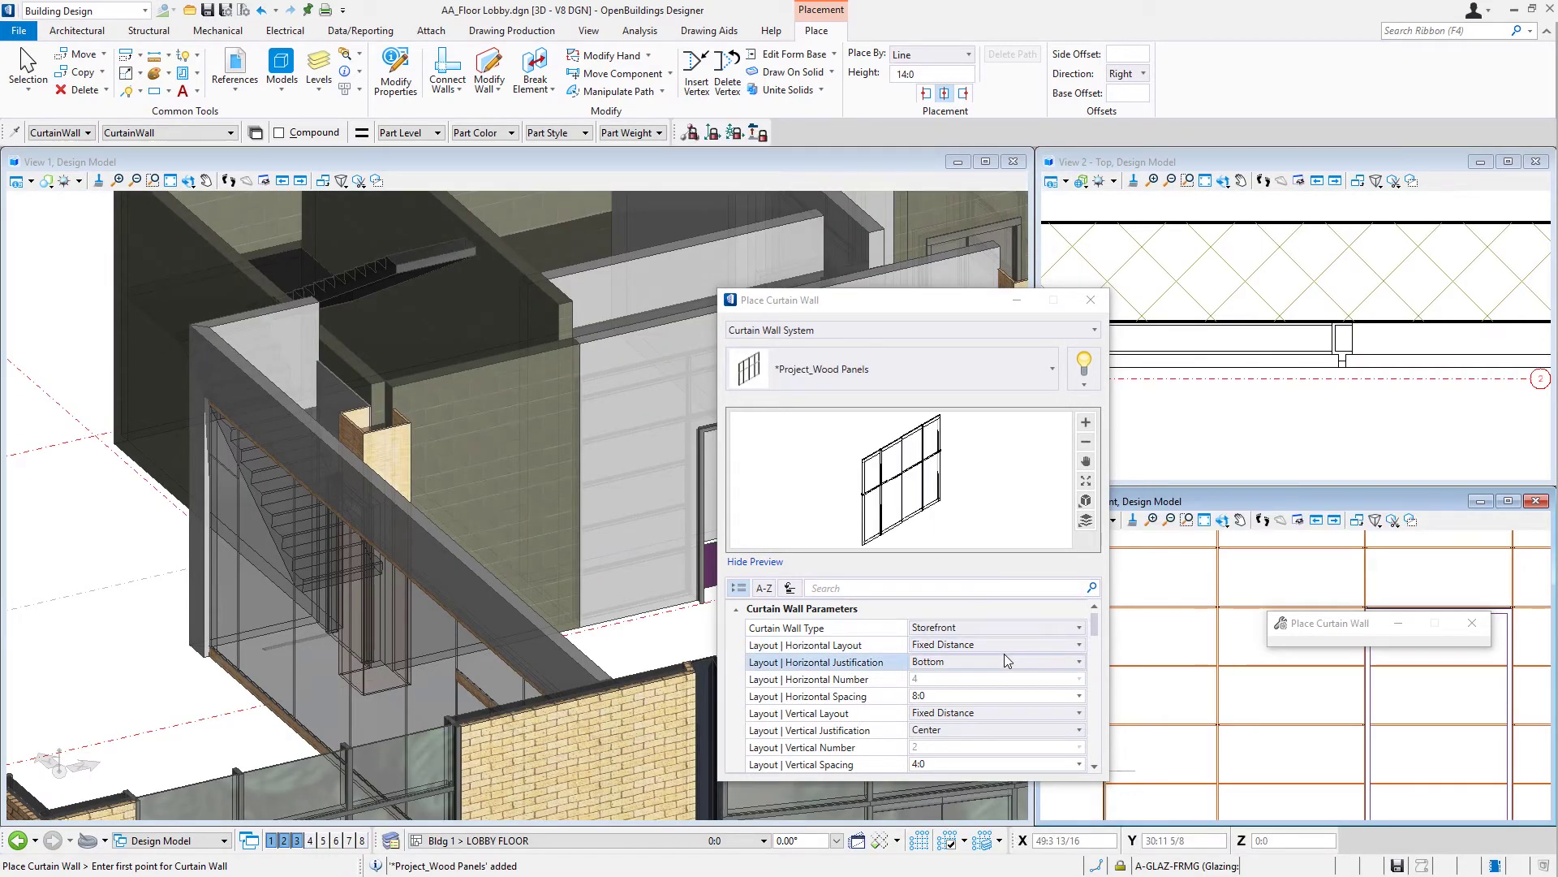
Set the curtain wall layout's horizontal spacing to 2:0 and vertical spacing to 5:0.
{"action": "scroll", "coordinate": [1004, 654], "scroll_direction": "down", "scroll_amount": 1}
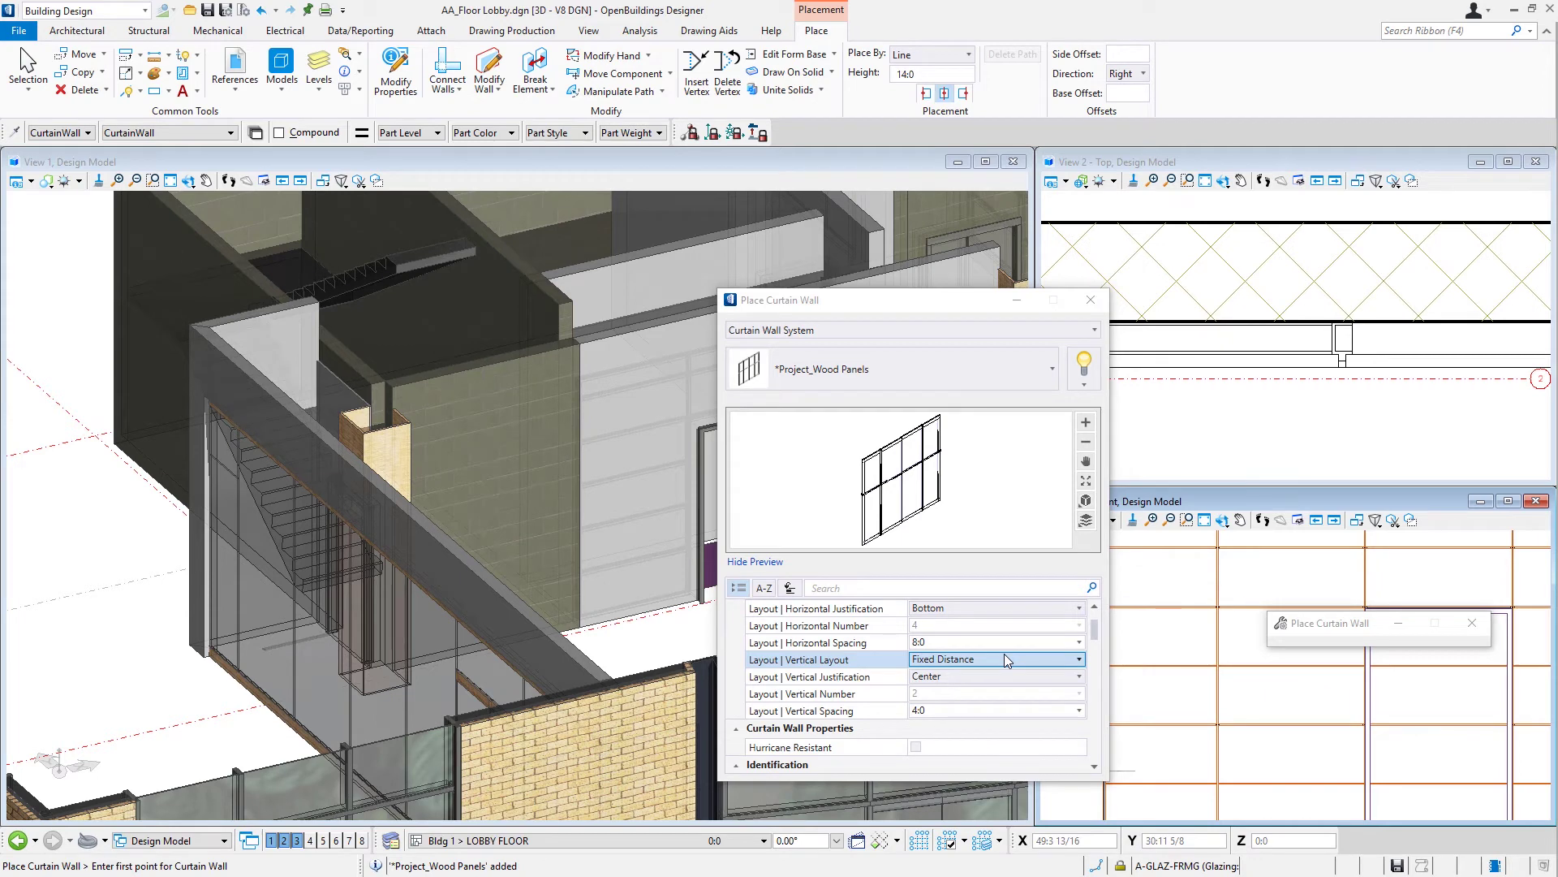
{"action": "scroll", "coordinate": [1005, 654], "scroll_direction": "up", "scroll_amount": 1}
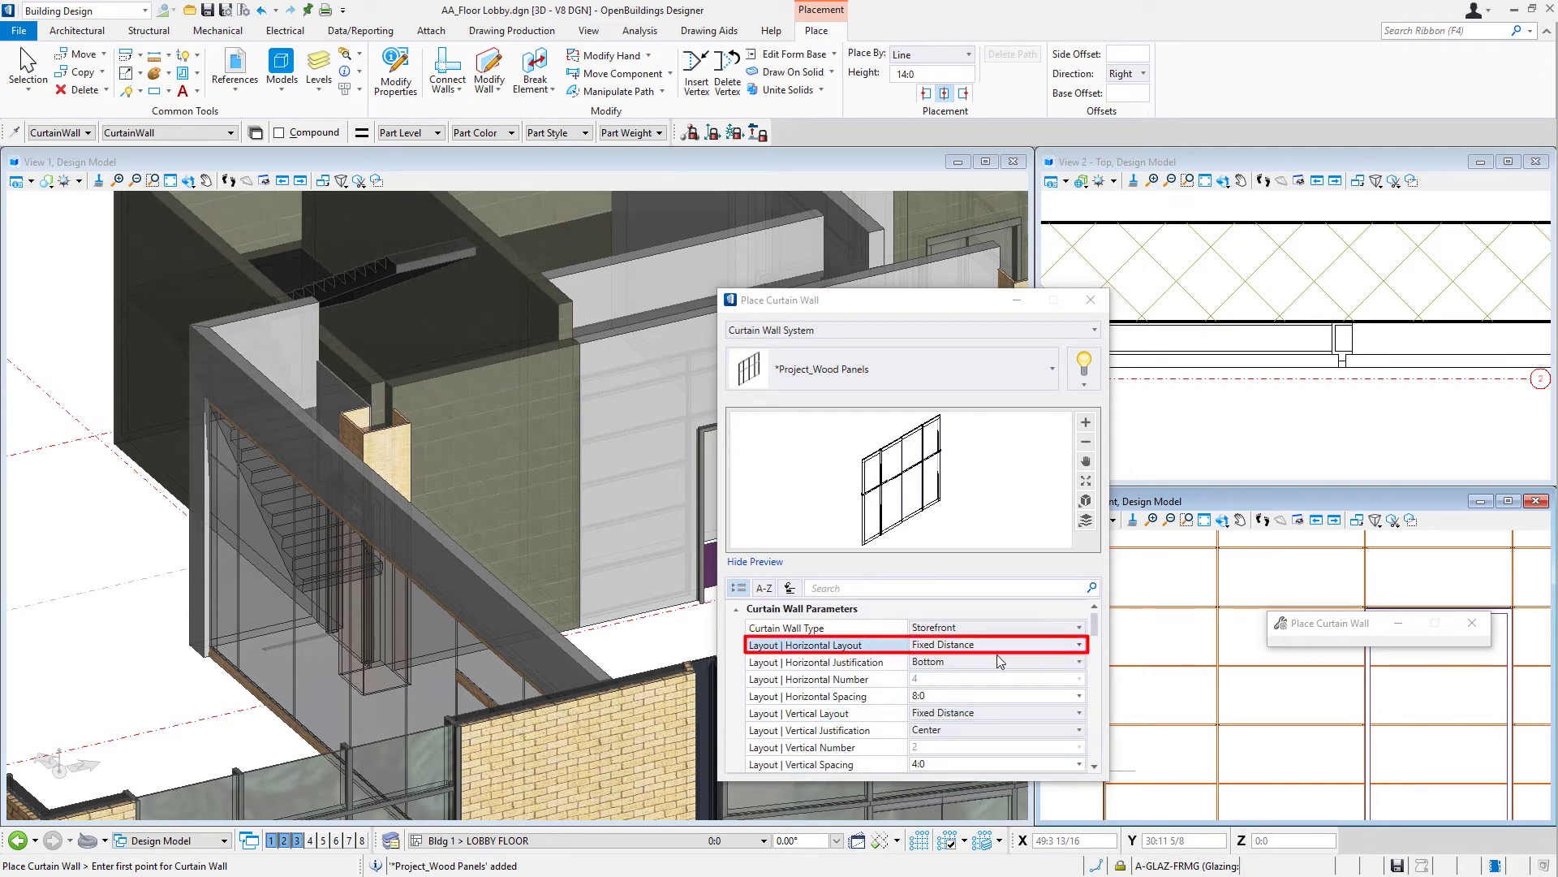
{"action": "left_click", "coordinate": [996, 655]}
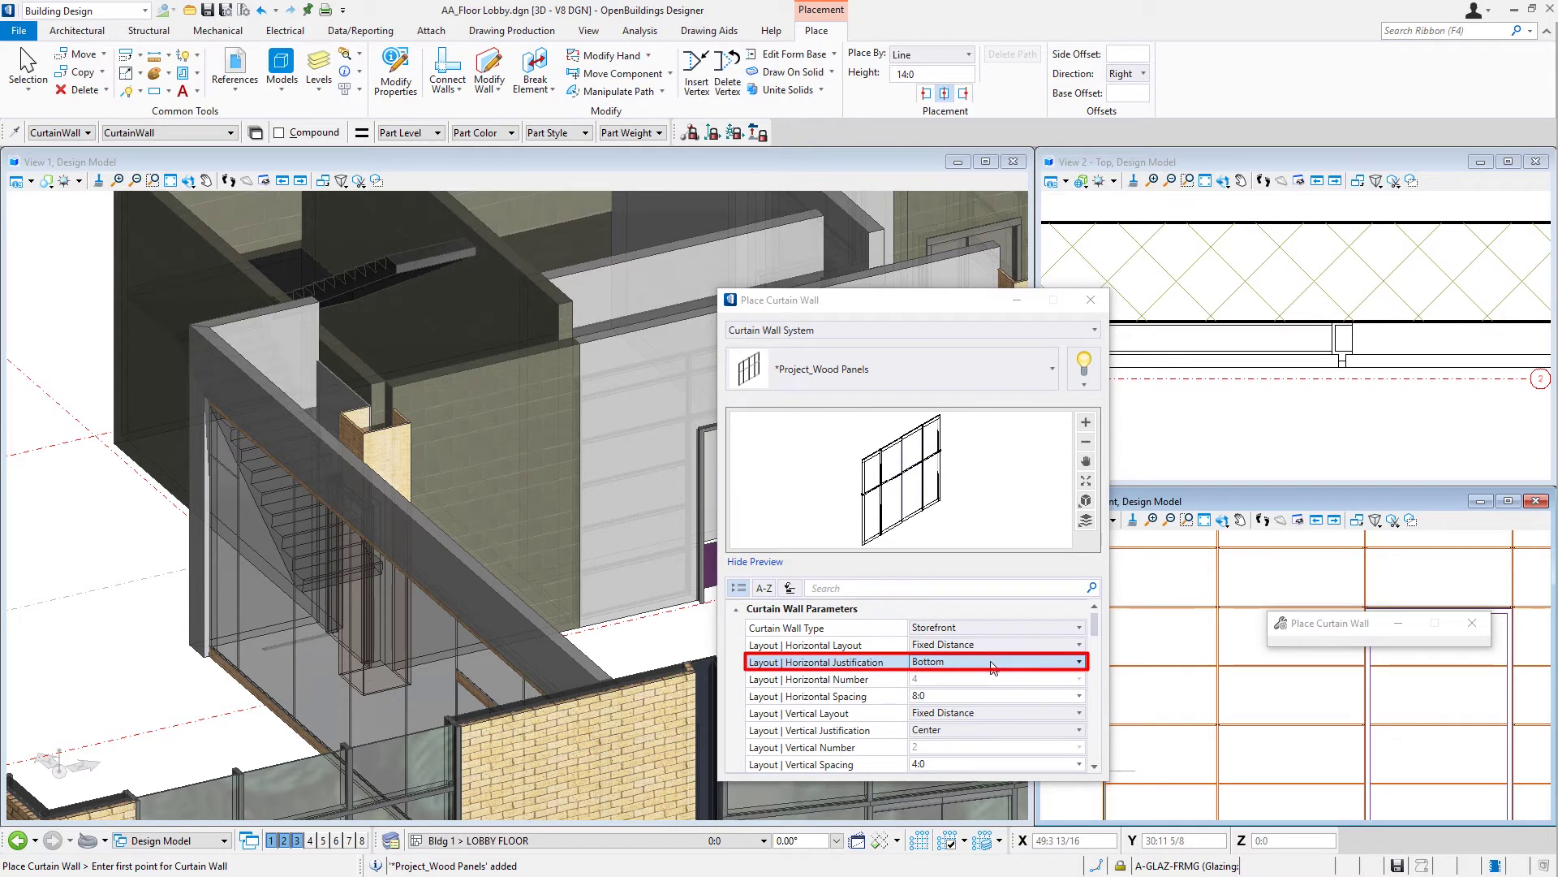
{"action": "left_click", "coordinate": [961, 696]}
{"action": "type", "text": "2"}
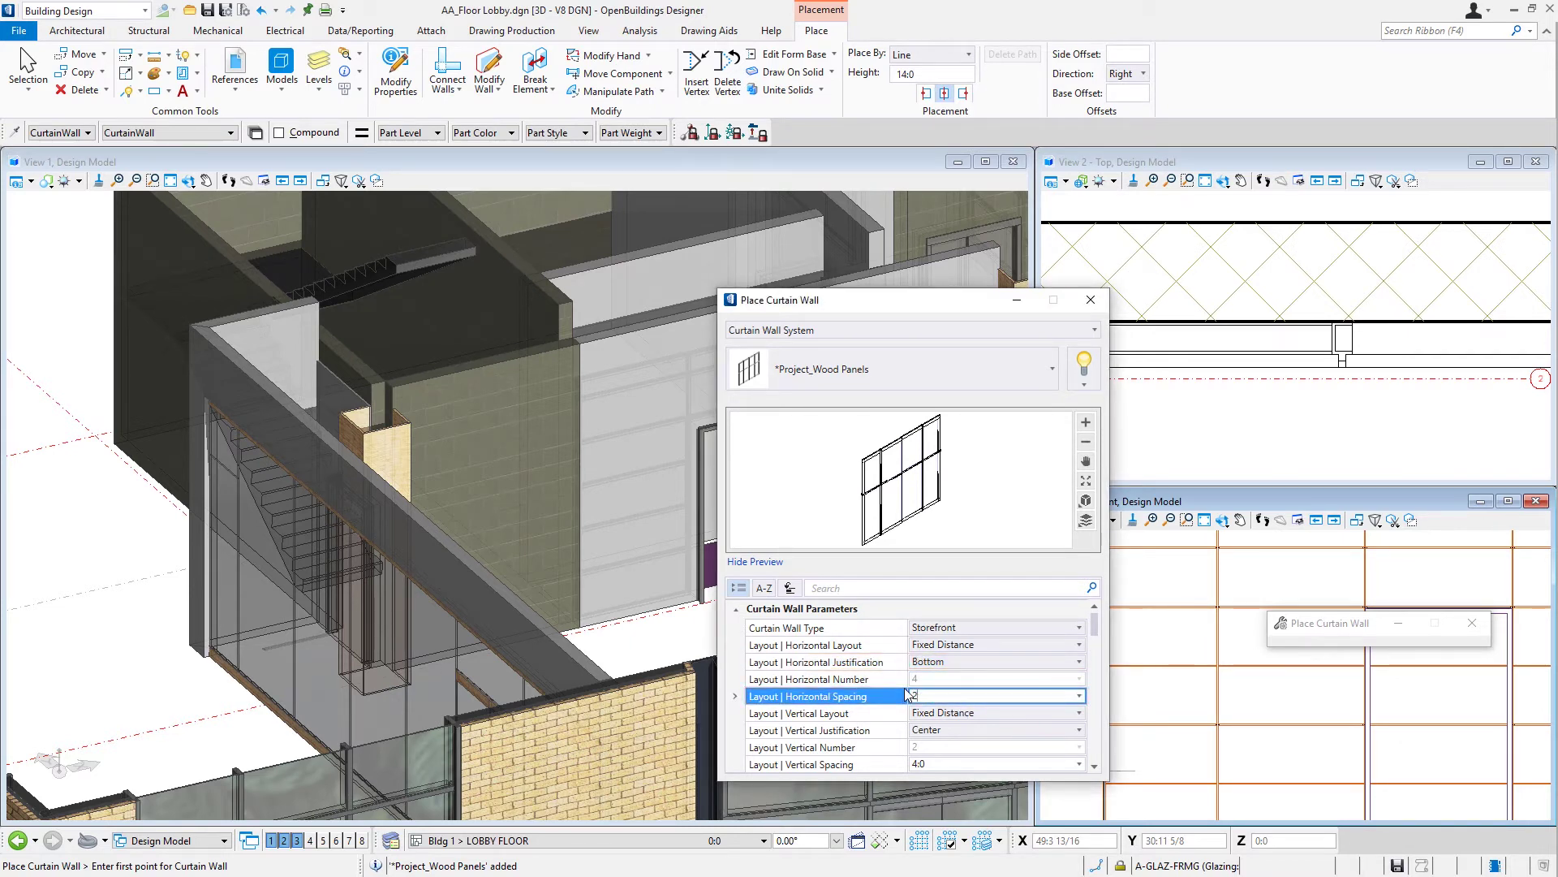
{"action": "key", "text": "Return"}
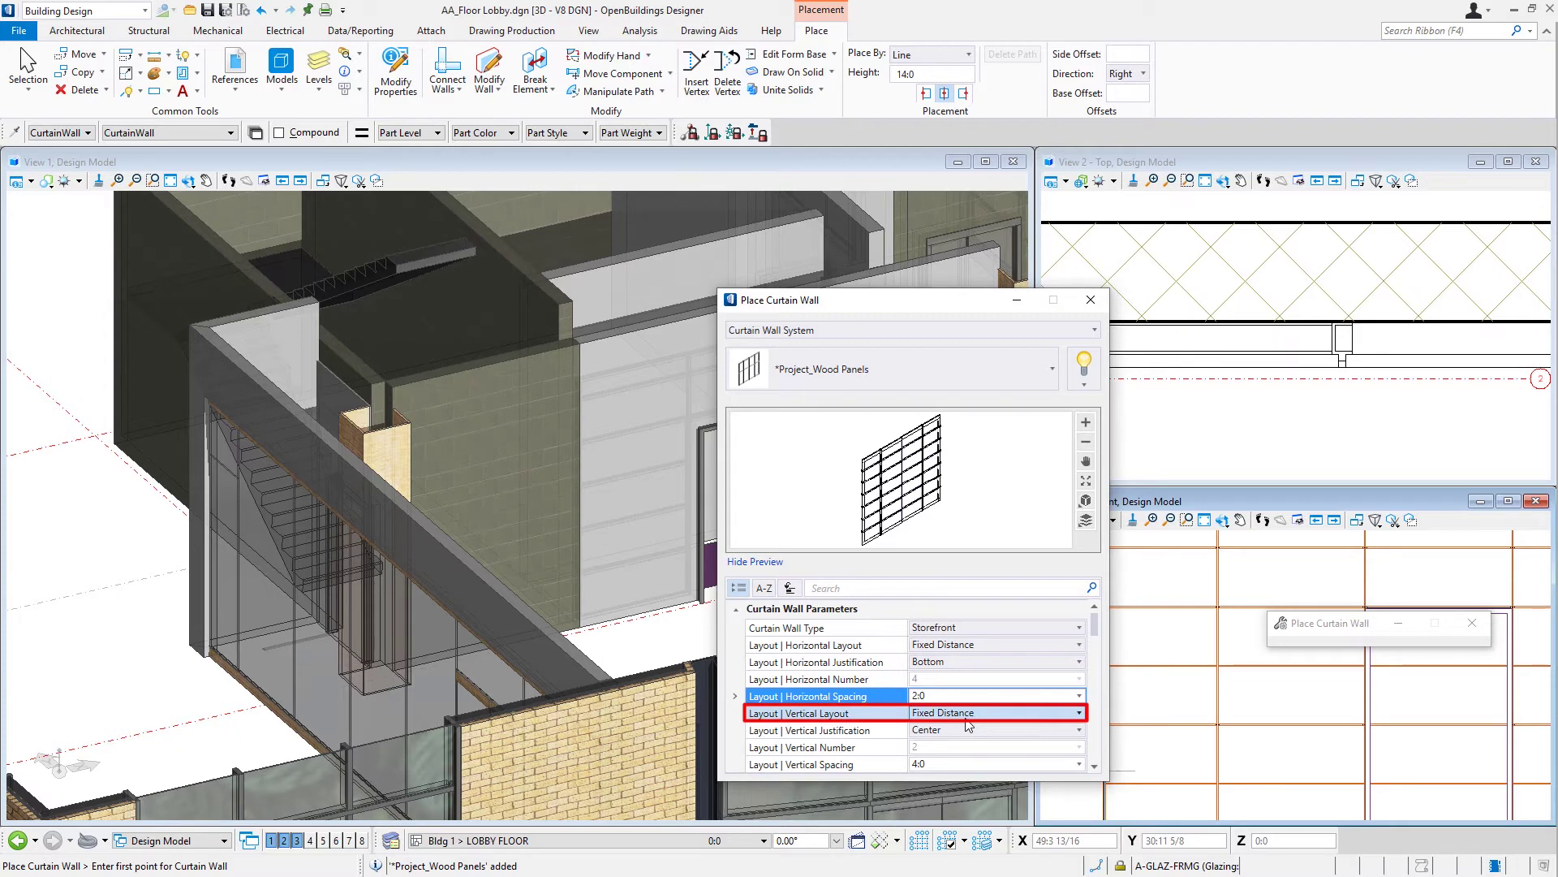
{"action": "left_click", "coordinate": [941, 765]}
{"action": "type", "text": "5"}
{"action": "key", "text": "Return"}
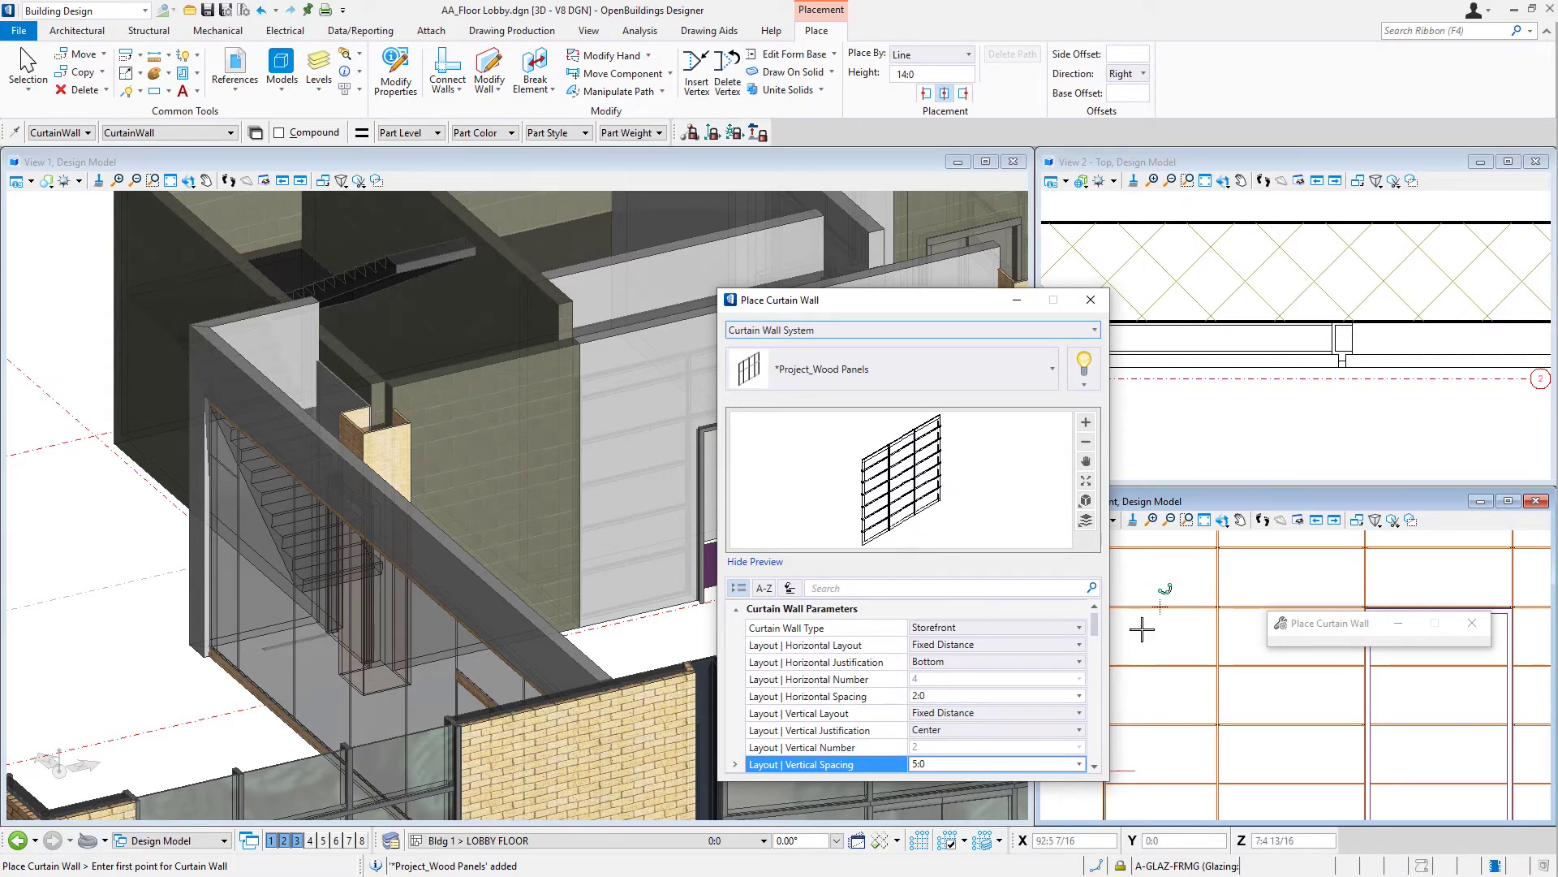
Set the curtain wall's panel type to *Project_Wood Panel.
{"action": "scroll", "coordinate": [1100, 641], "scroll_direction": "down", "scroll_amount": 3}
{"action": "scroll", "coordinate": [1102, 649], "scroll_direction": "down", "scroll_amount": 4}
{"action": "left_click_drag", "start_coordinate": [1104, 651], "coordinate": [1104, 675]}
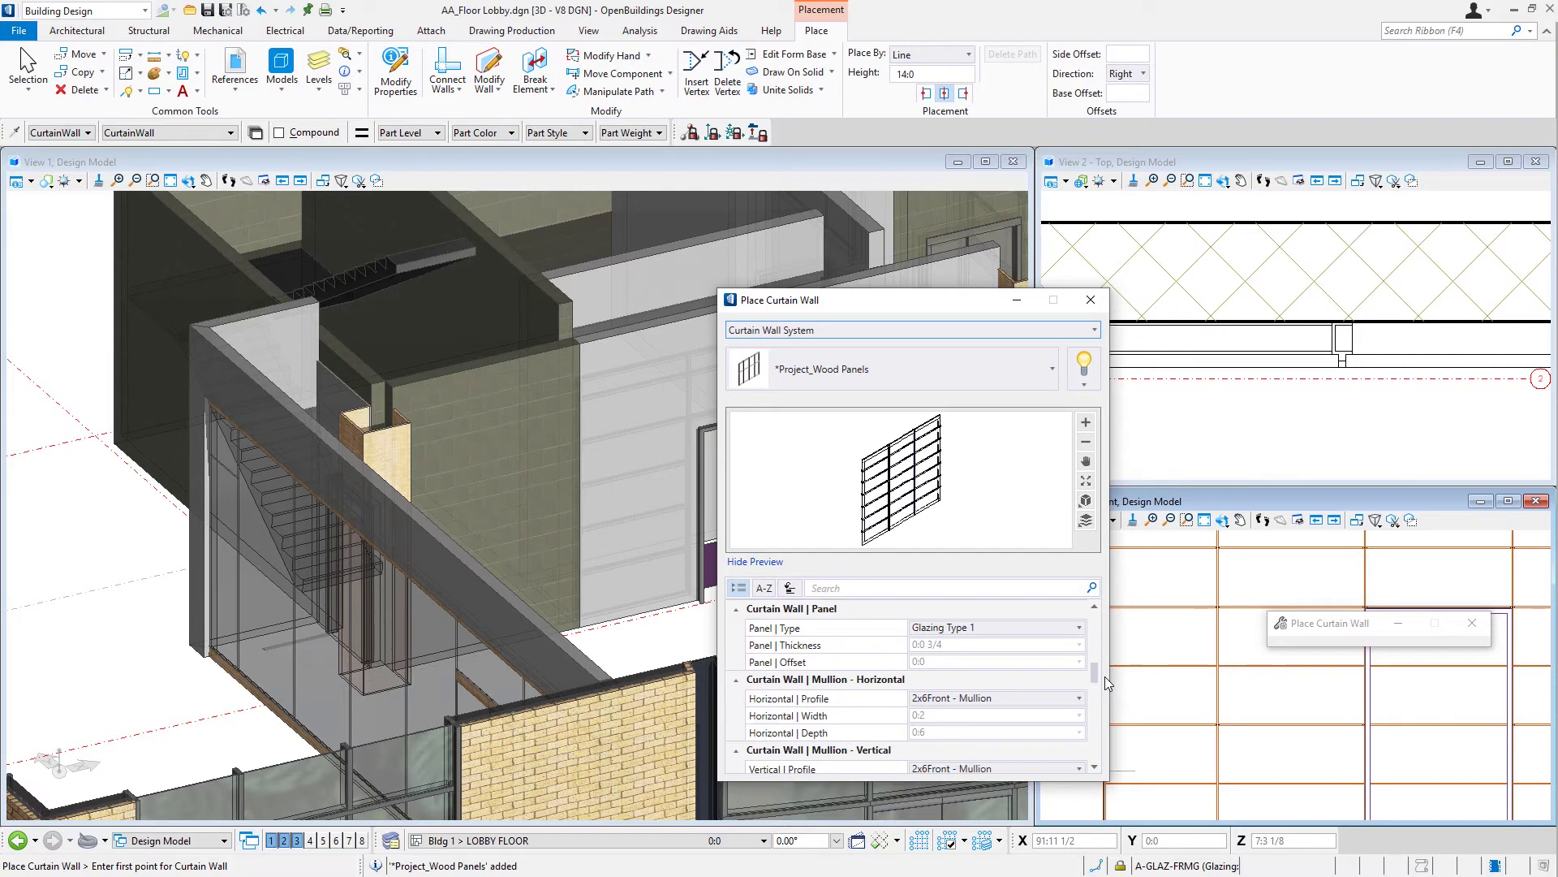
{"action": "left_click", "coordinate": [963, 632]}
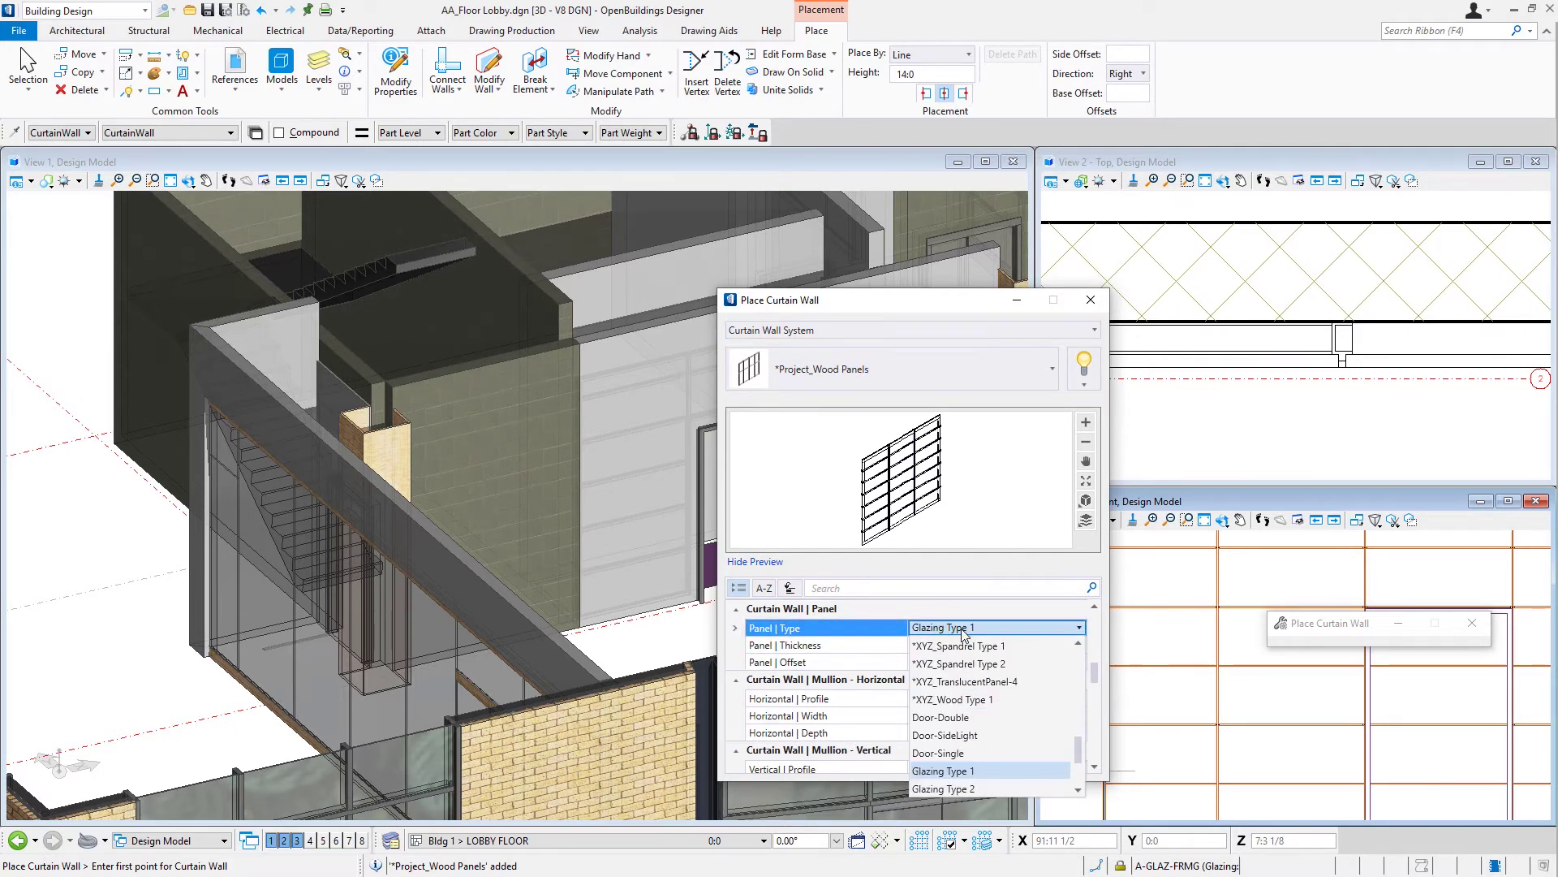
{"action": "scroll", "coordinate": [970, 662], "scroll_direction": "up", "scroll_amount": 5}
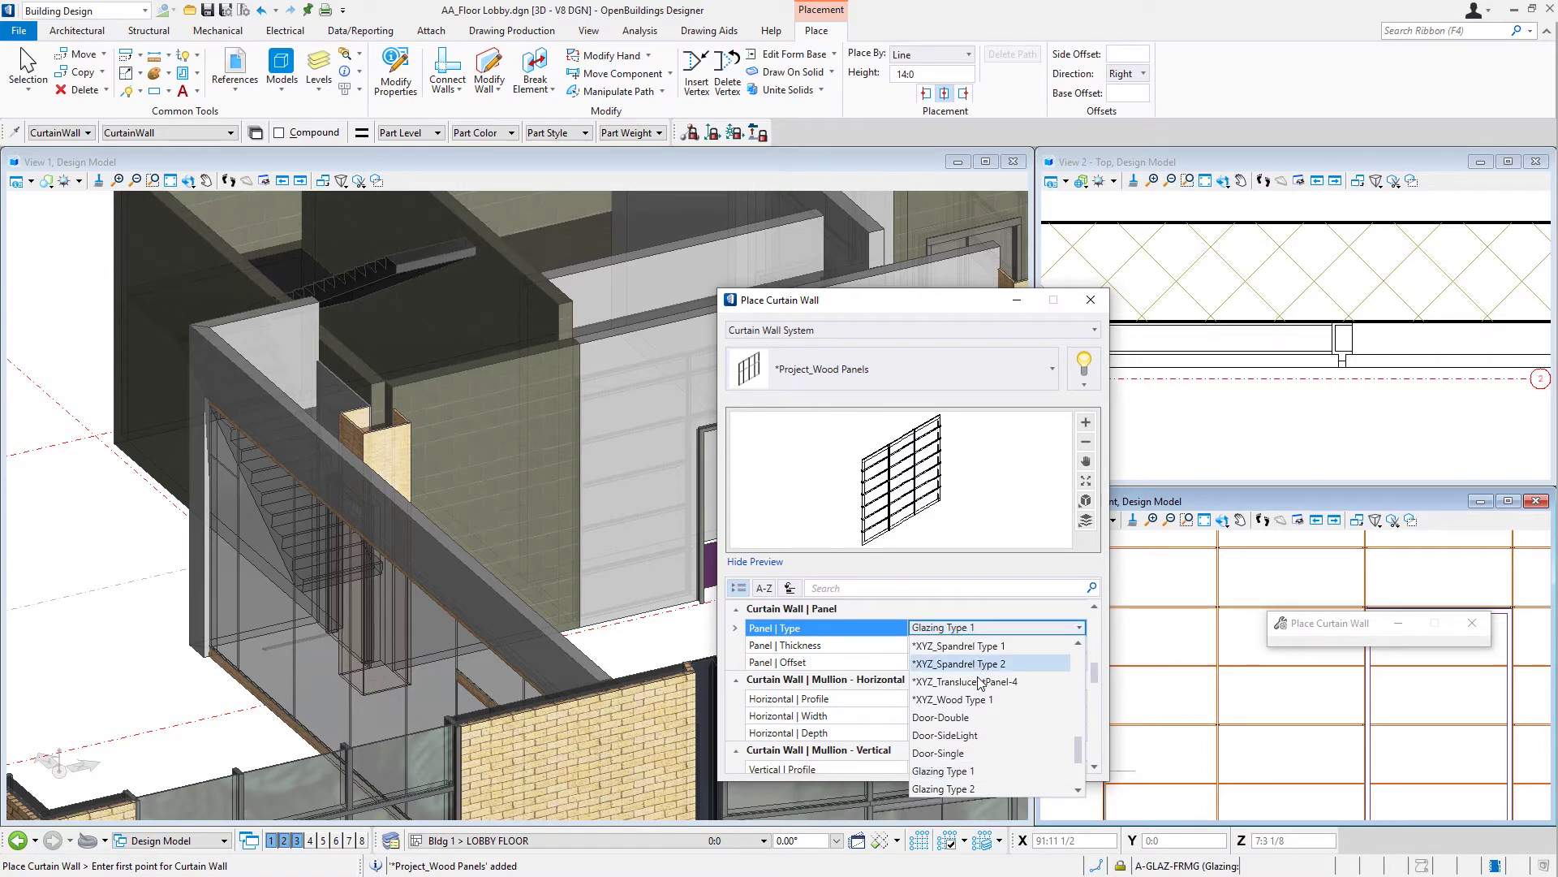
{"action": "scroll", "coordinate": [981, 687], "scroll_direction": "up", "scroll_amount": 3}
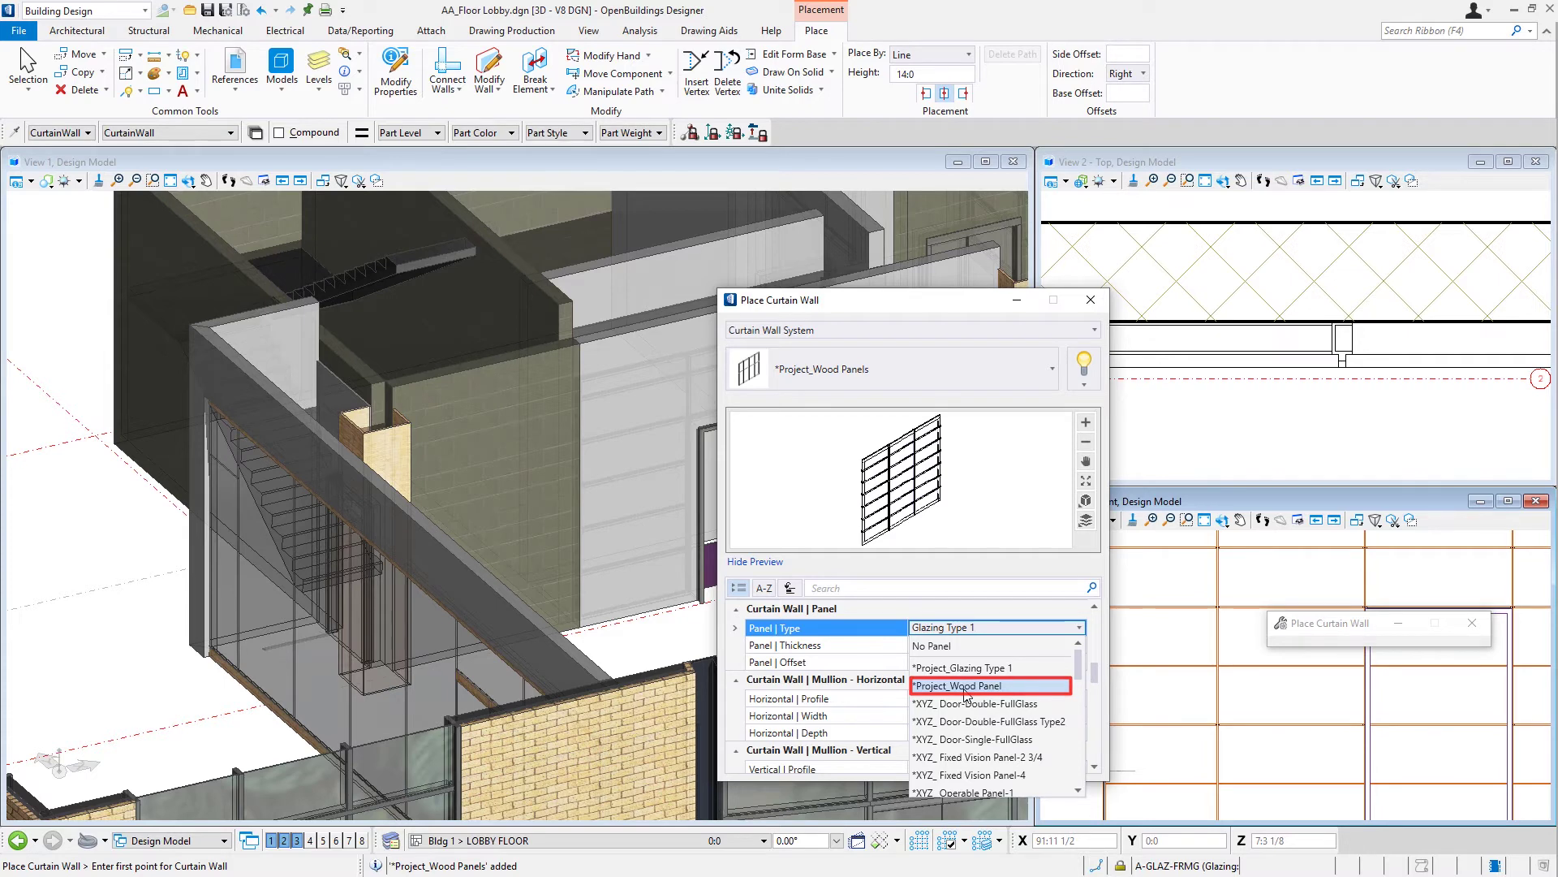
{"action": "left_click", "coordinate": [964, 687]}
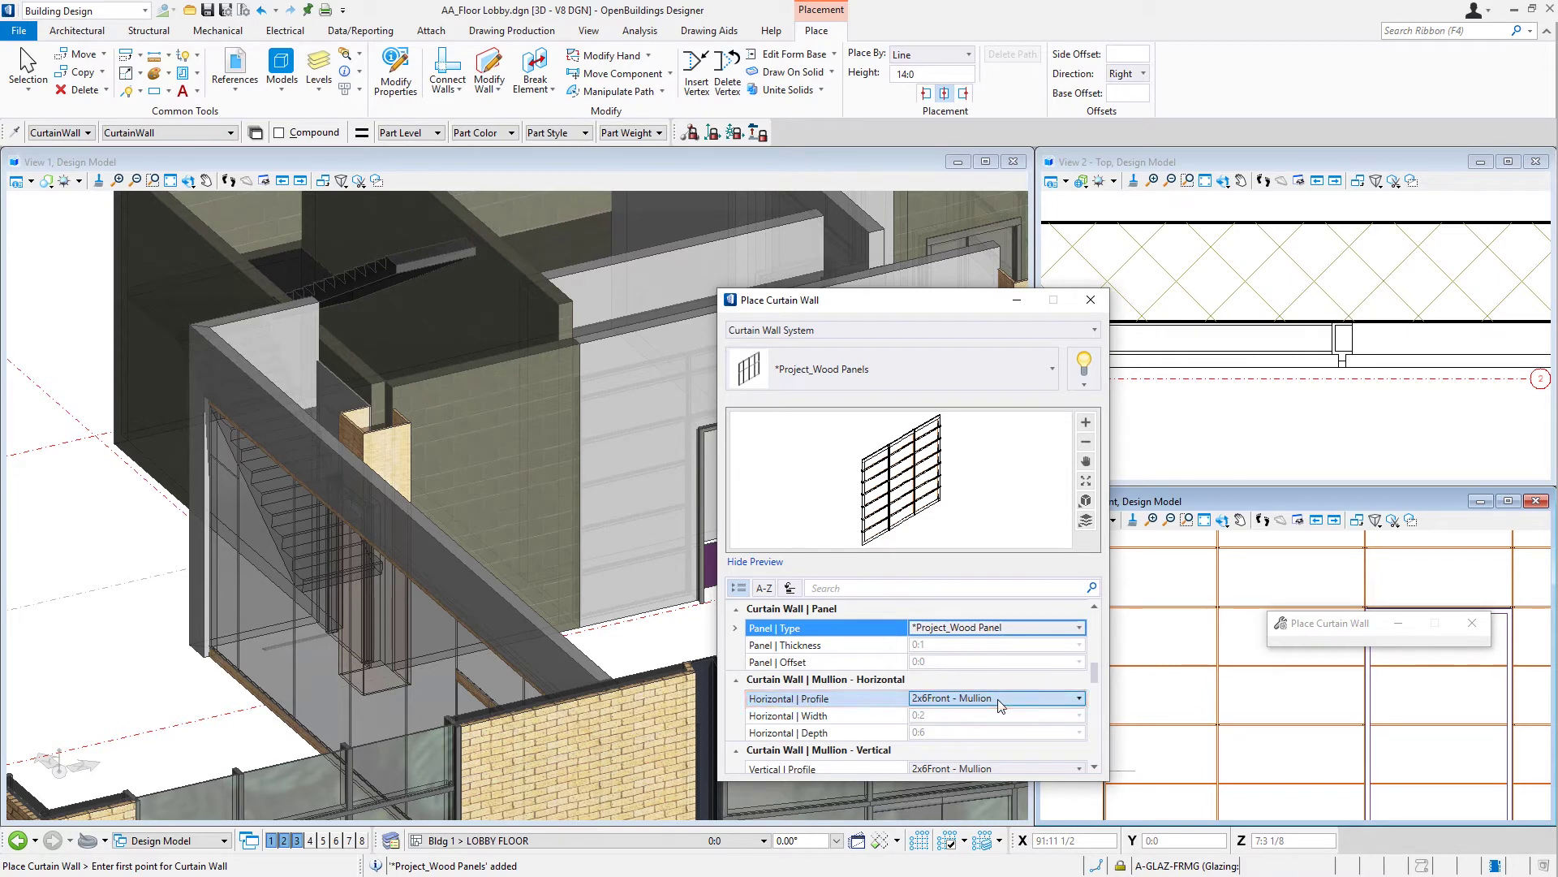
Assign the *XYZ_2 InteriorButt - Mullion profile to both the horizontal and vertical mullions.
{"action": "left_click", "coordinate": [1000, 700]}
{"action": "scroll", "coordinate": [1001, 734], "scroll_direction": "up", "scroll_amount": 1}
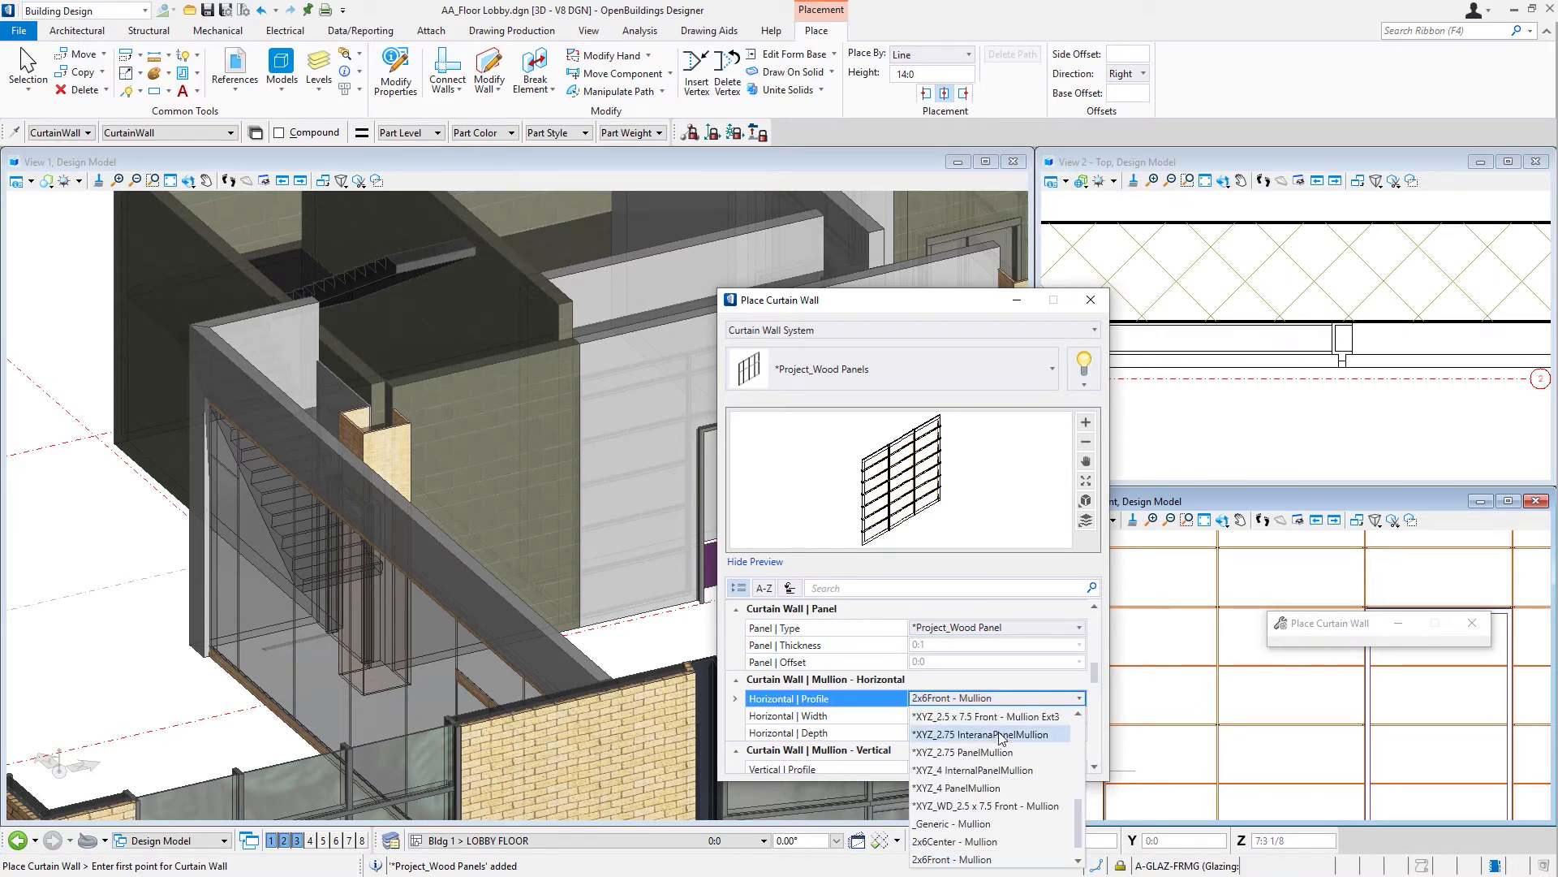
{"action": "scroll", "coordinate": [1000, 734], "scroll_direction": "up", "scroll_amount": 4}
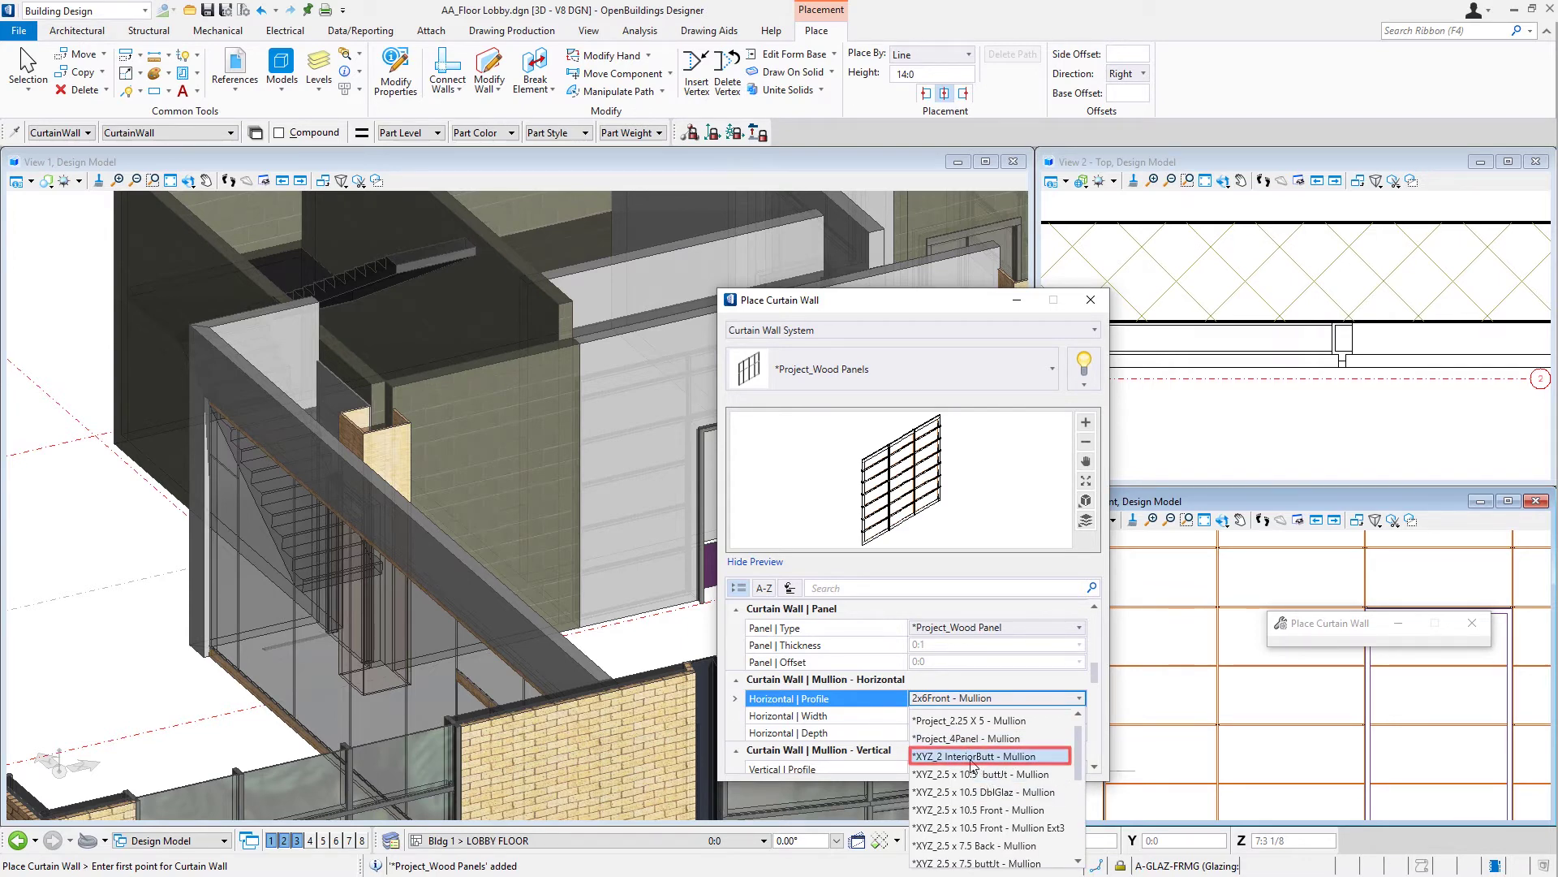
{"action": "left_click", "coordinate": [974, 756]}
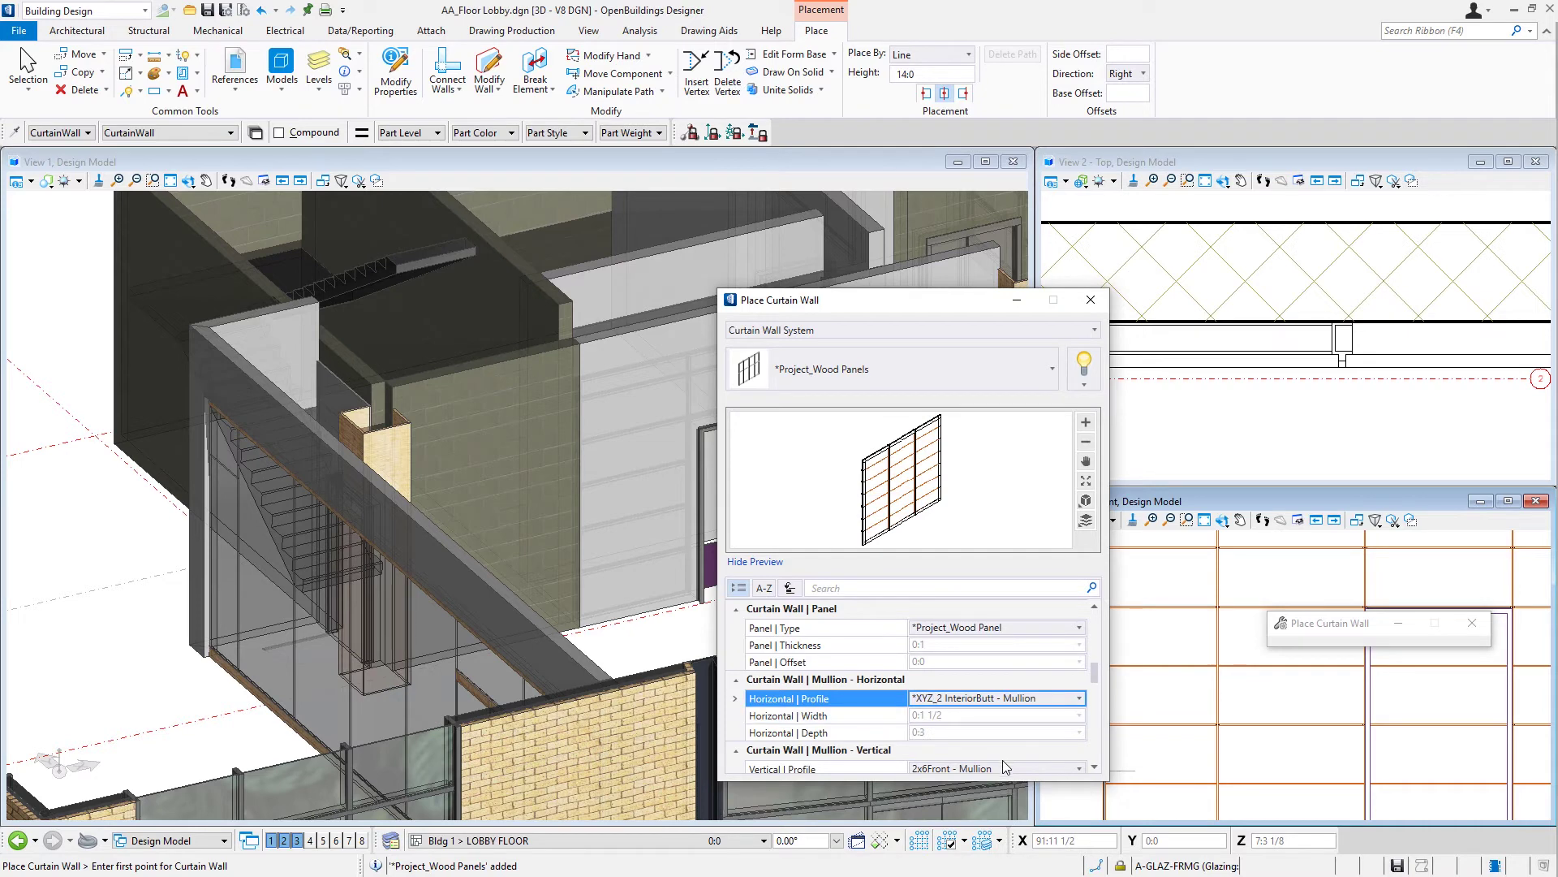
{"action": "scroll", "coordinate": [1006, 746], "scroll_direction": "down", "scroll_amount": 1}
{"action": "left_click", "coordinate": [1014, 714]}
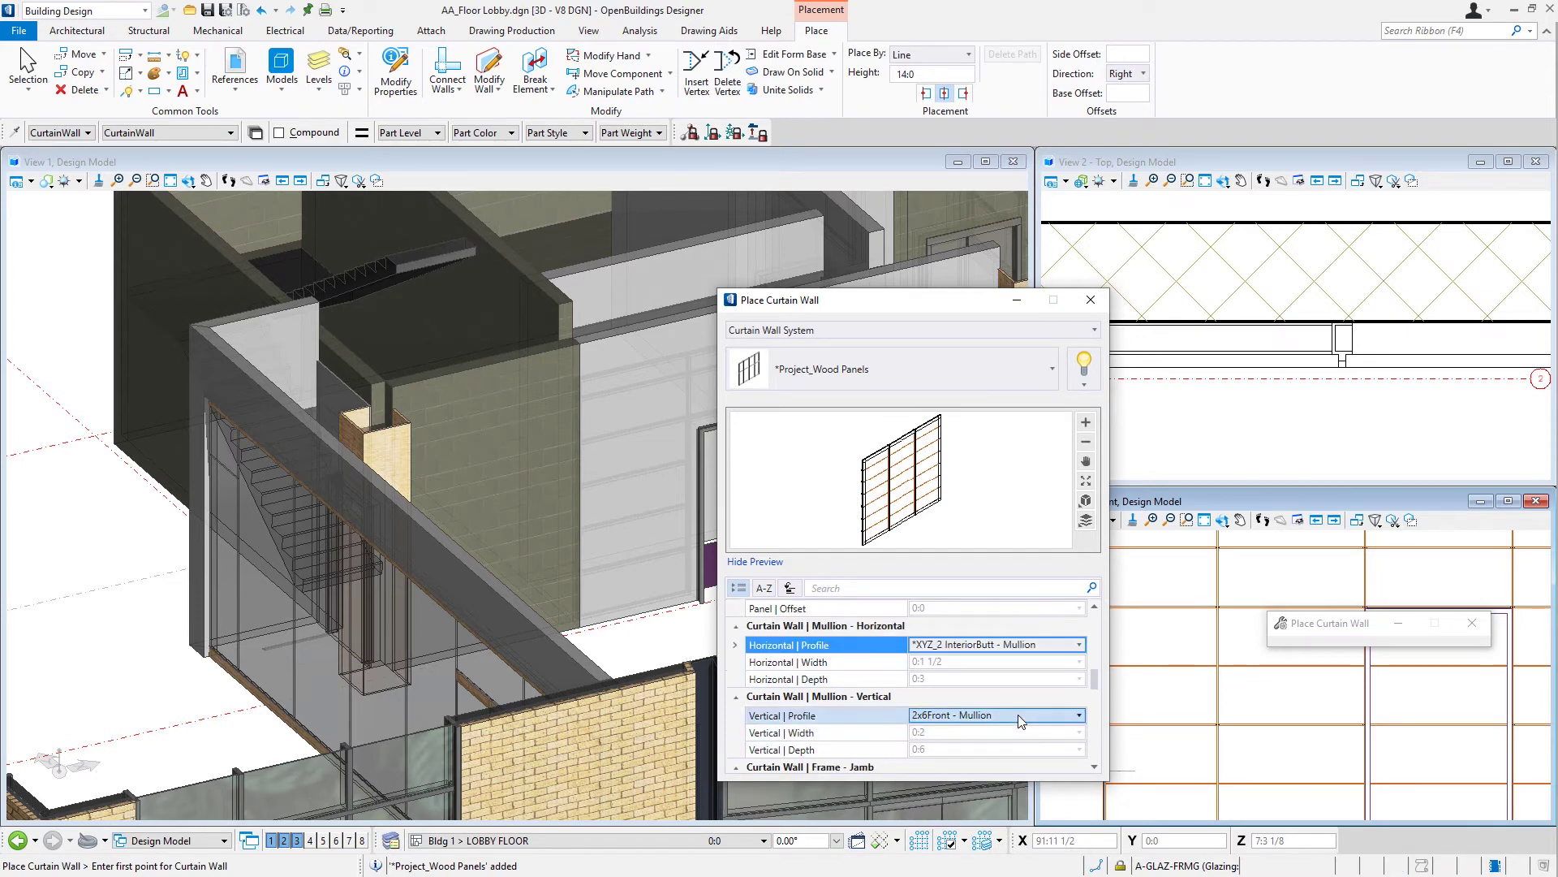
{"action": "left_click", "coordinate": [1015, 715]}
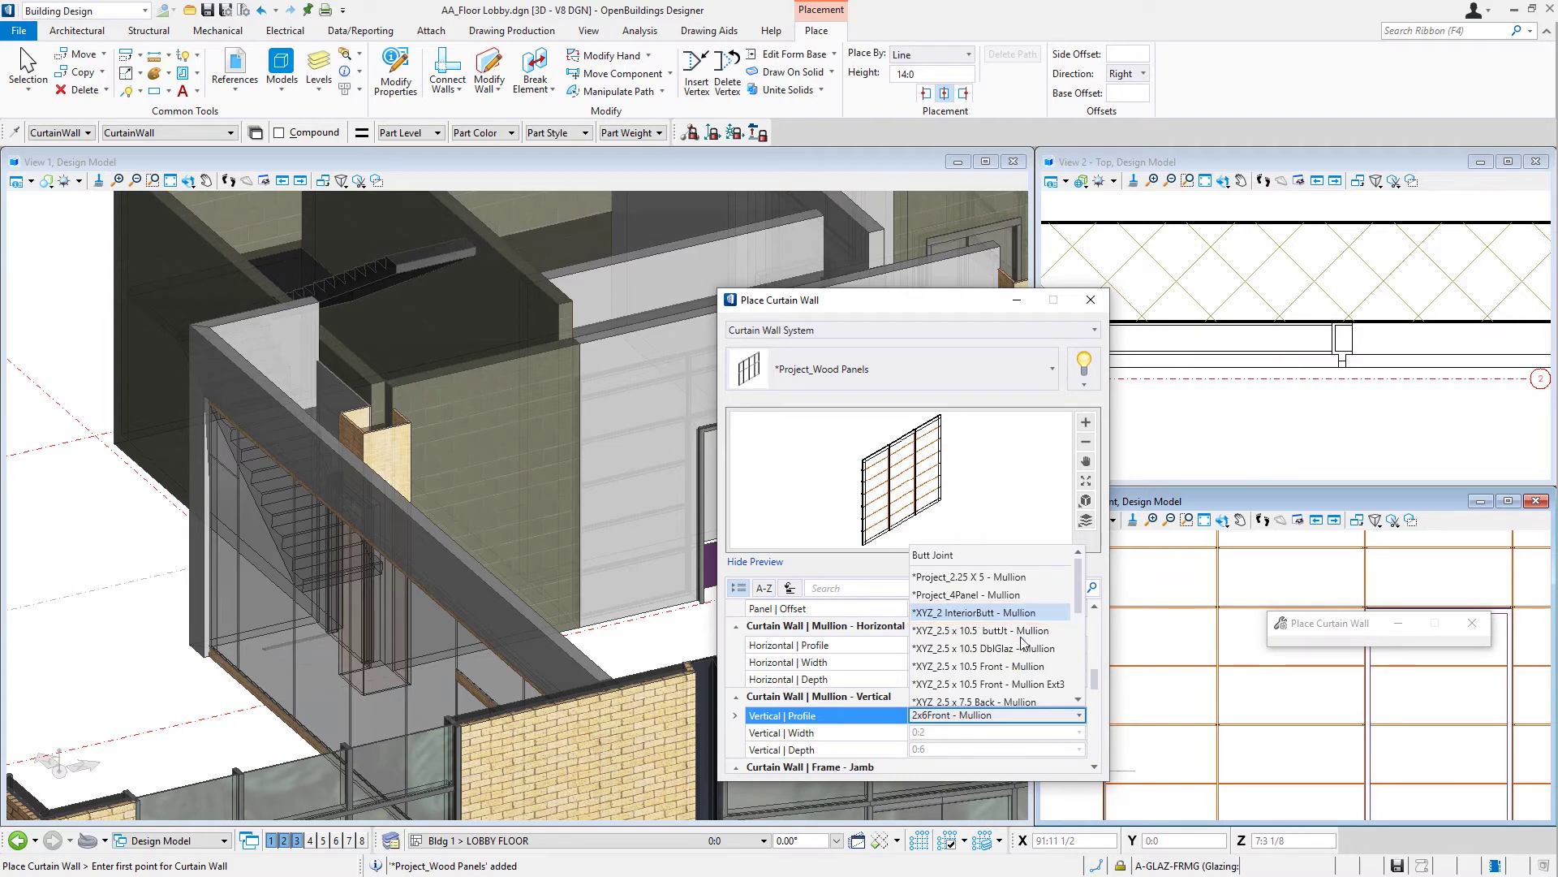
{"action": "left_click", "coordinate": [1015, 614]}
Set the jamb frame profile to *XYZ_2 Interior - Frame and save the *Project_Wood Panels catalog item.
{"action": "scroll", "coordinate": [1025, 708], "scroll_direction": "down", "scroll_amount": 1}
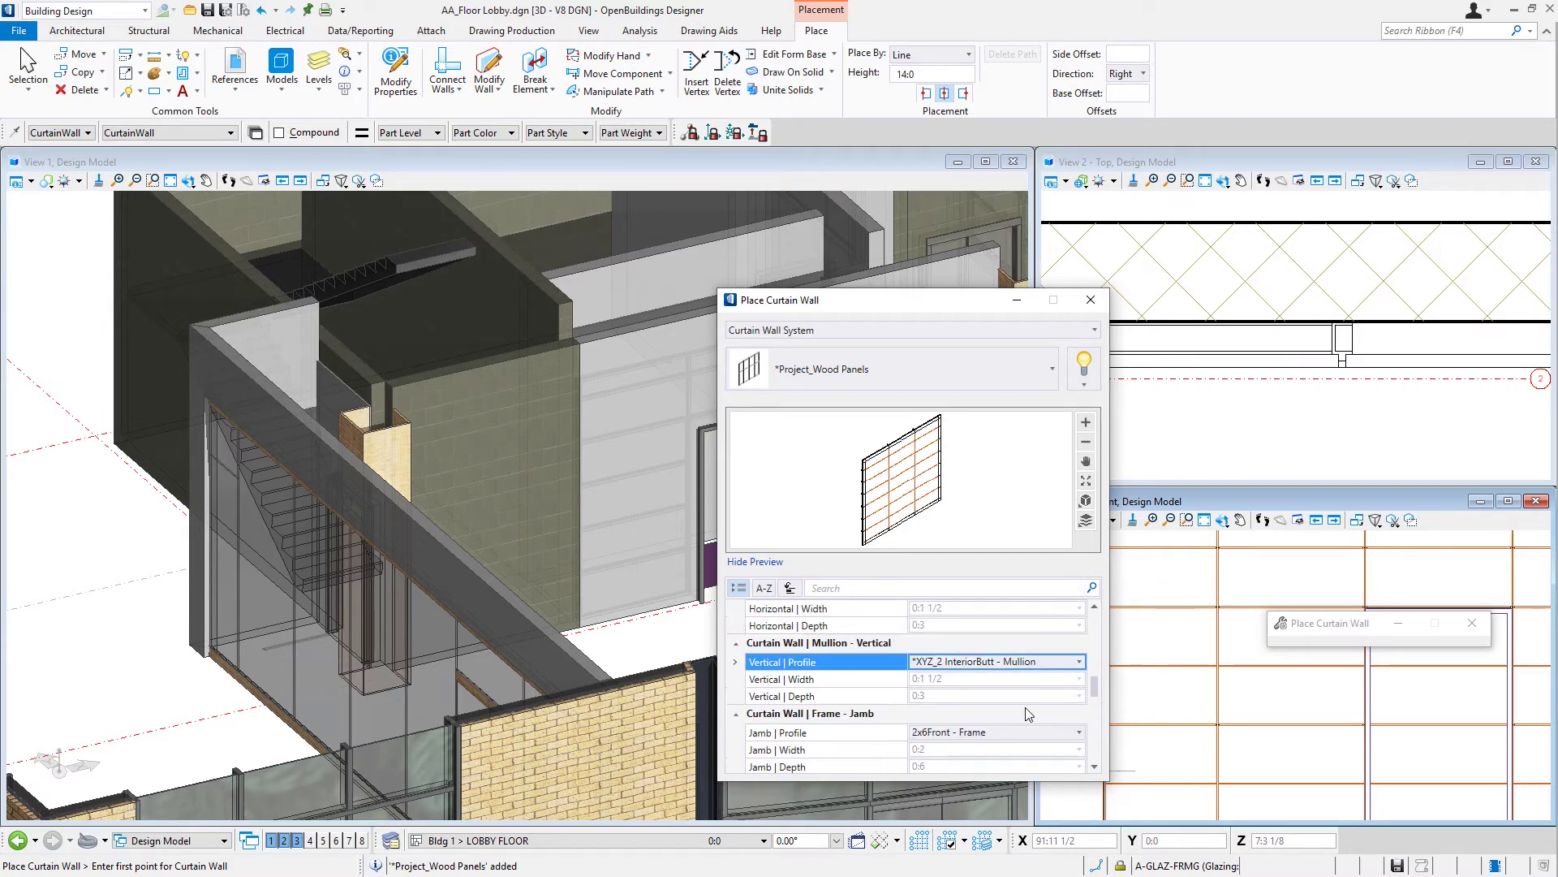
{"action": "left_click", "coordinate": [1016, 729]}
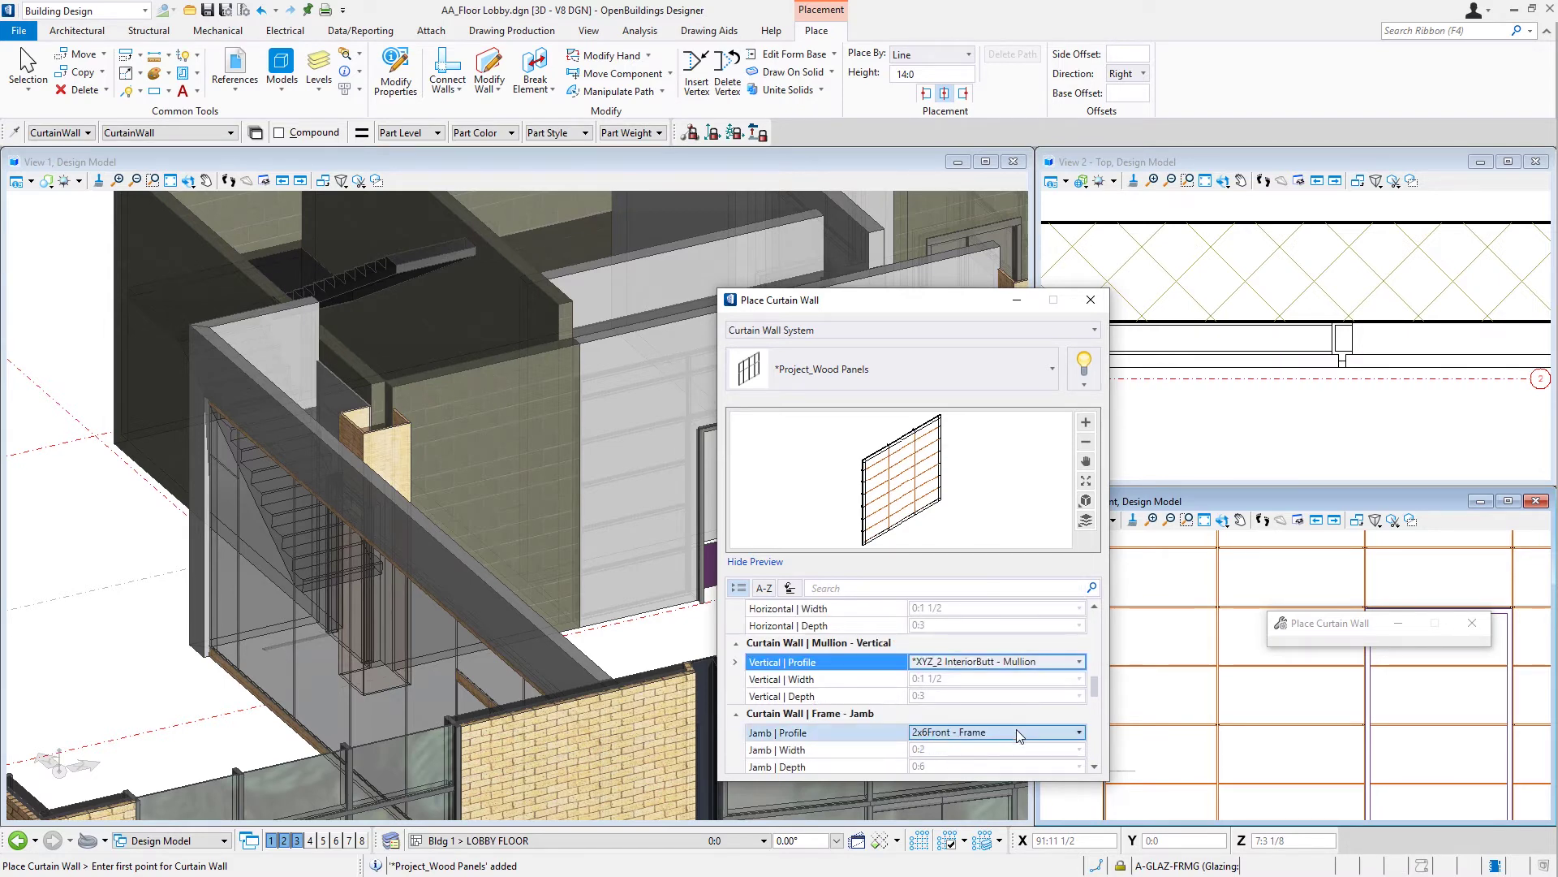
{"action": "scroll", "coordinate": [1012, 682], "scroll_direction": "up", "scroll_amount": 1}
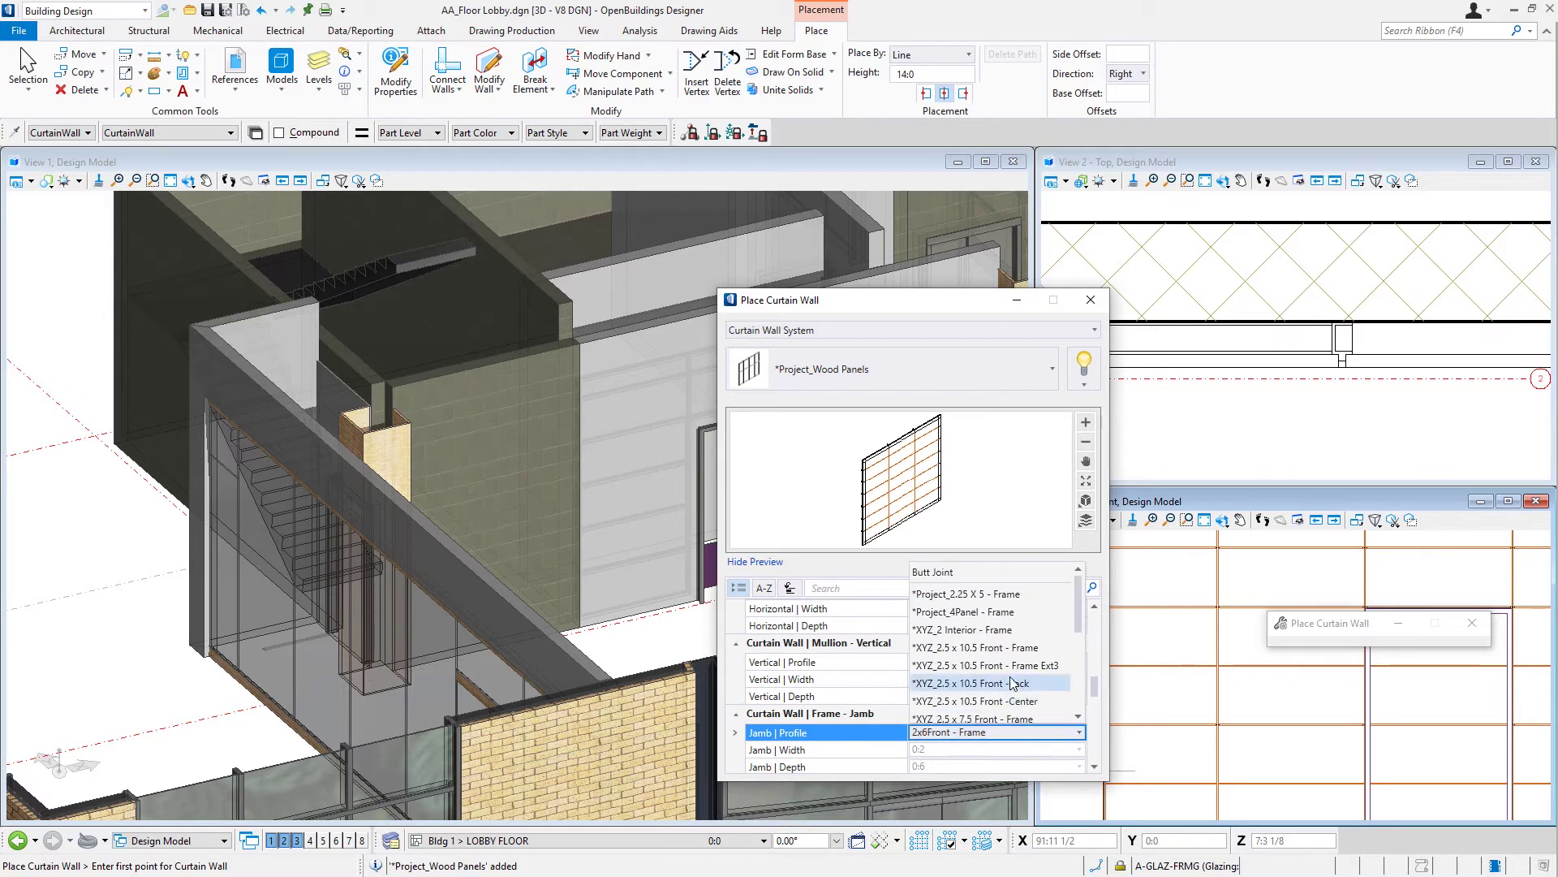
{"action": "left_click", "coordinate": [1016, 631]}
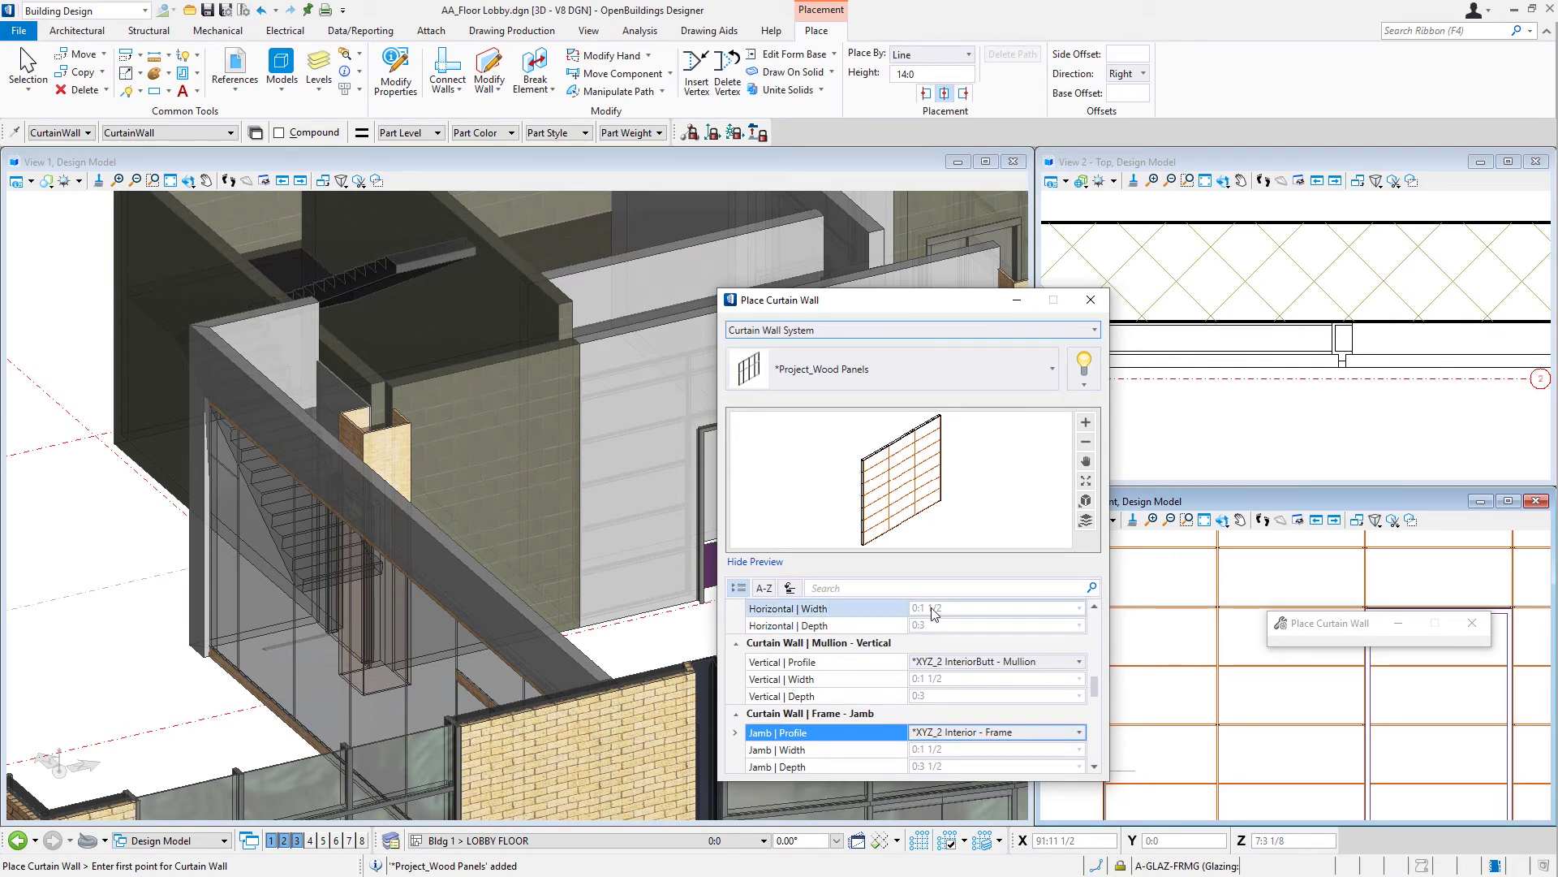
{"action": "left_click", "coordinate": [1086, 386]}
{"action": "left_click", "coordinate": [1133, 476]}
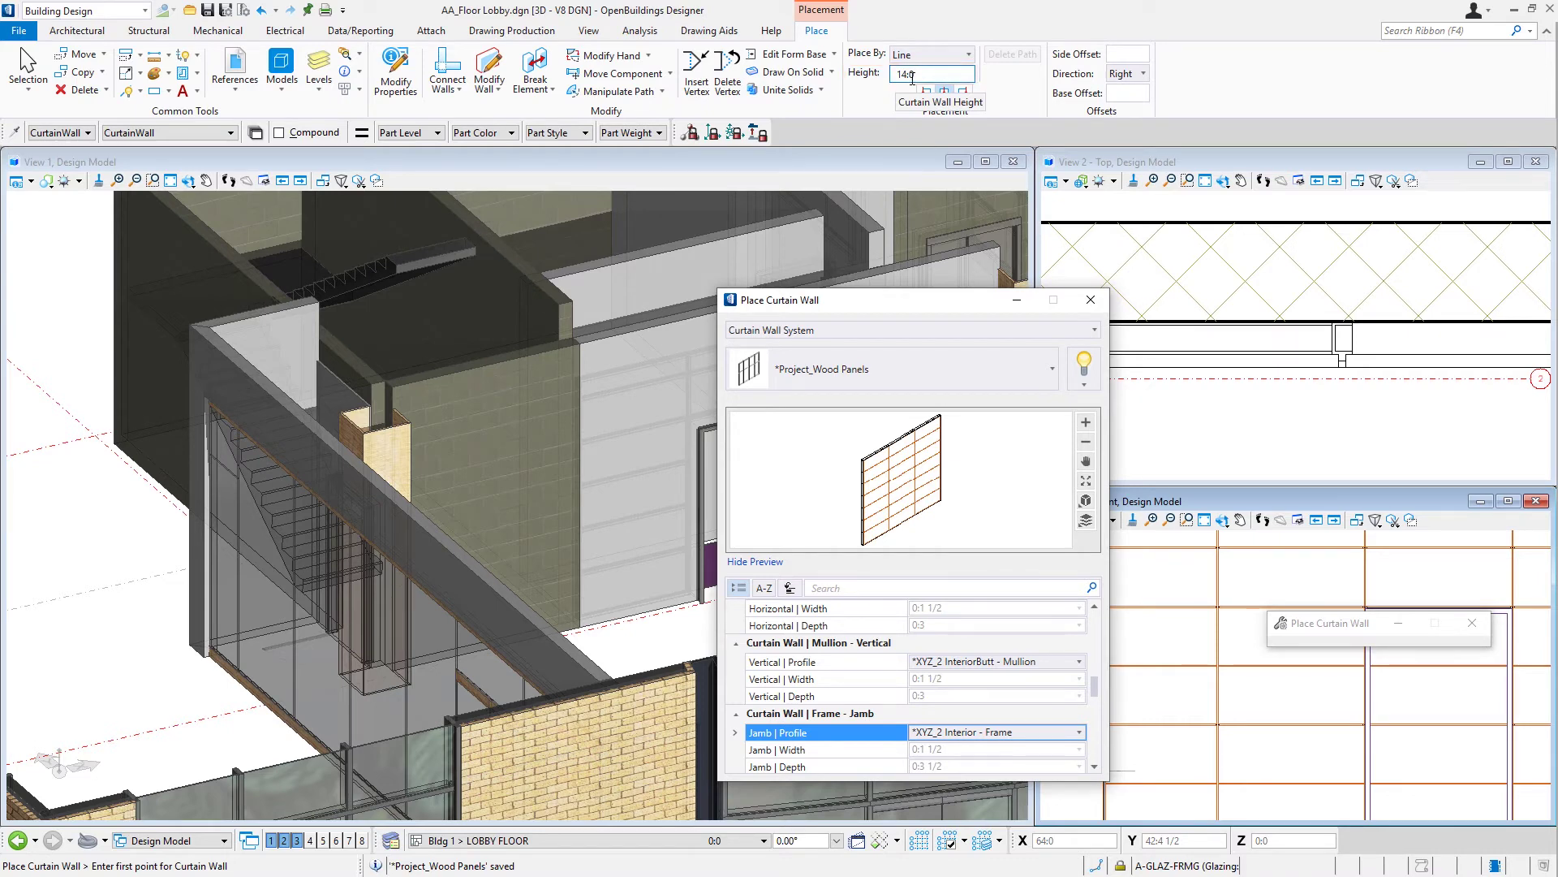
Set the curtain wall's side offset to 0:3 and start it where the interior wall's face meets the column at grid B.
{"action": "left_click", "coordinate": [1131, 55]}
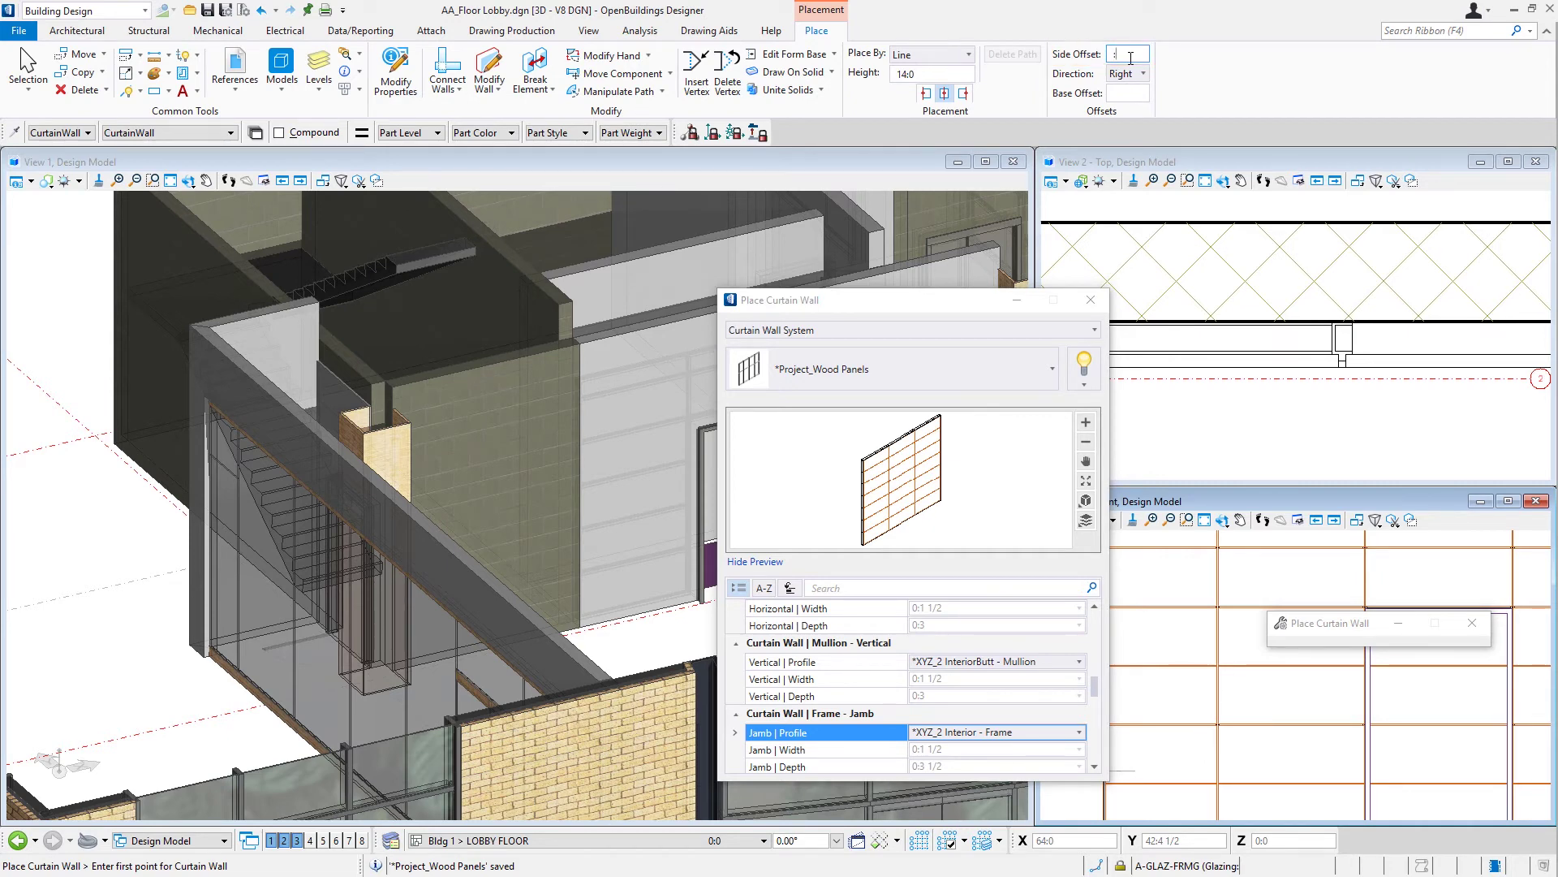
{"action": "type", "text": "0:3"}
{"action": "scroll", "coordinate": [1473, 347], "scroll_direction": "down", "scroll_amount": 3}
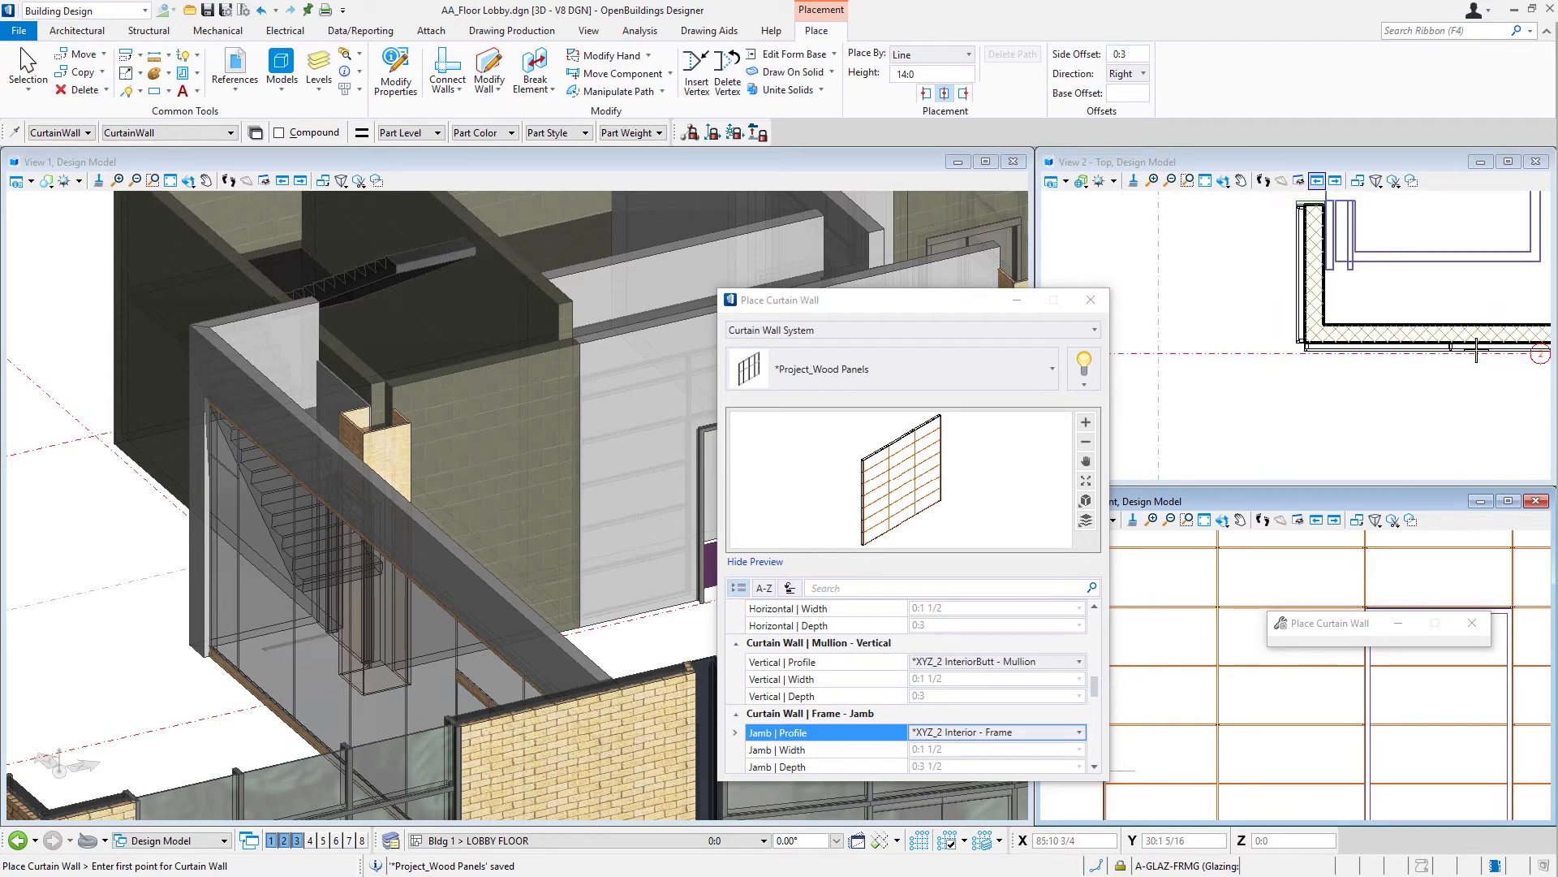
{"action": "scroll", "coordinate": [1476, 348], "scroll_direction": "down", "scroll_amount": 2}
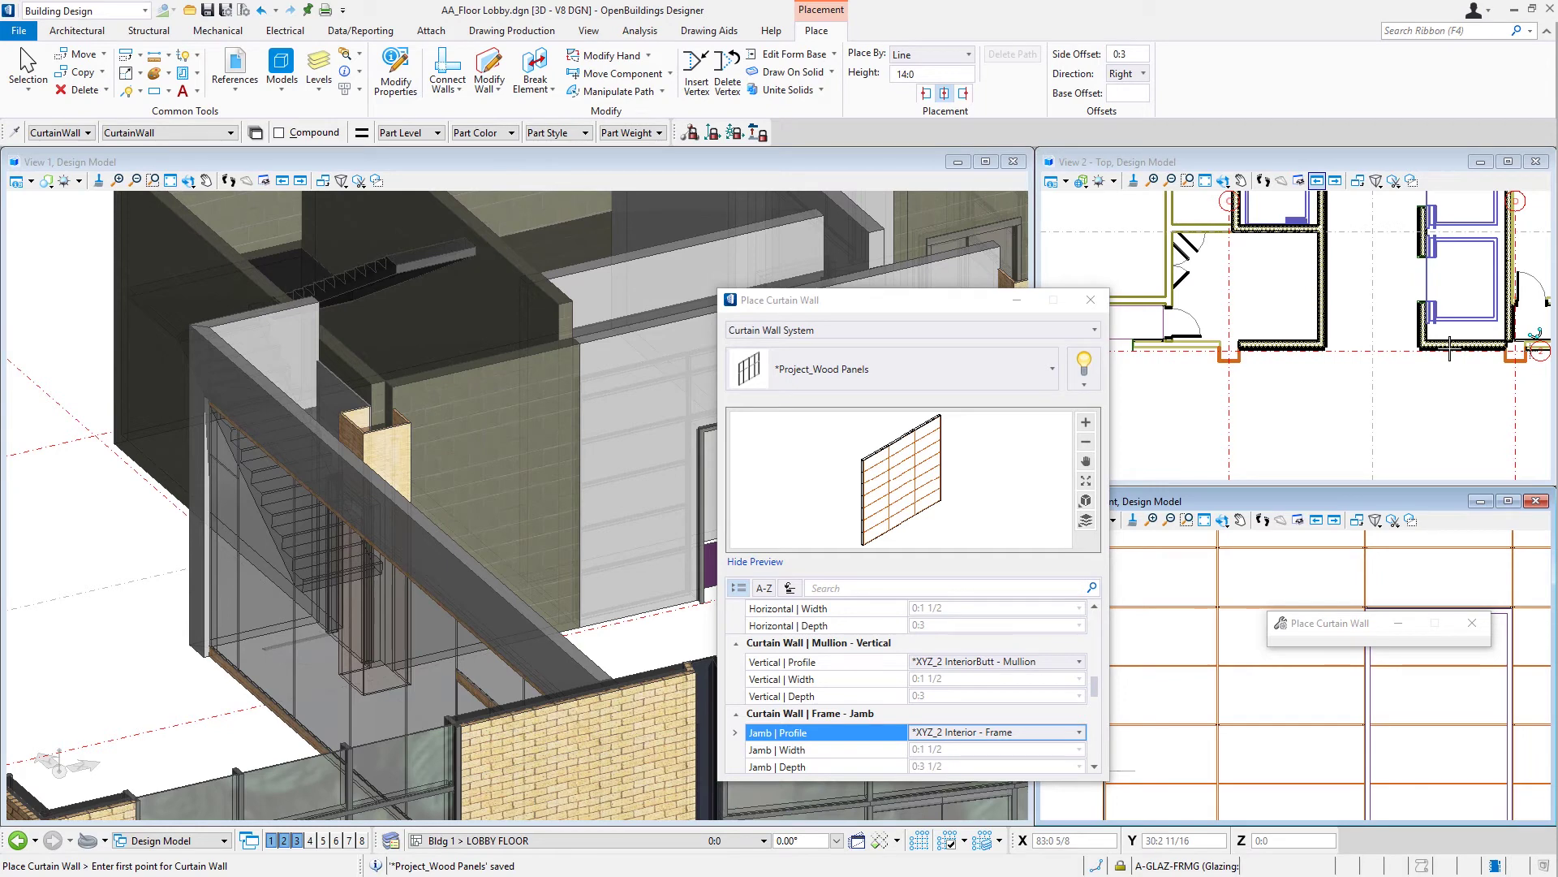
{"action": "scroll", "coordinate": [1450, 347], "scroll_direction": "down", "scroll_amount": 2}
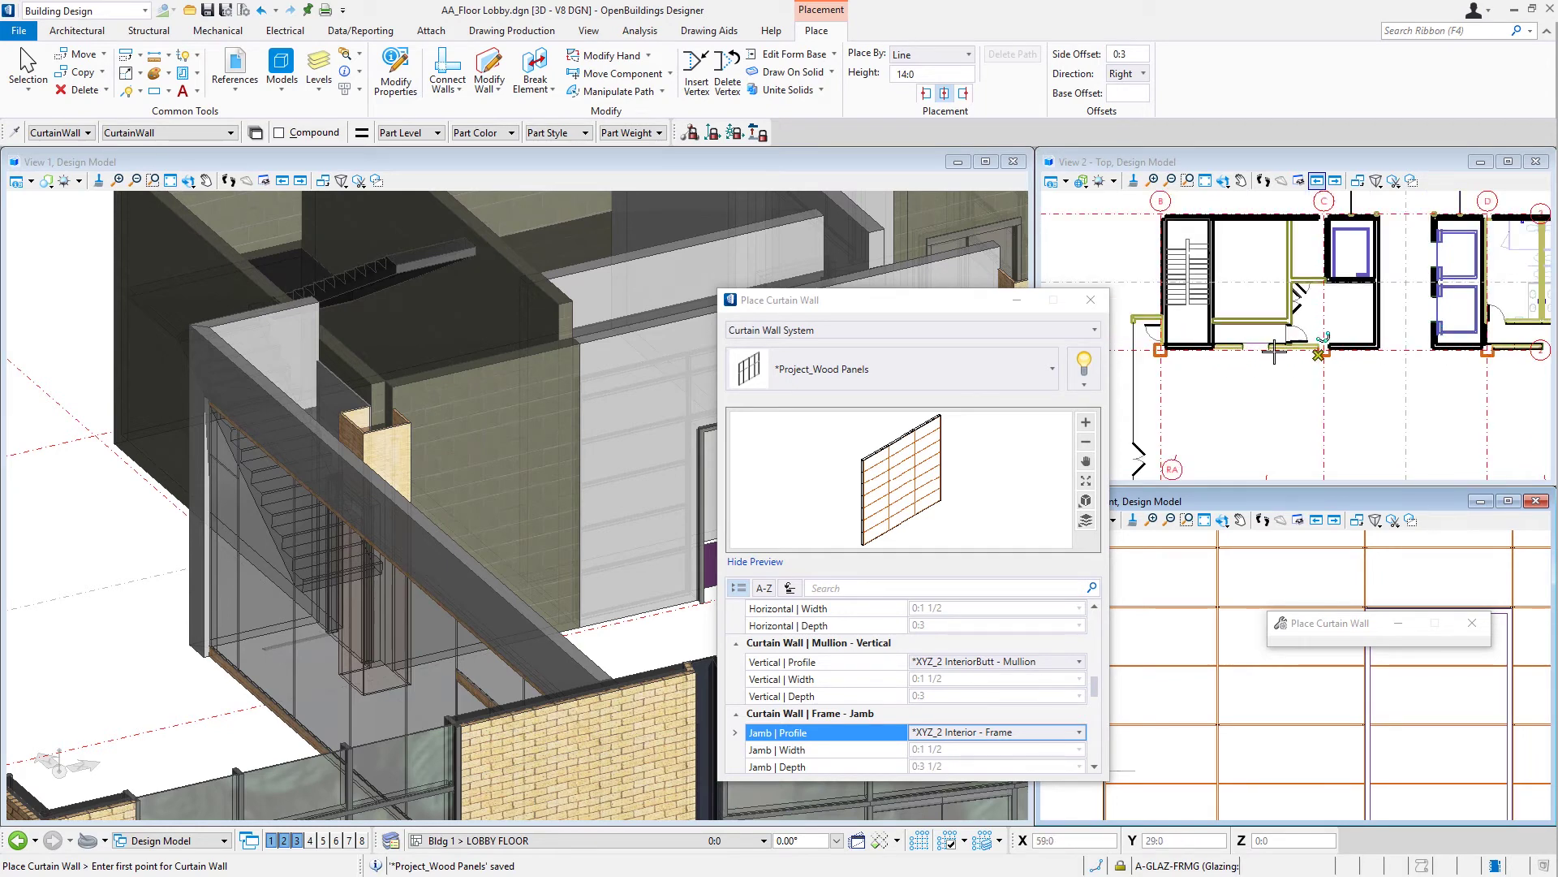
{"action": "scroll", "coordinate": [1172, 355], "scroll_direction": "up", "scroll_amount": 3}
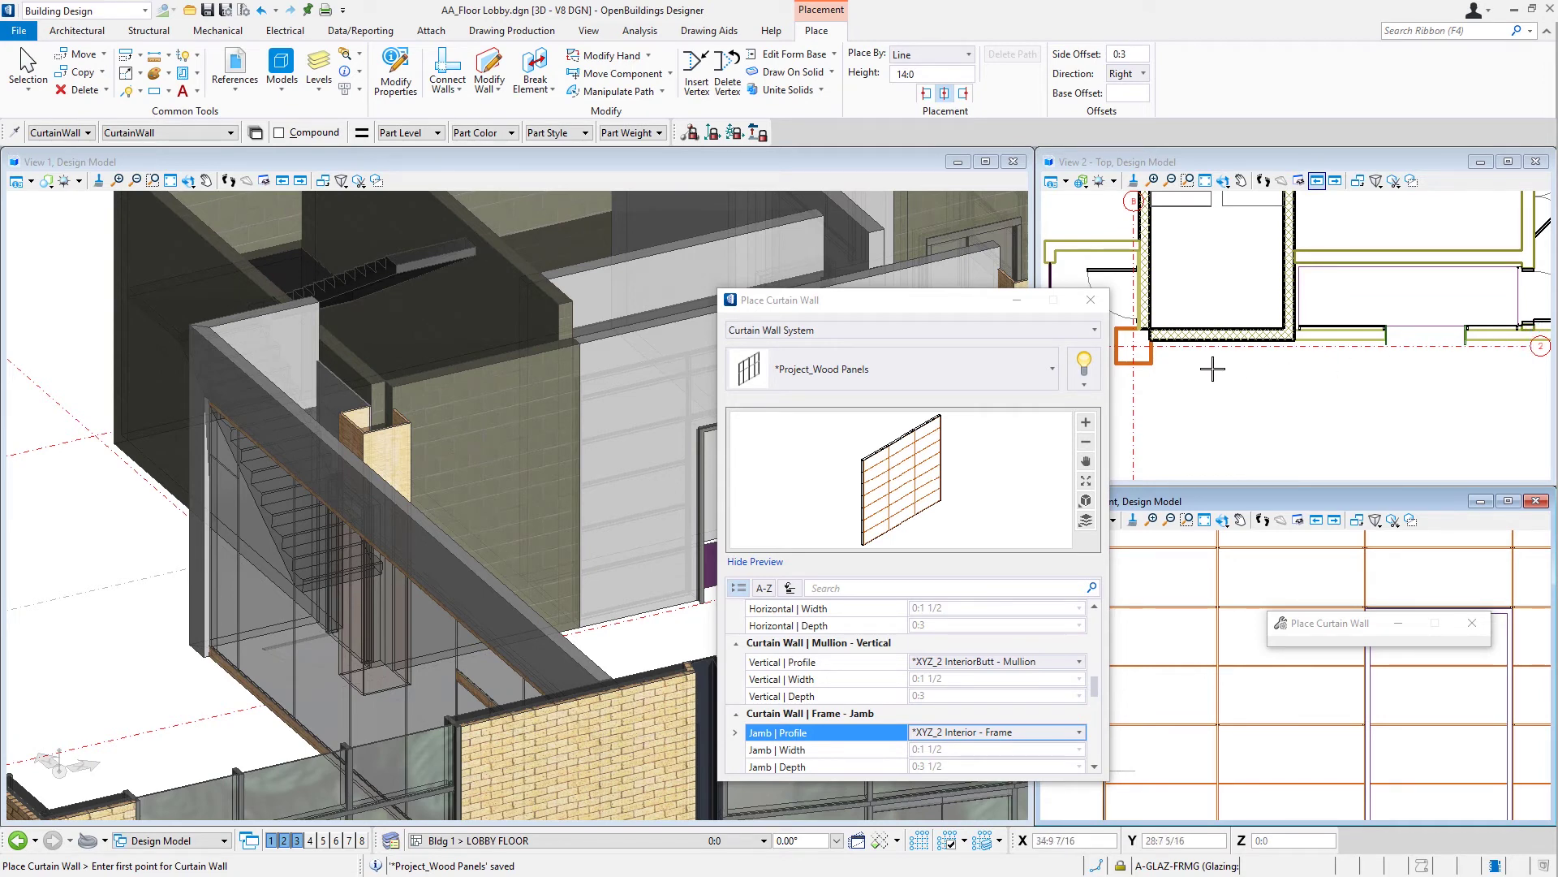
{"action": "scroll", "coordinate": [1186, 352], "scroll_direction": "up", "scroll_amount": 1}
{"action": "scroll", "coordinate": [1134, 336], "scroll_direction": "up", "scroll_amount": 3}
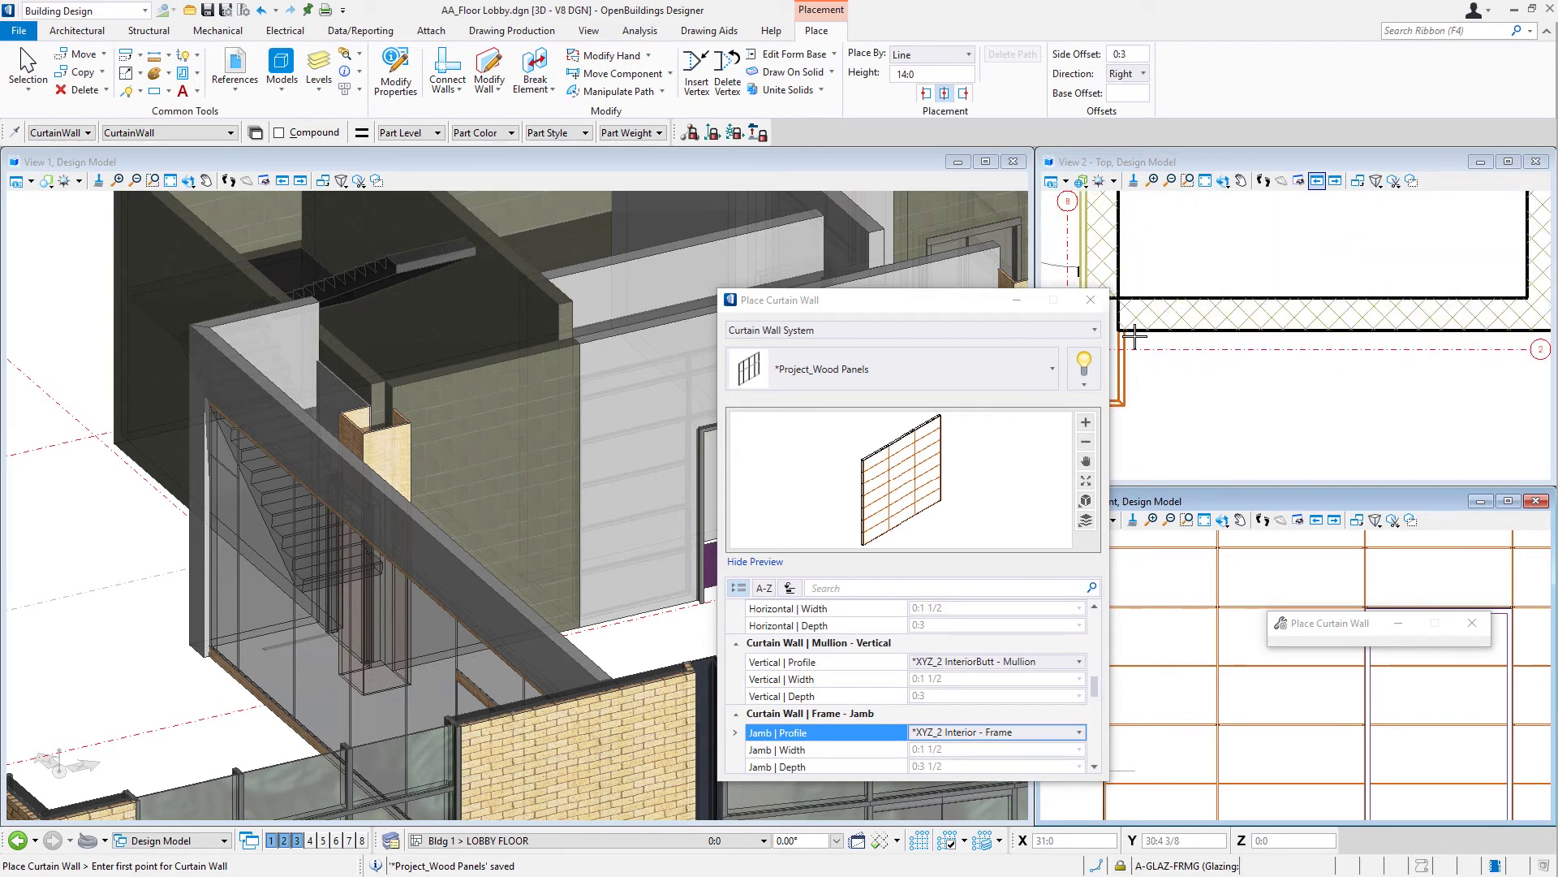
{"action": "left_click_drag", "start_coordinate": [950, 308], "coordinate": [885, 302]}
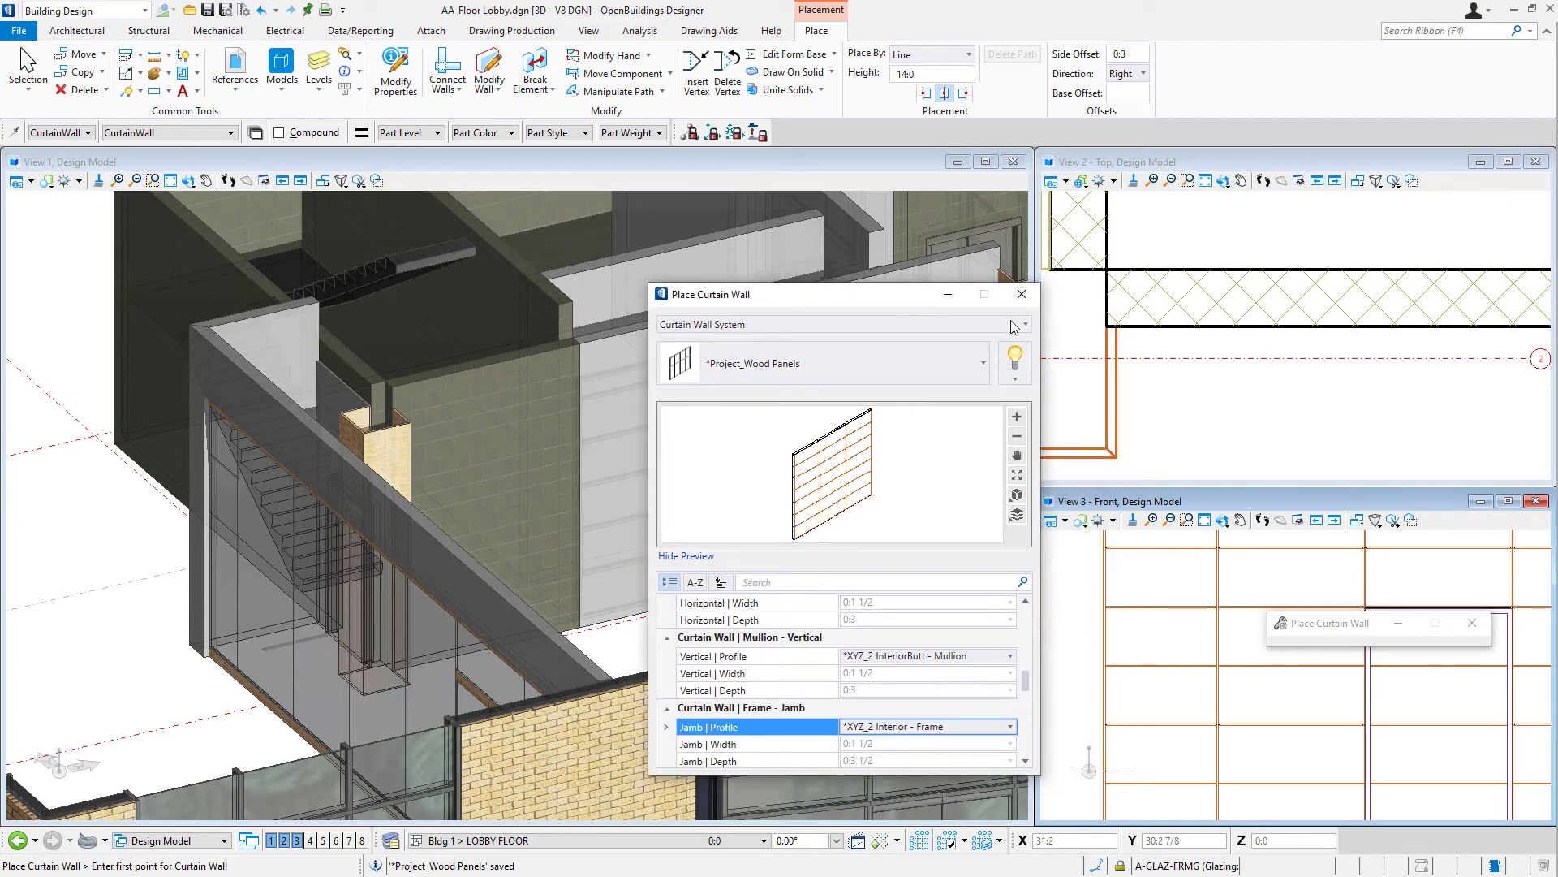
{"action": "left_click", "coordinate": [1117, 328]}
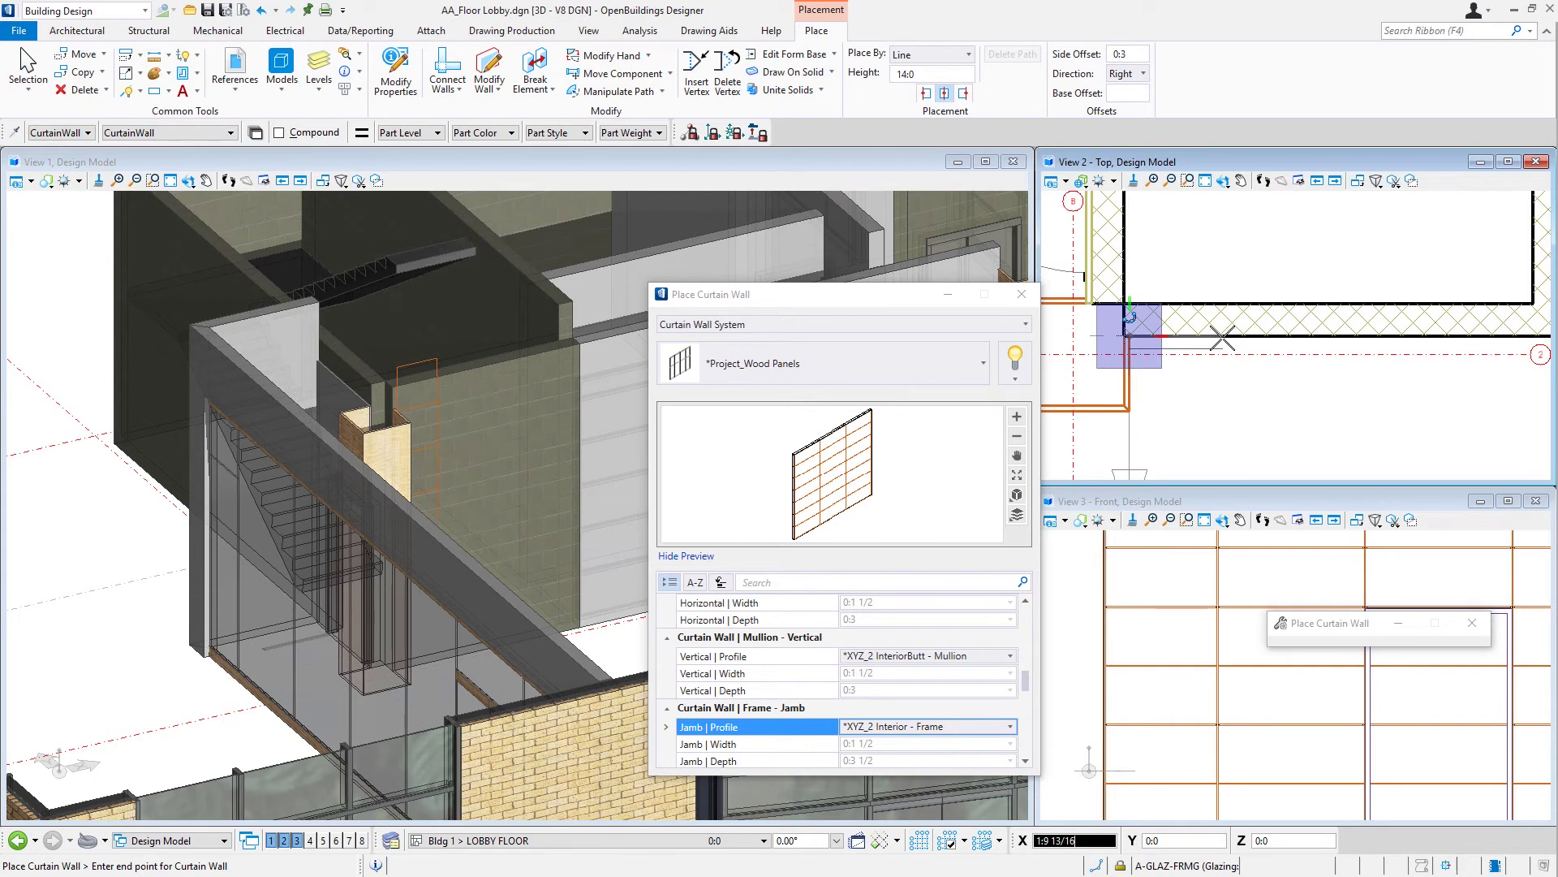
End the *Project_Wood Panels curtain wall at the near corner of the column at grid C and finish placement.
{"action": "type", "text": "2"}
{"action": "scroll", "coordinate": [1104, 339], "scroll_direction": "down", "scroll_amount": 3}
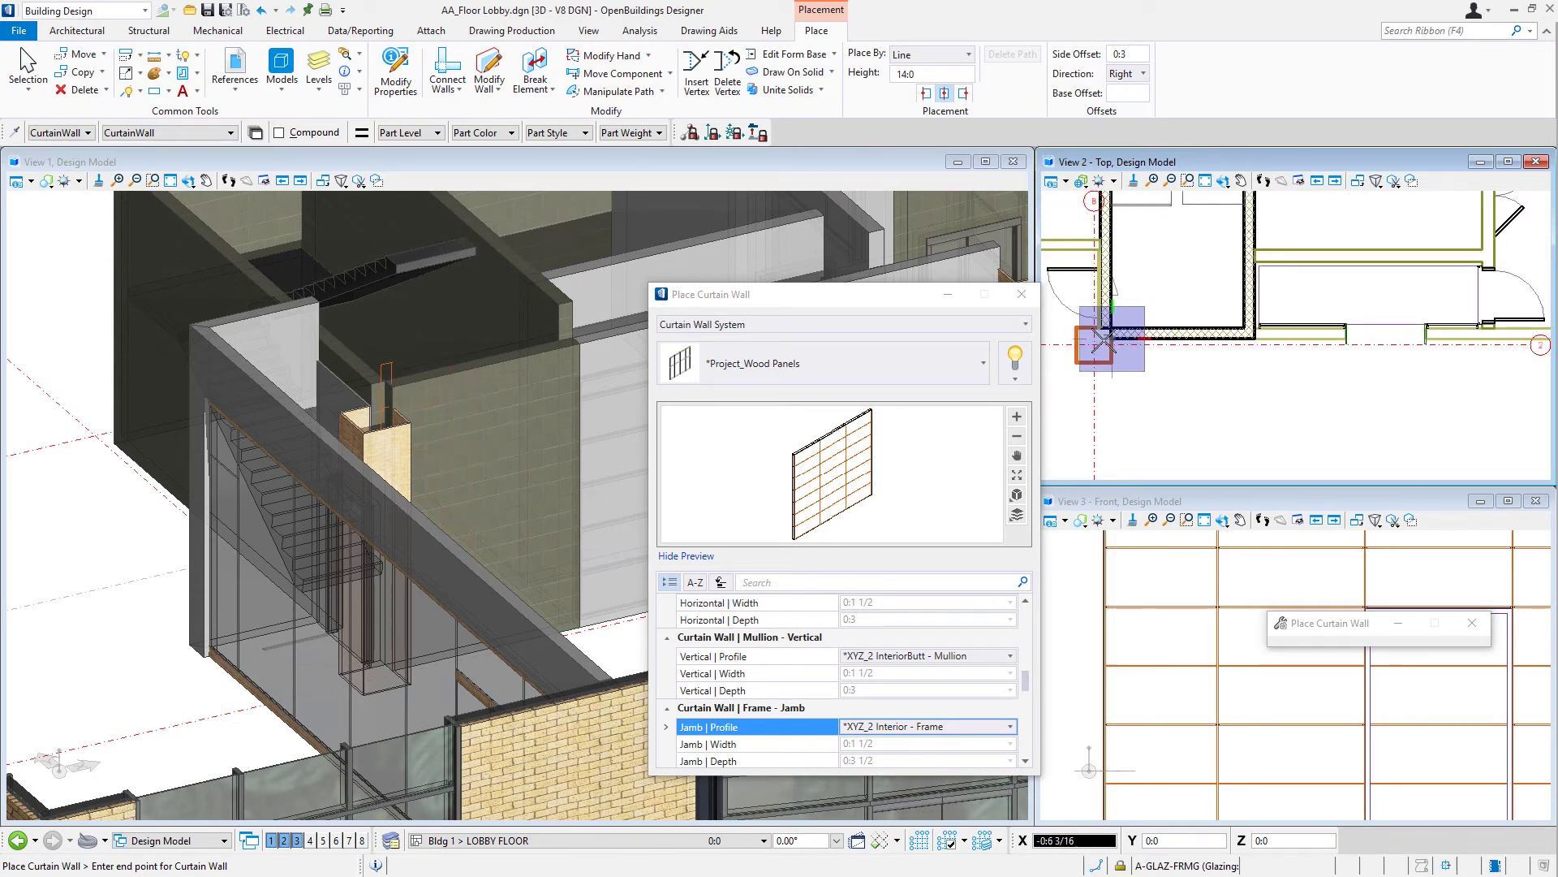
{"action": "scroll", "coordinate": [1363, 325], "scroll_direction": "up", "scroll_amount": 4}
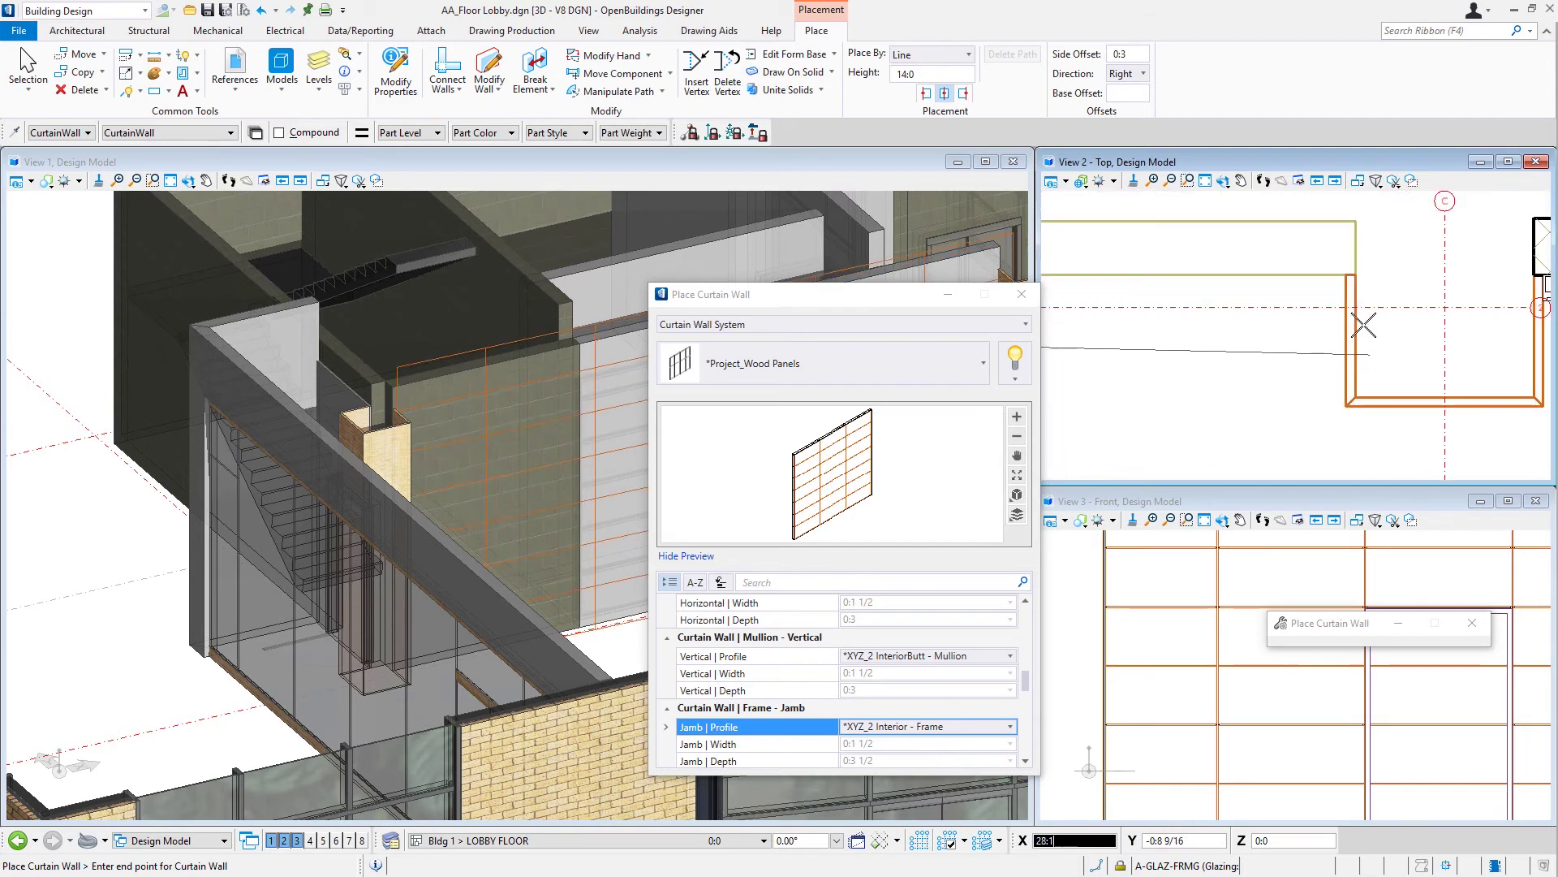
{"action": "left_click", "coordinate": [1343, 280]}
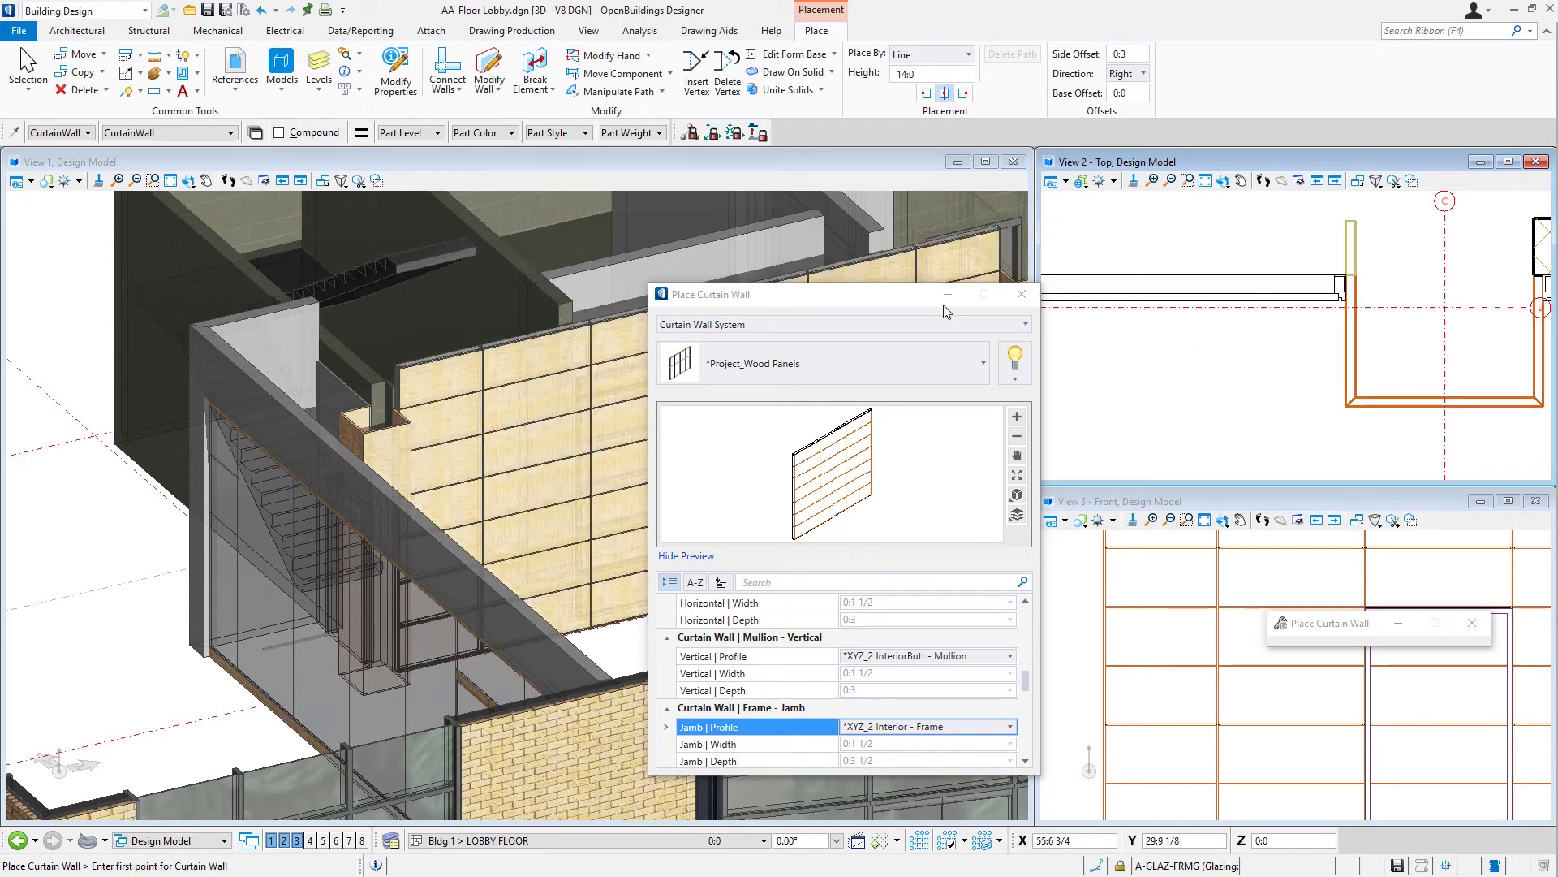
{"action": "left_click", "coordinate": [1021, 294]}
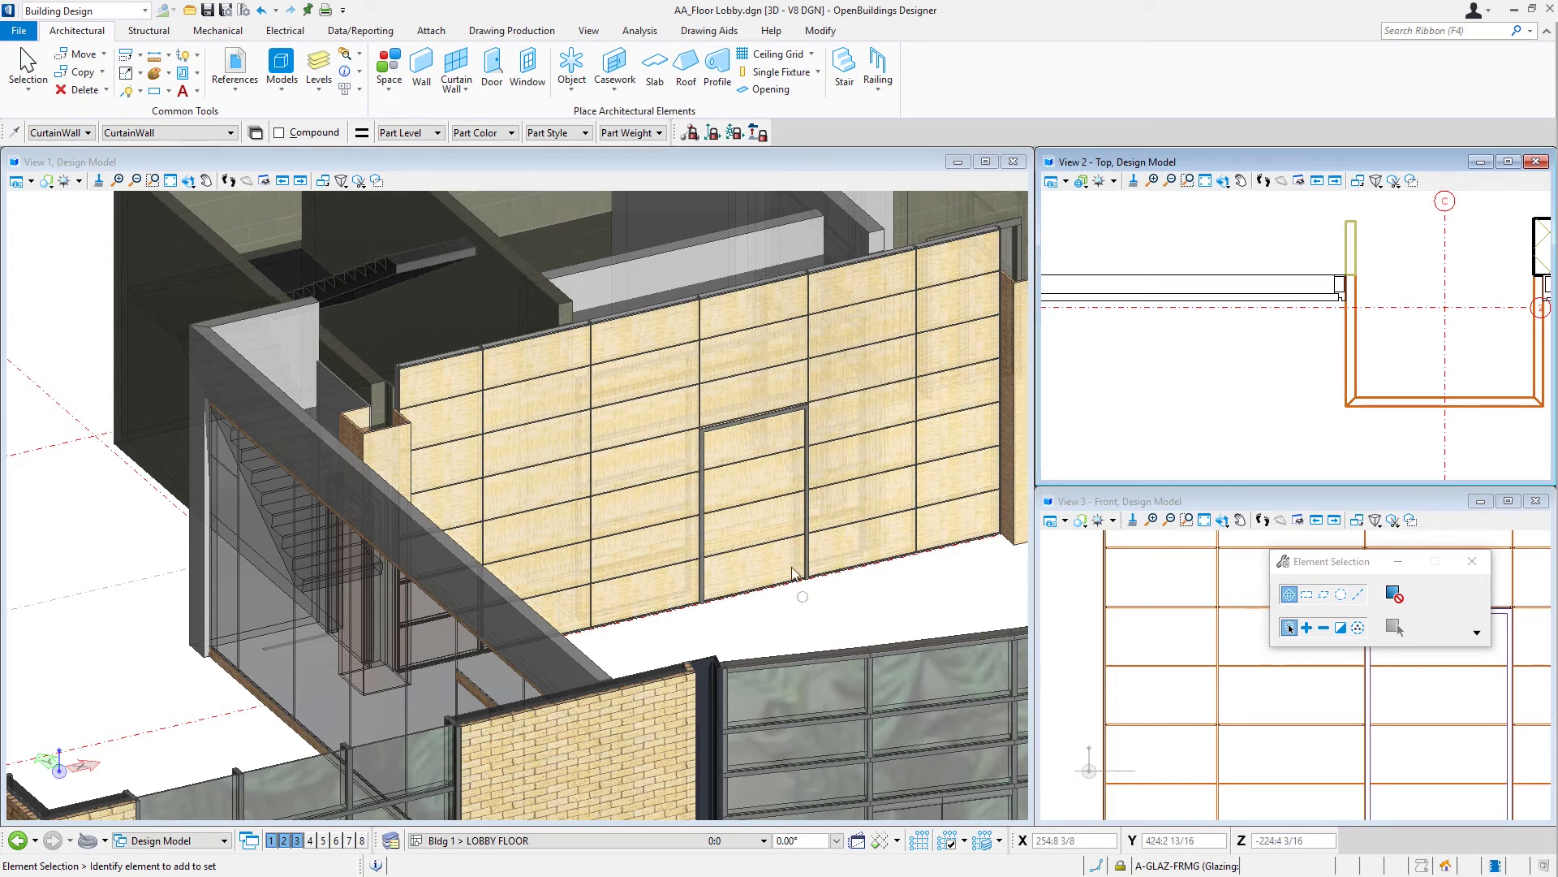
Delete the horizontal grid segments crossing the doorway in the wood-panel curtain wall and hide the merged panel in the opening.
{"action": "left_click", "coordinate": [771, 454]}
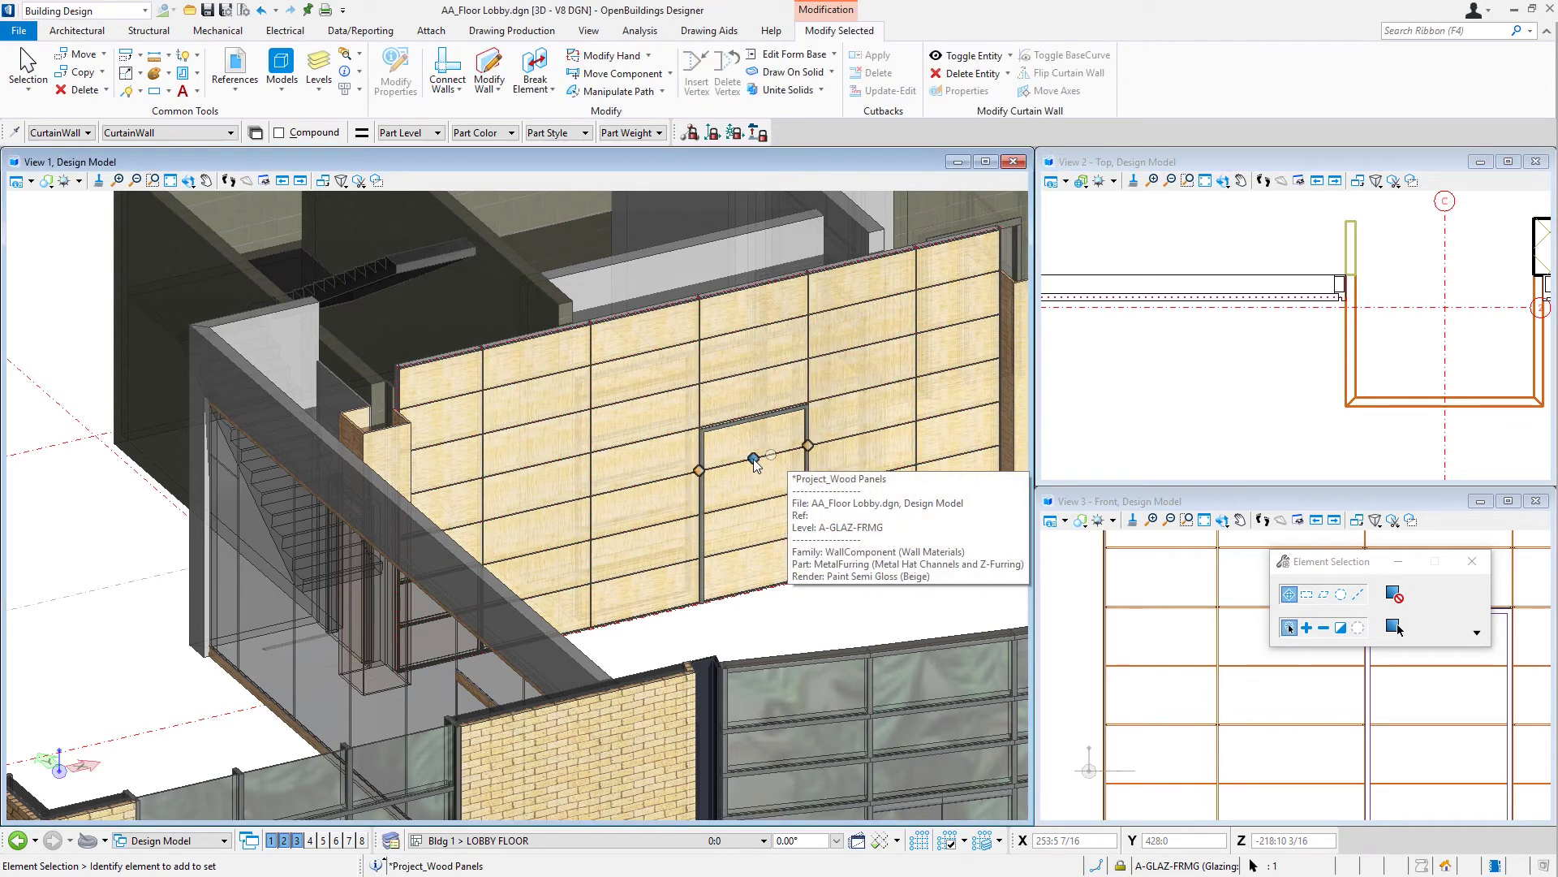
{"action": "mouse_move", "coordinate": [774, 461]}
{"action": "left_click", "coordinate": [777, 449]}
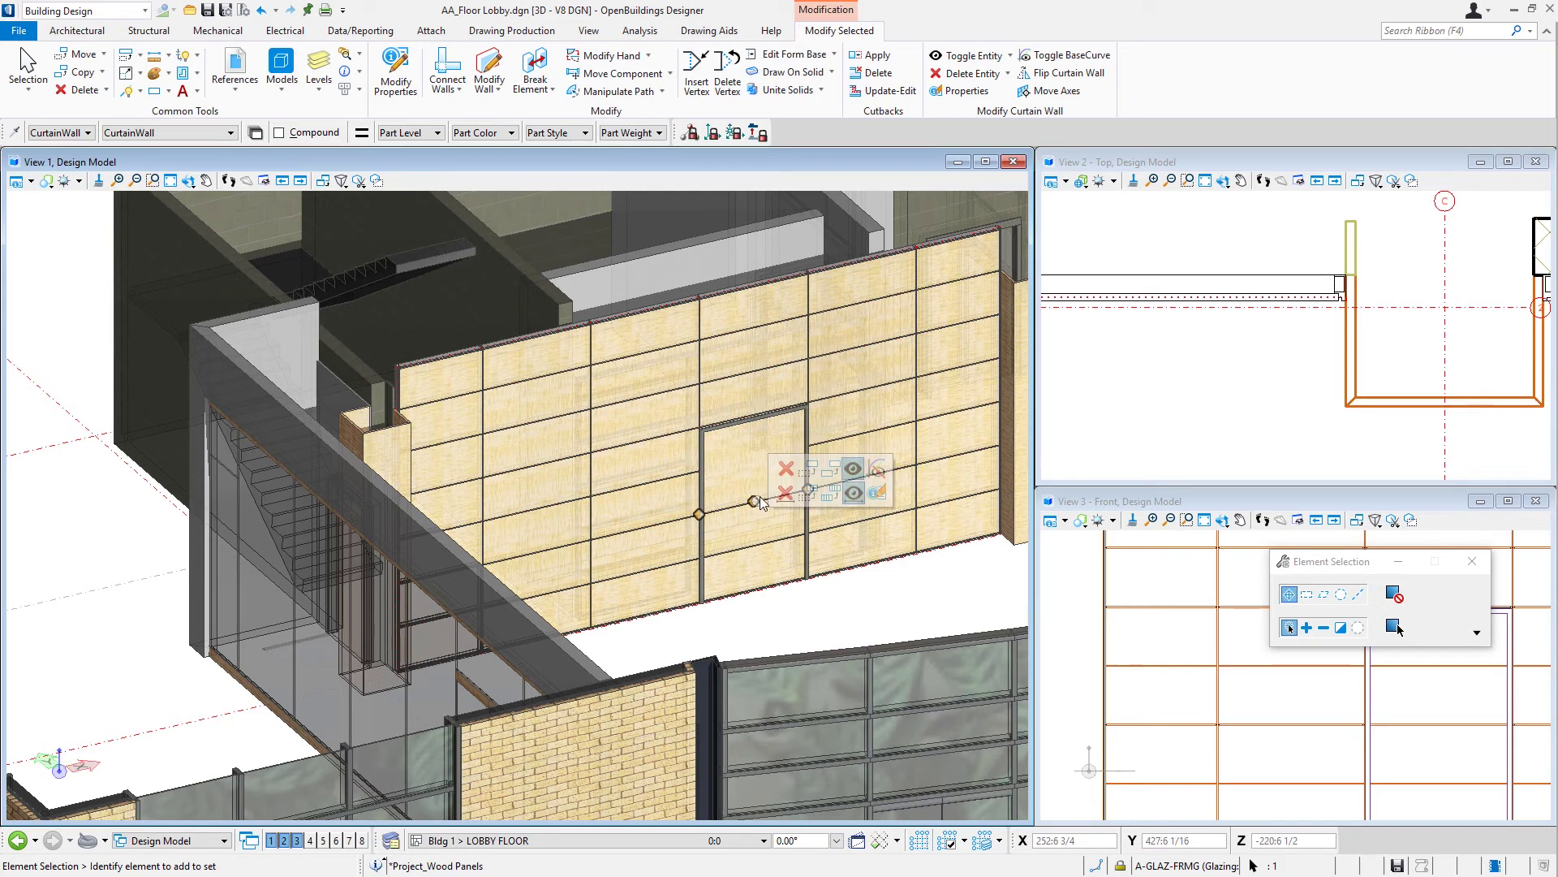
{"action": "mouse_move", "coordinate": [768, 542]}
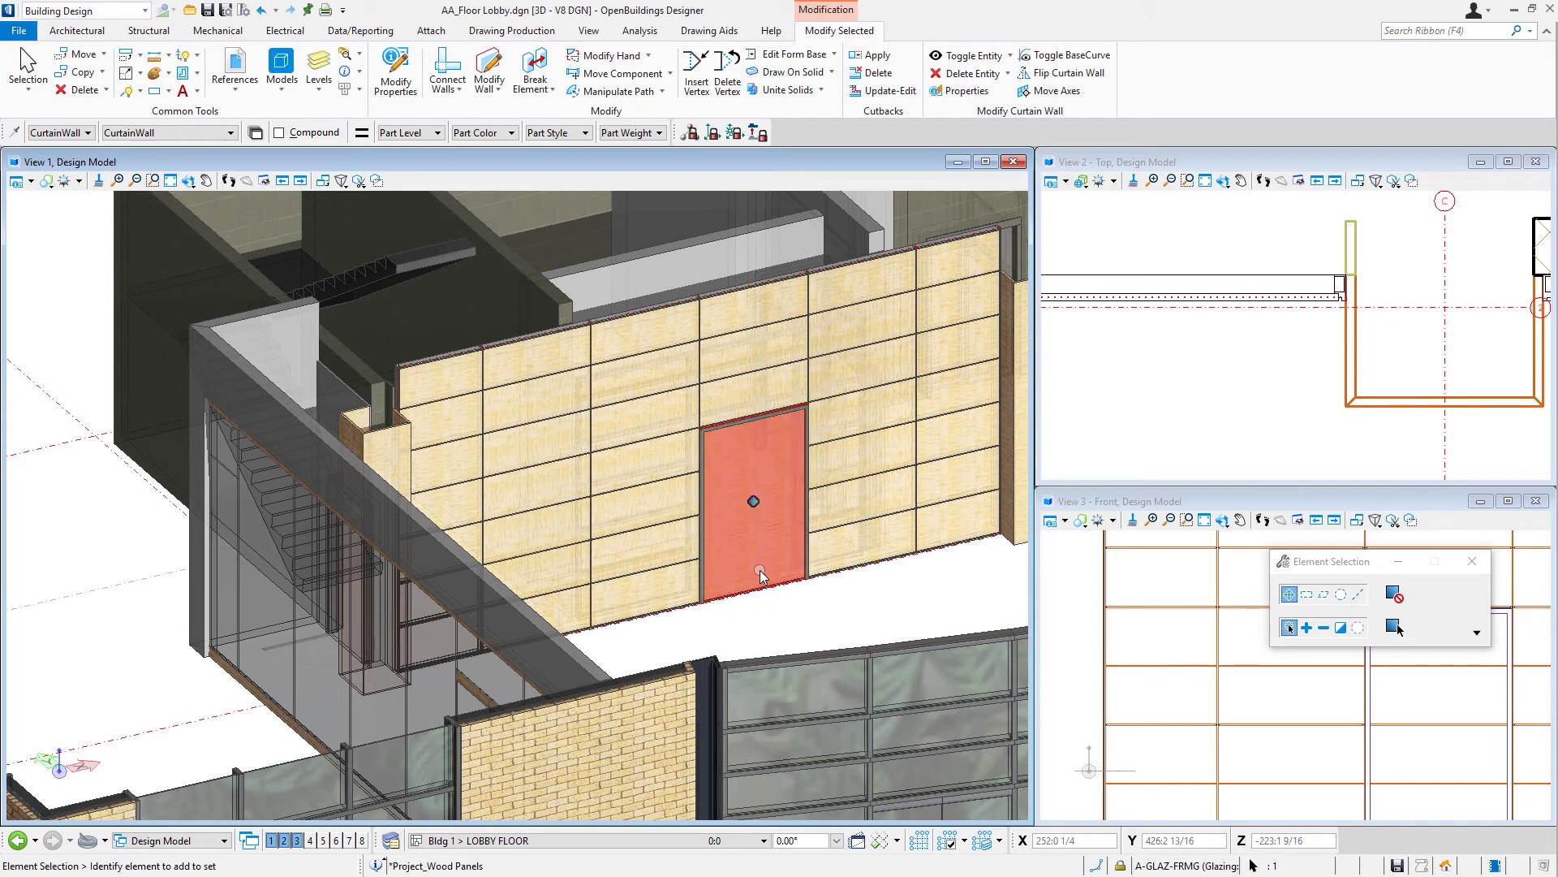
{"action": "mouse_move", "coordinate": [759, 497]}
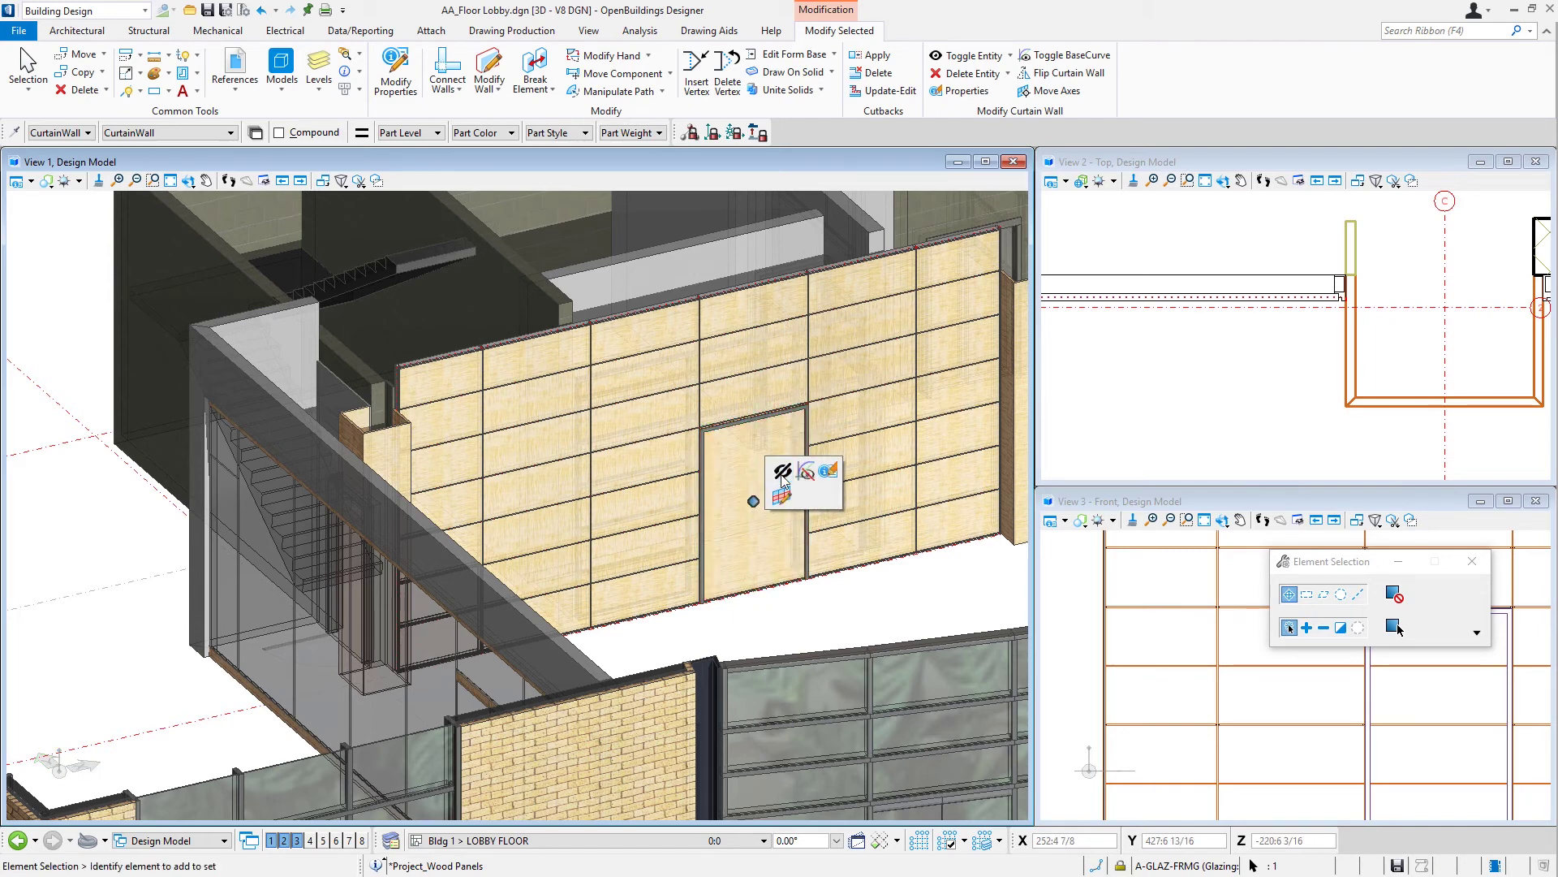
{"action": "left_click", "coordinate": [783, 475]}
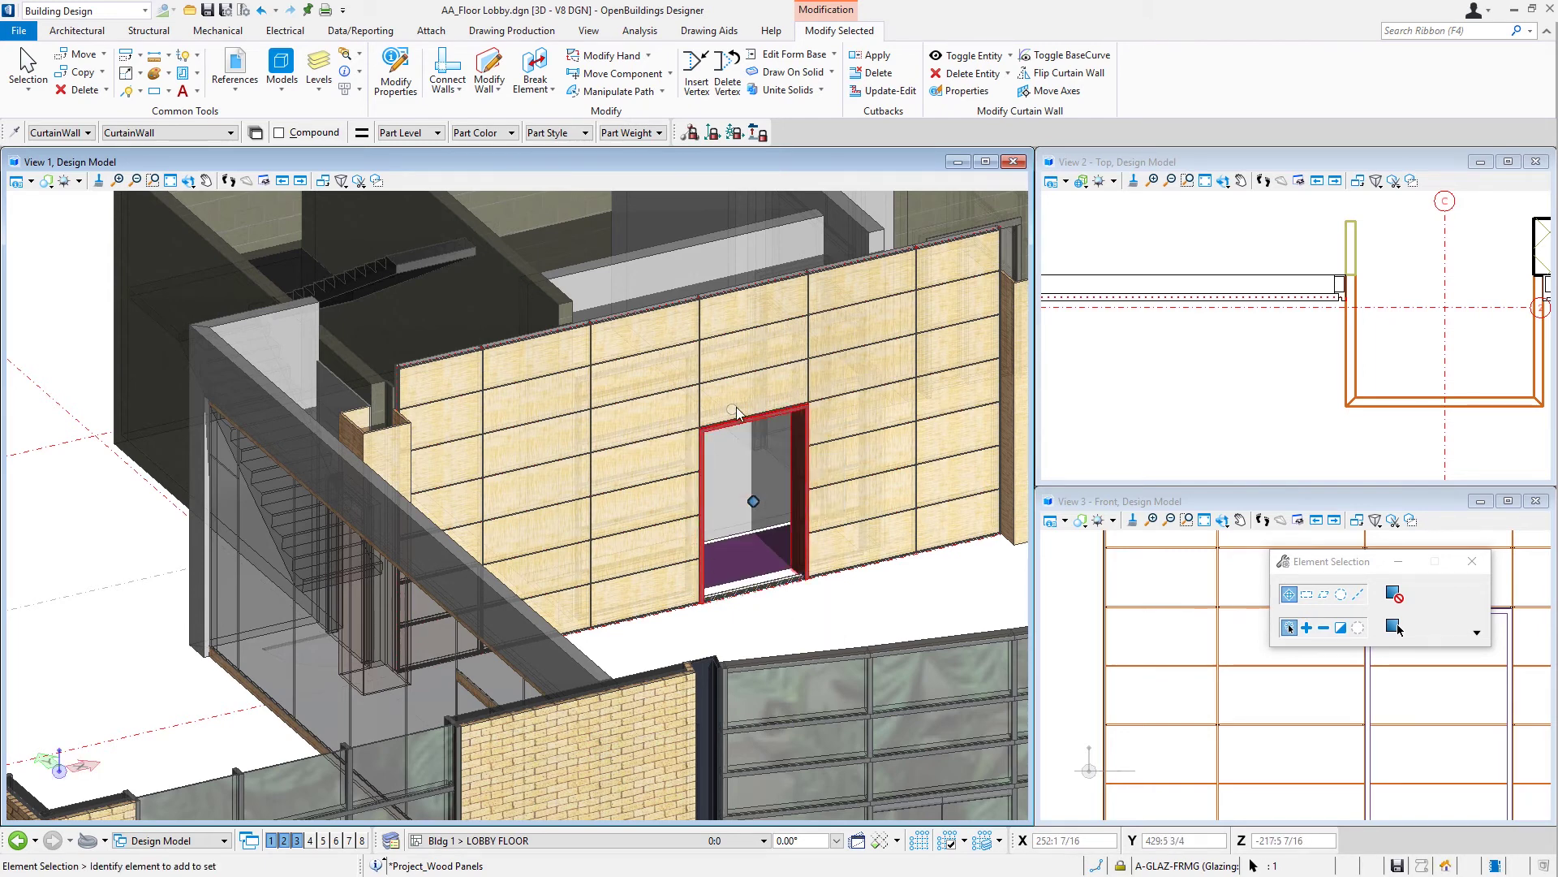
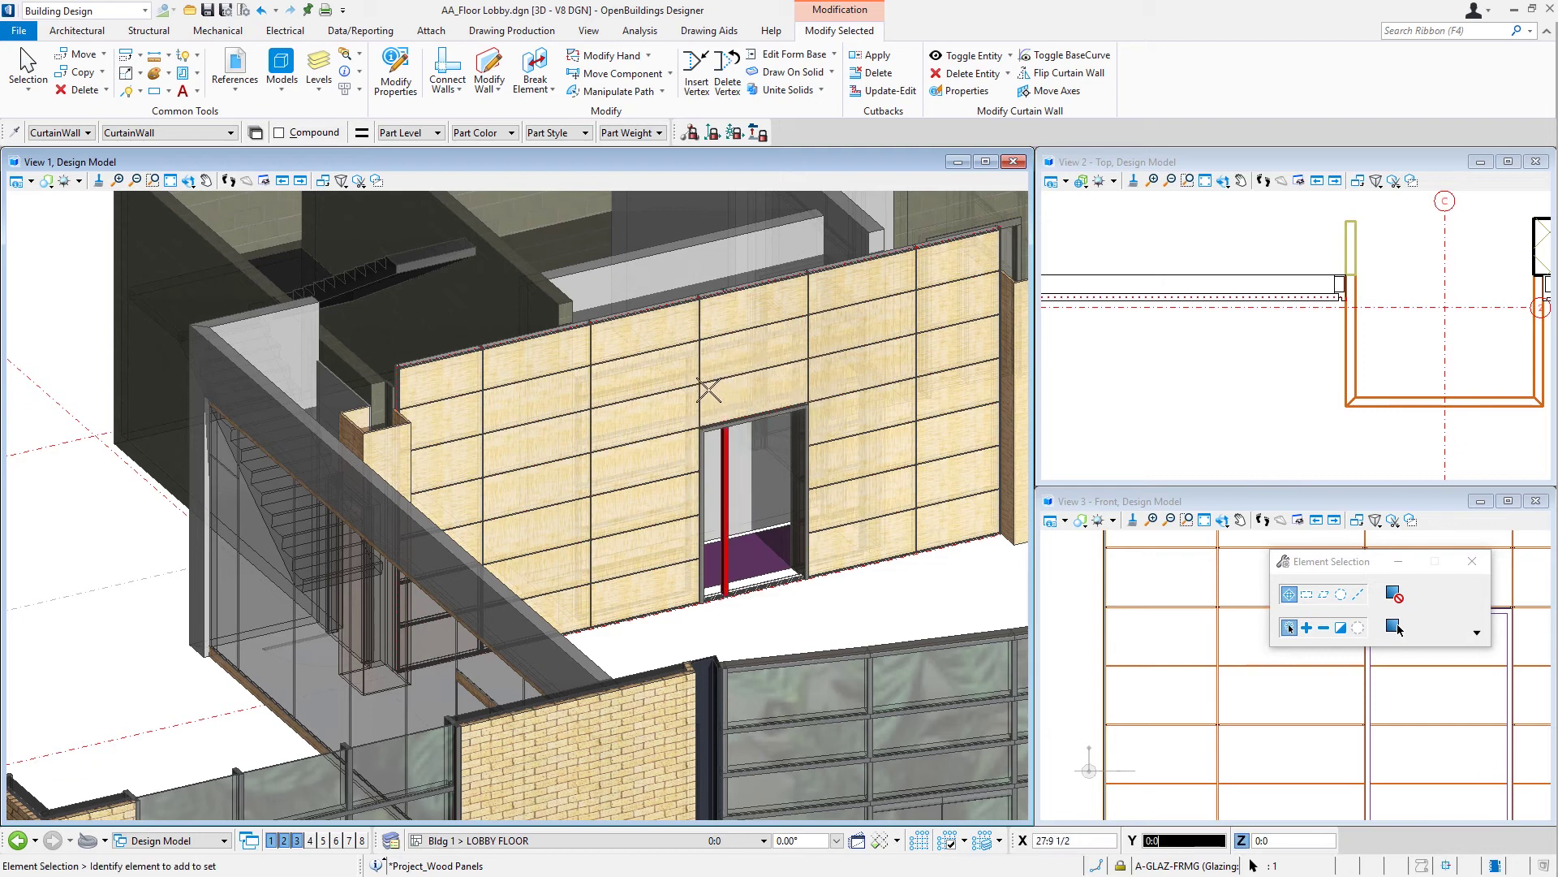
Copy the vertical grid lines at both sides of the doorway 0:6 outward across the curtain wall.
{"action": "type", "text": "6"}
{"action": "left_click", "coordinate": [674, 412]}
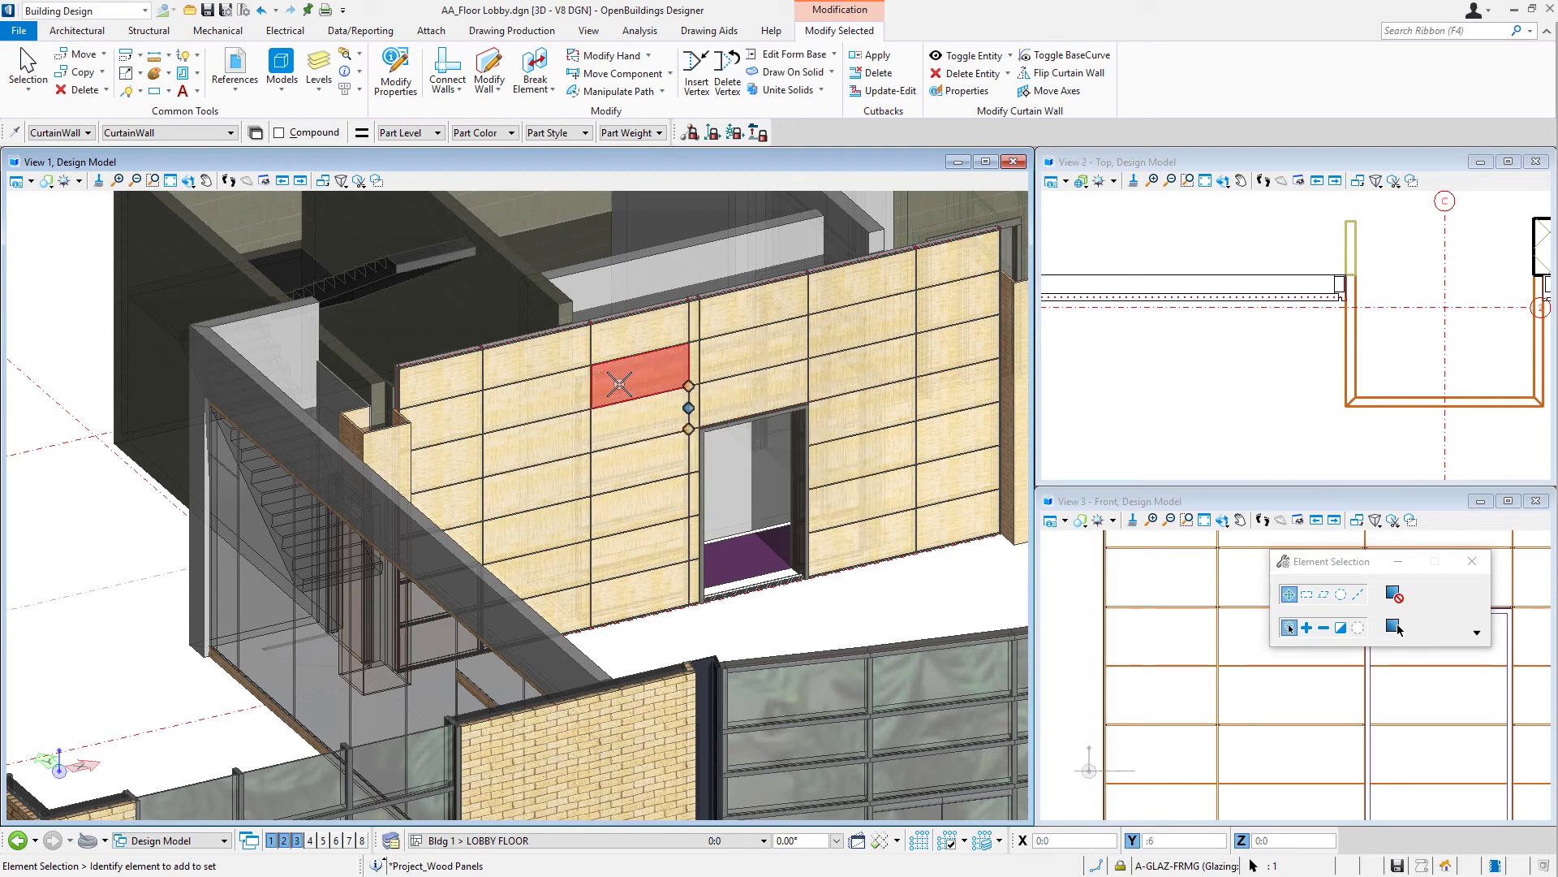
{"action": "left_click", "coordinate": [811, 392]}
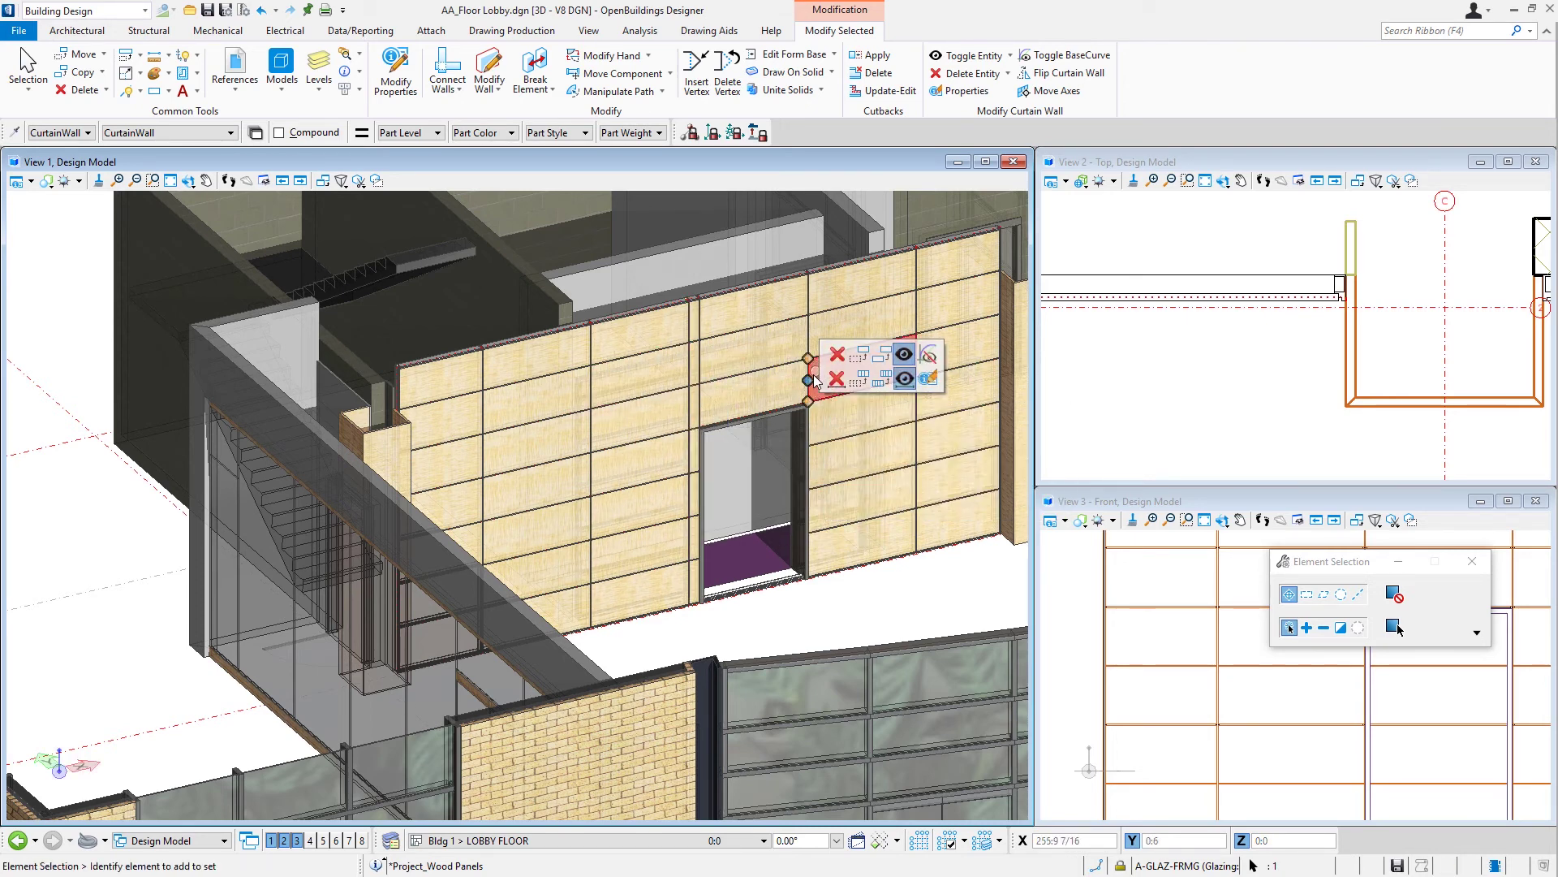
{"action": "left_click", "coordinate": [875, 380]}
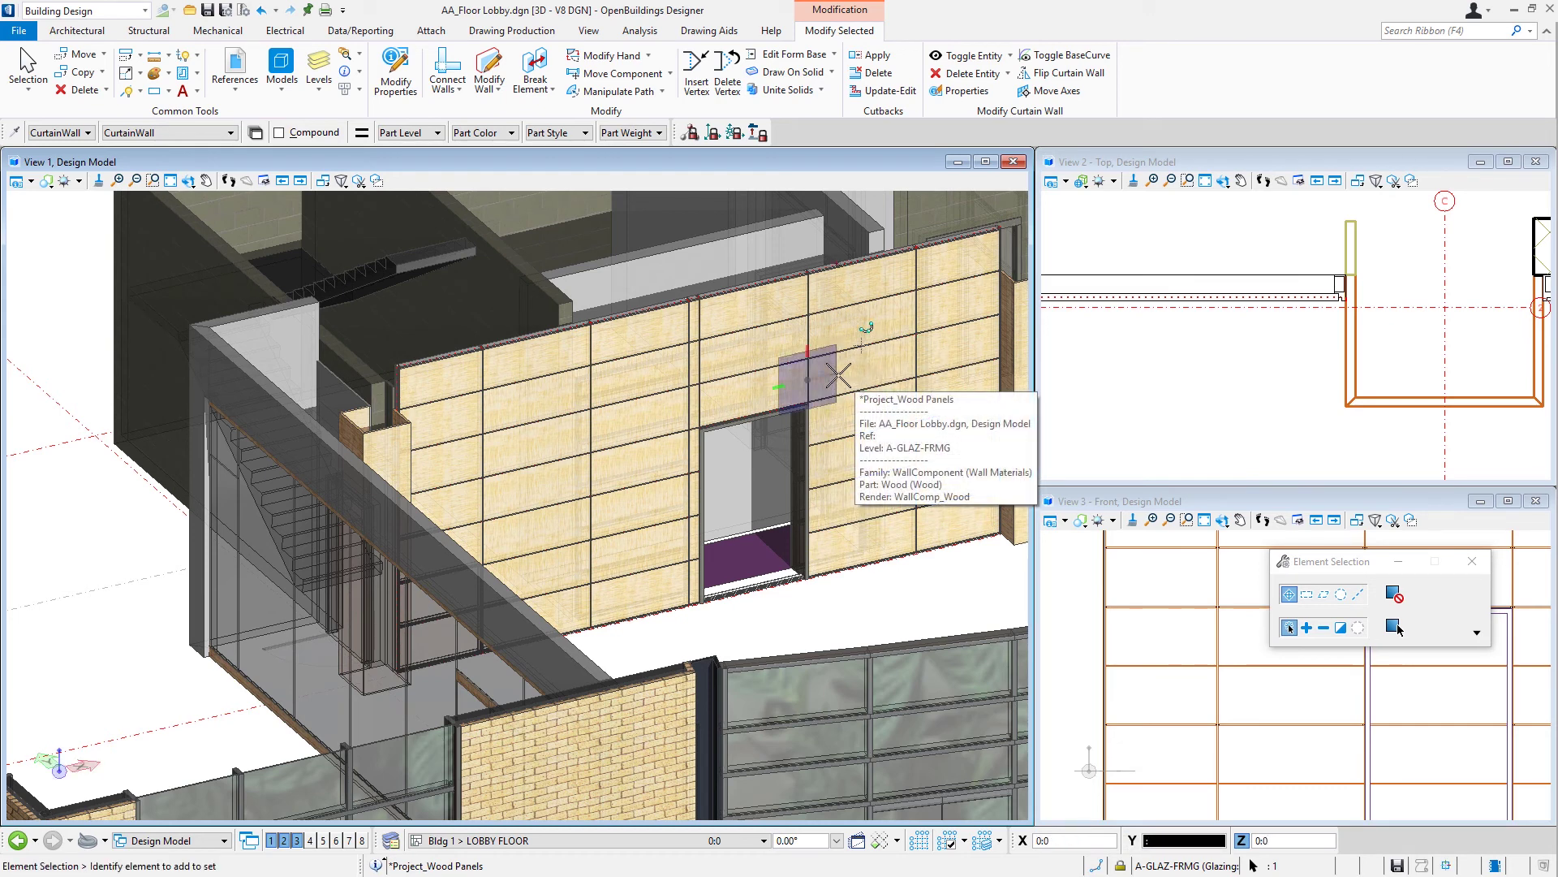
{"action": "left_click", "coordinate": [848, 391]}
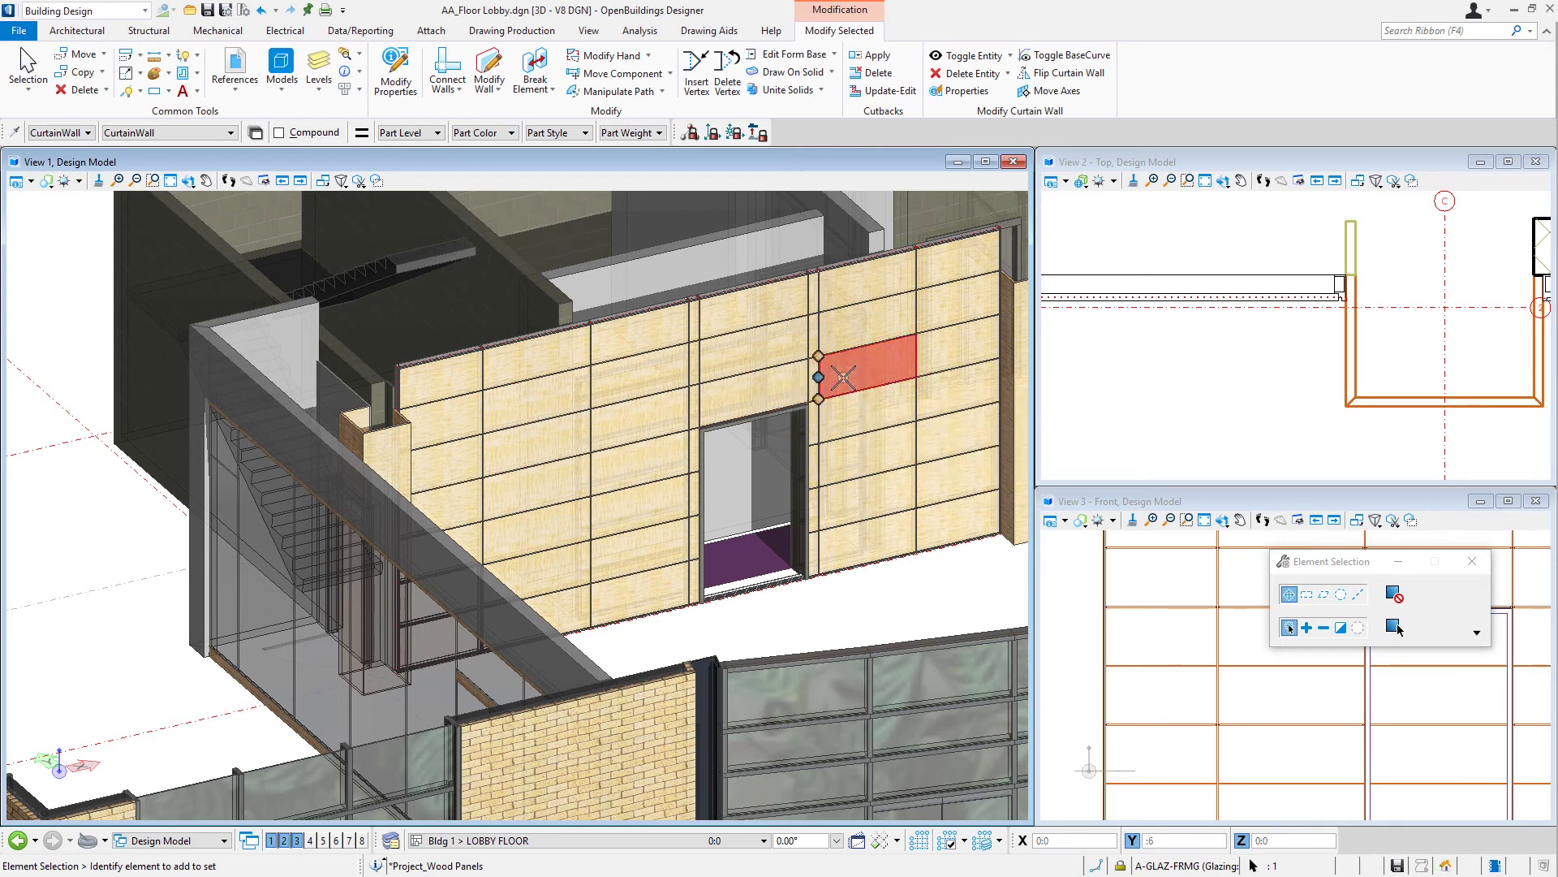
Copy the horizontal grid line just above the doorway 0:6 upward across the curtain wall.
{"action": "left_click", "coordinate": [852, 391]}
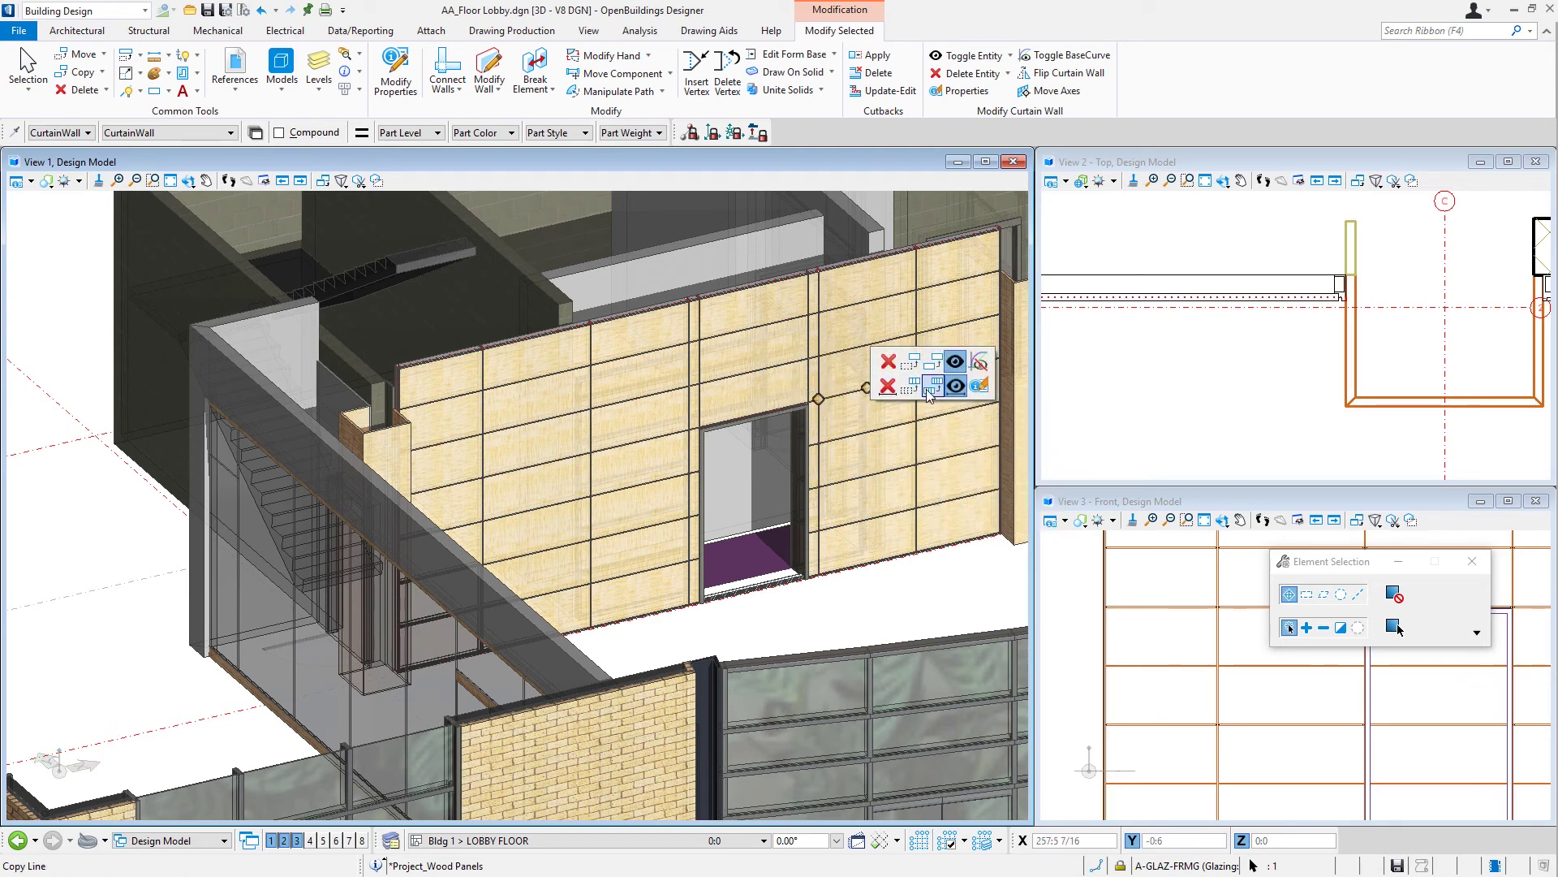
{"action": "left_click", "coordinate": [867, 388]}
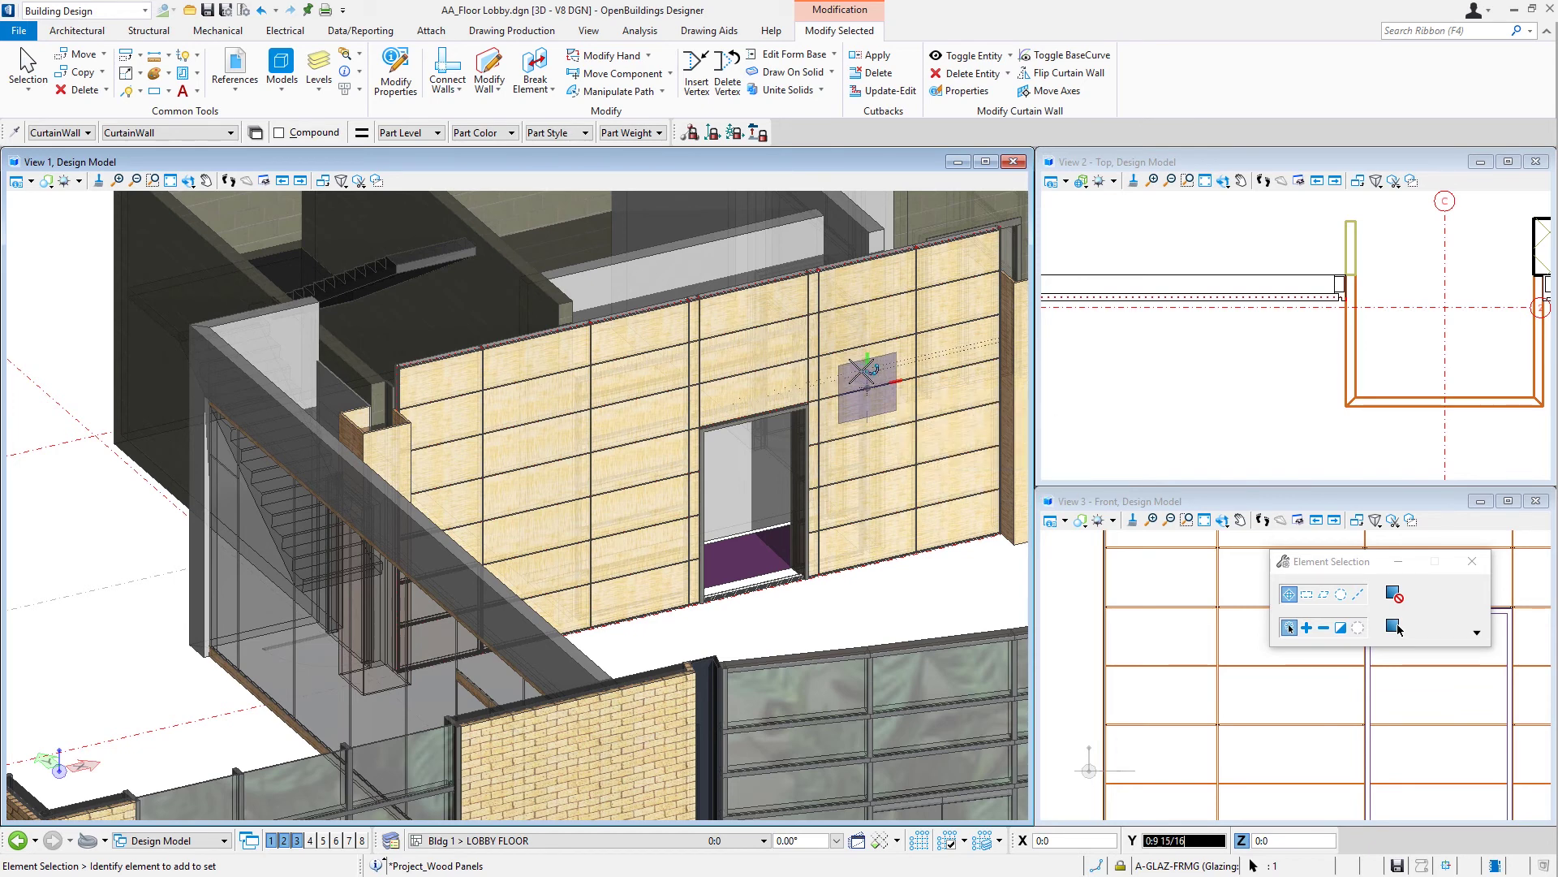
{"action": "left_click", "coordinate": [866, 369]}
{"action": "type", "text": ":6"}
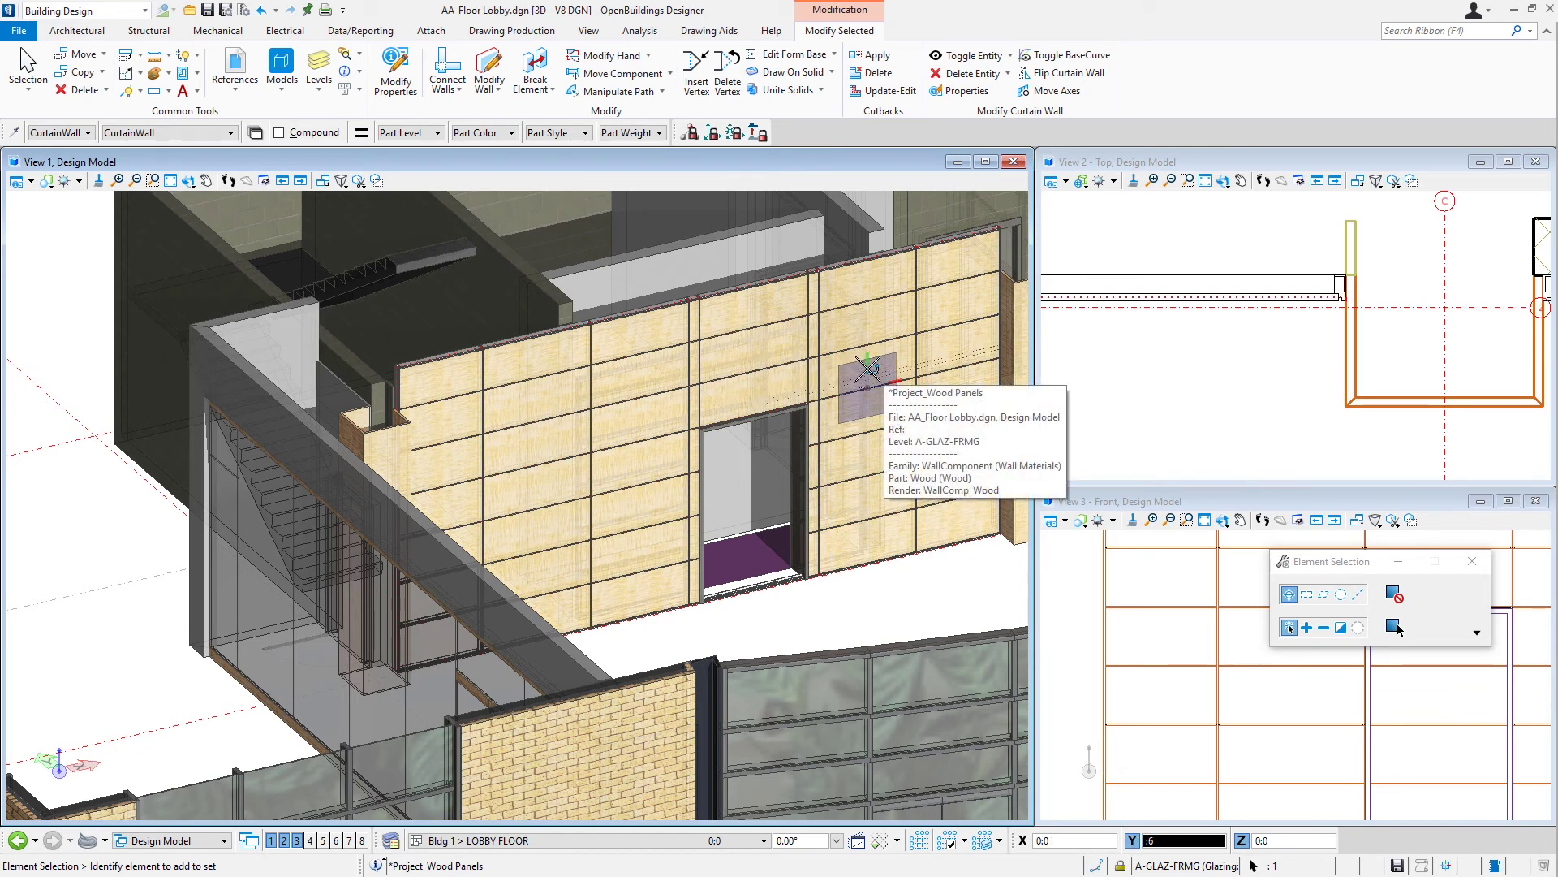
{"action": "left_click", "coordinate": [906, 402]}
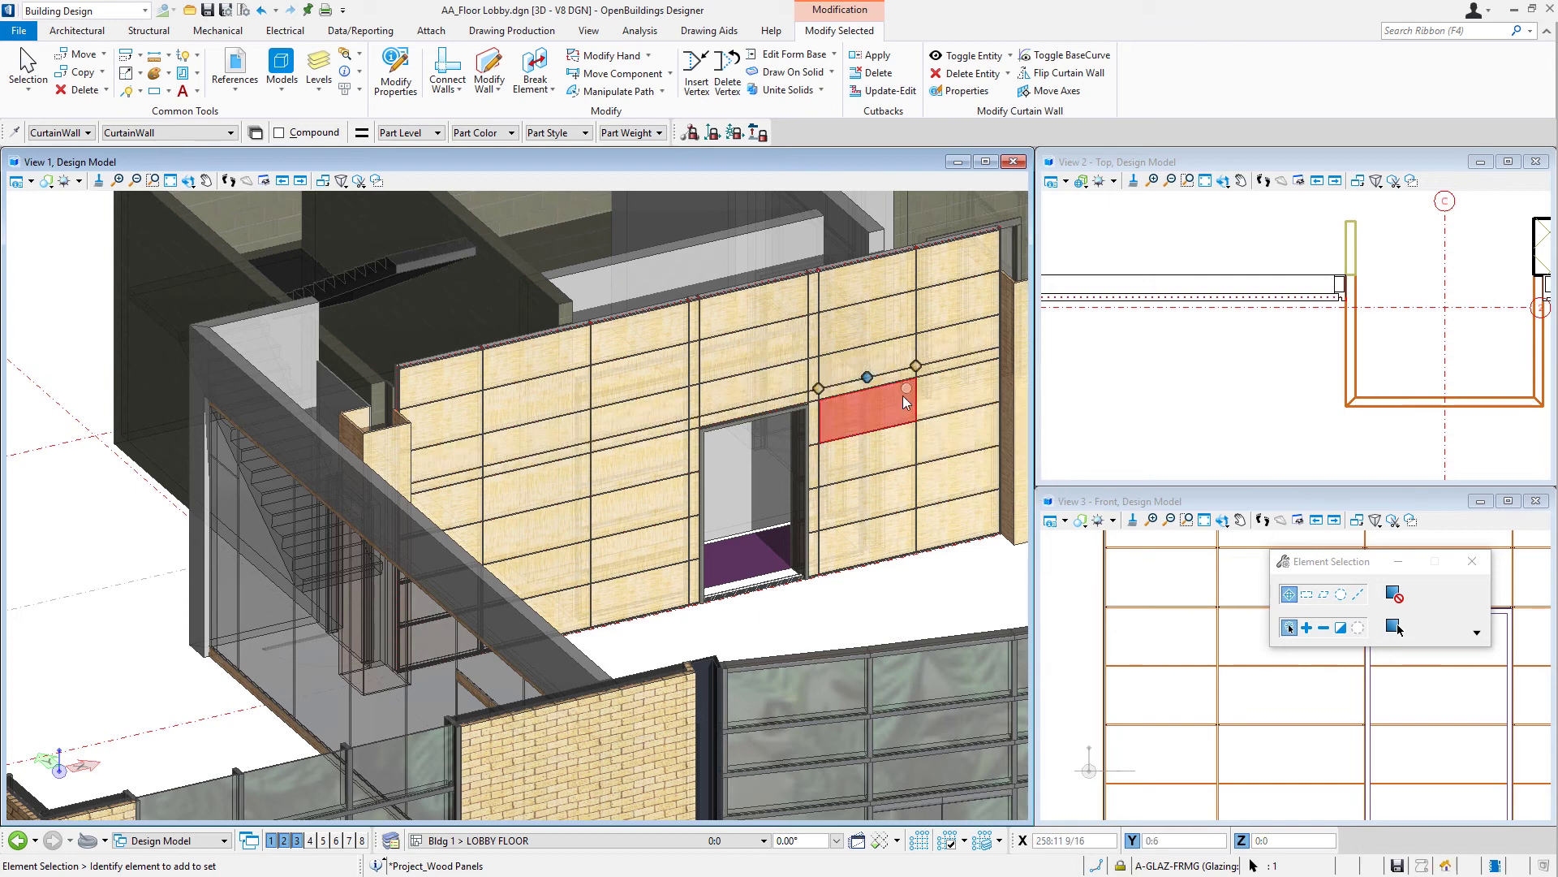
Delete the short horizontal grid segments in the narrow strip beside the doorway's grid B side.
{"action": "left_click", "coordinate": [702, 463]}
{"action": "scroll", "coordinate": [698, 479], "scroll_direction": "up", "scroll_amount": 2}
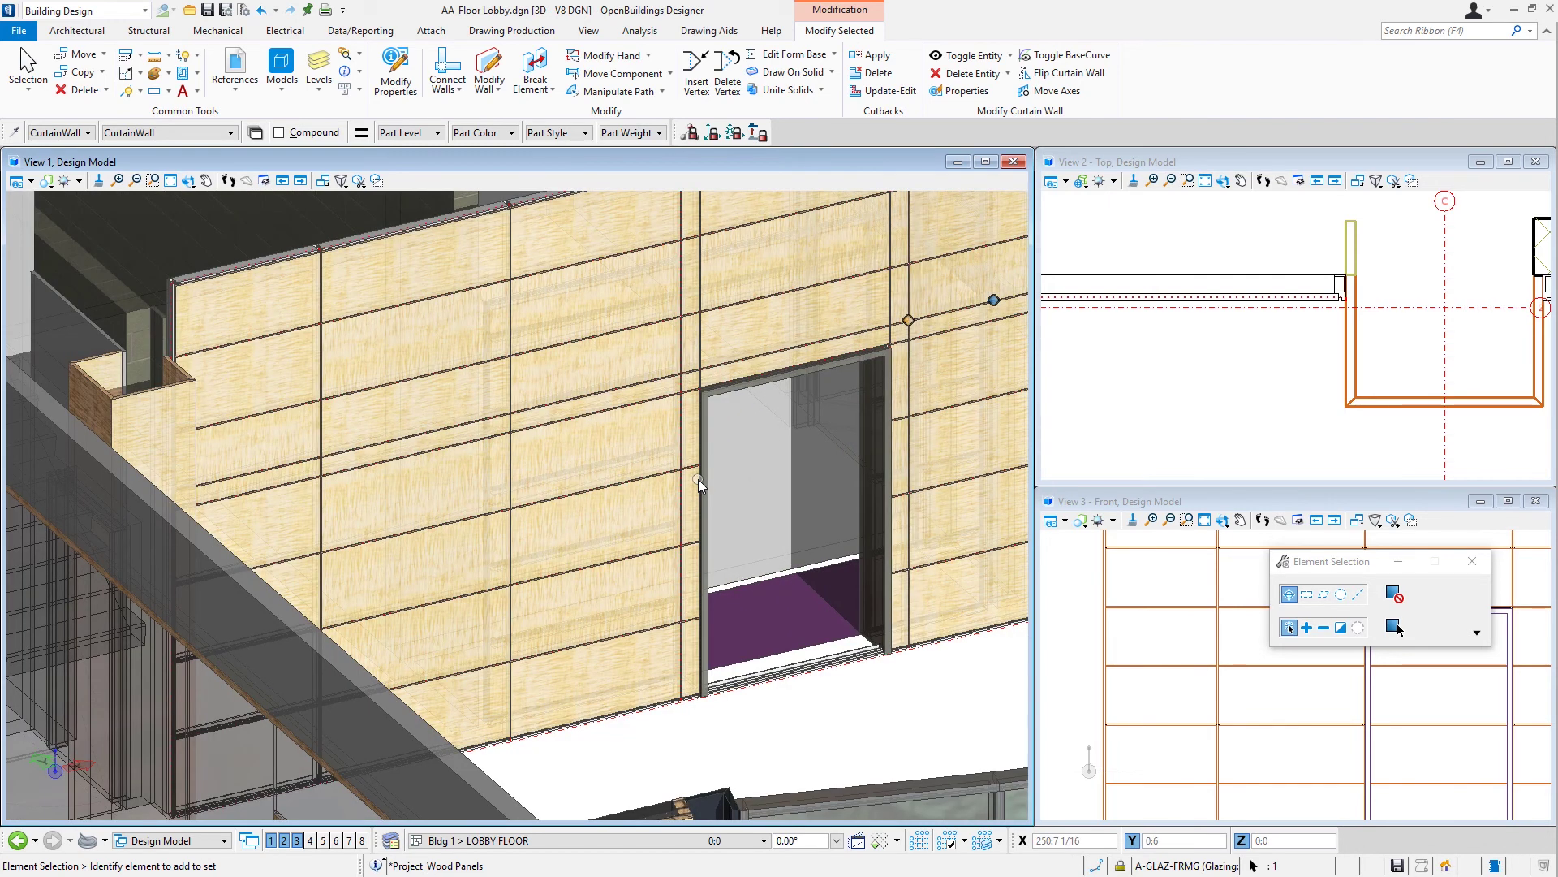
{"action": "left_click", "coordinate": [694, 466]}
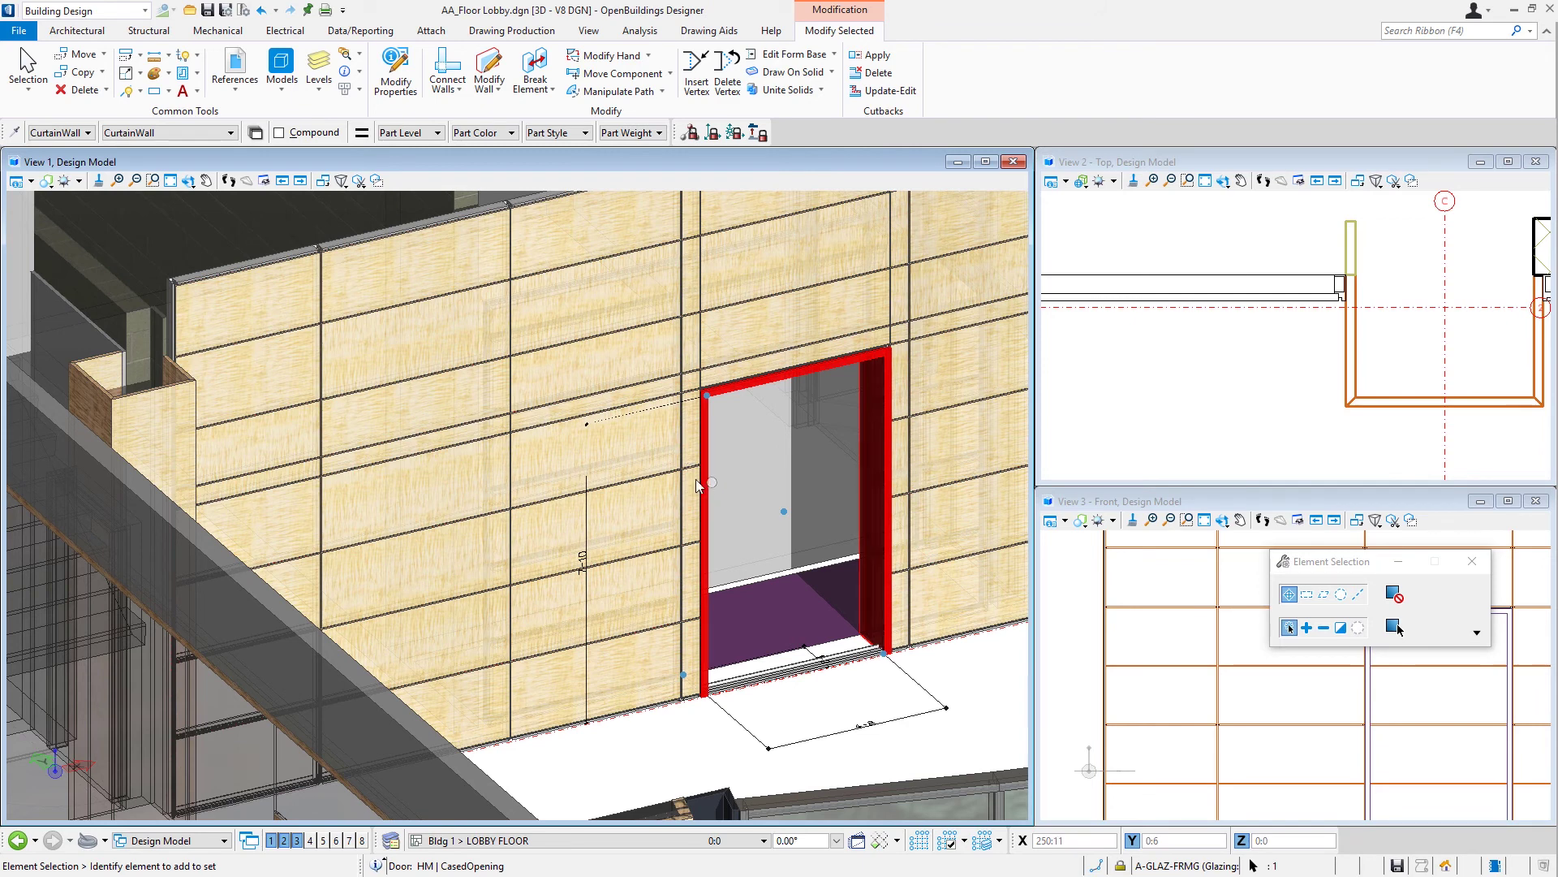
{"action": "left_click", "coordinate": [864, 744]}
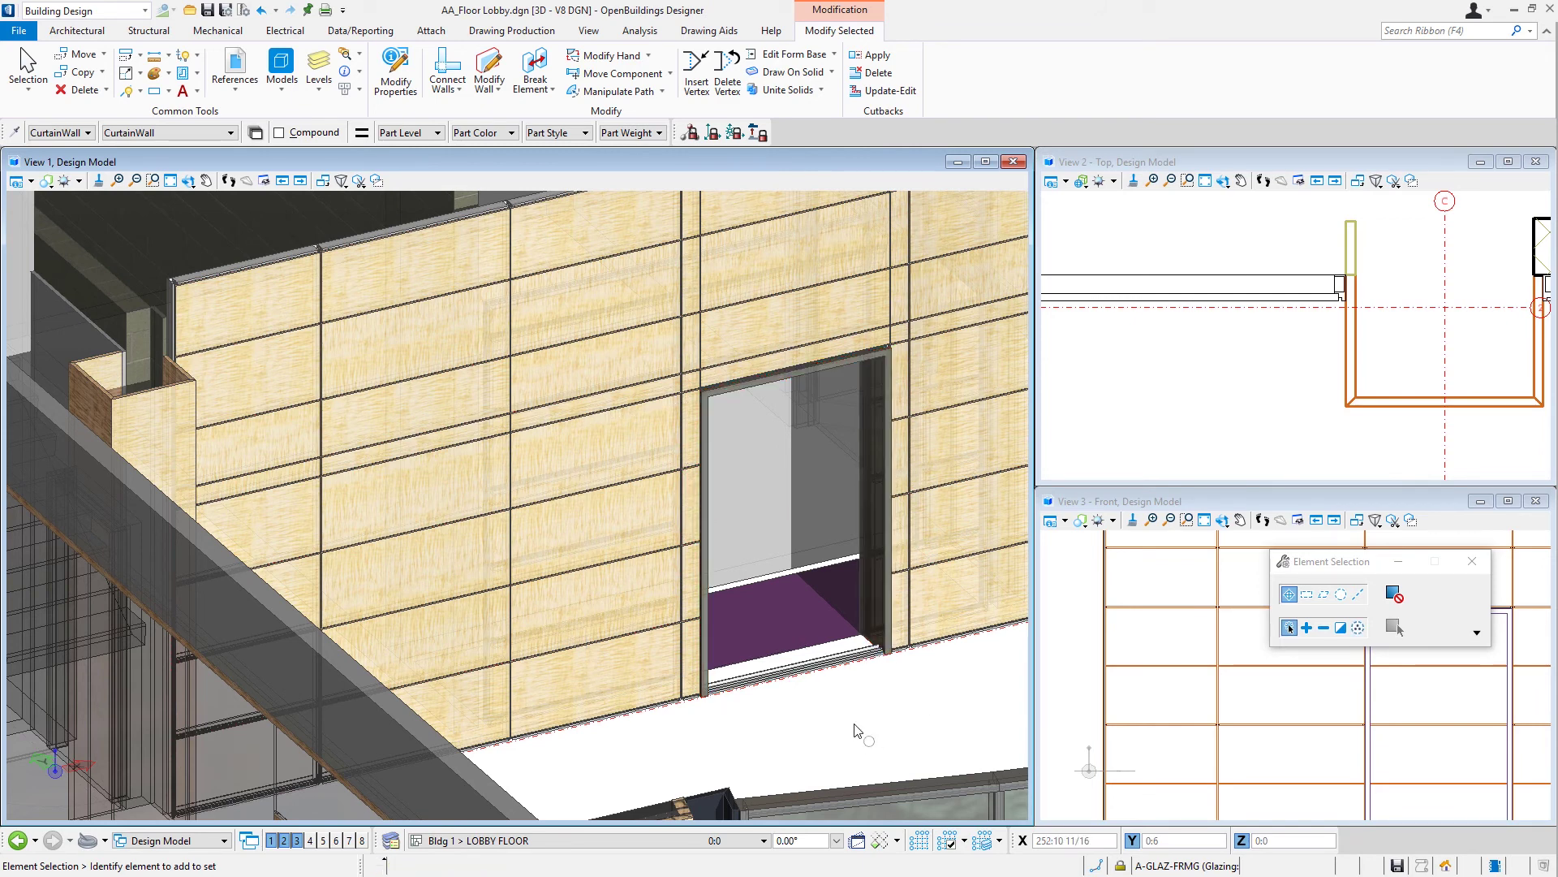
{"action": "left_click", "coordinate": [688, 469]}
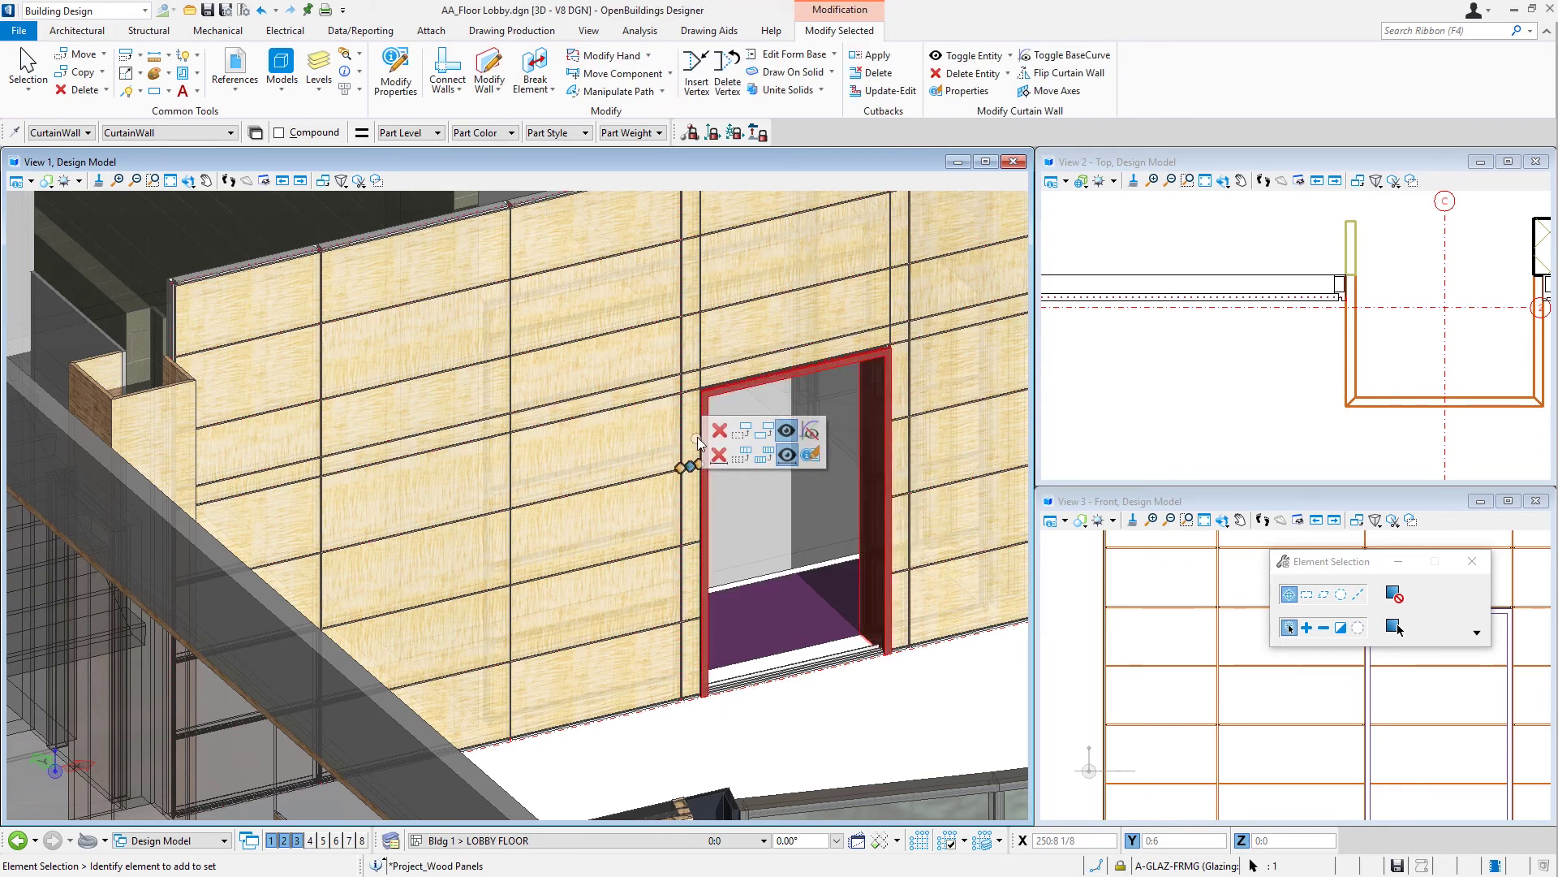
{"action": "left_click", "coordinate": [690, 539]}
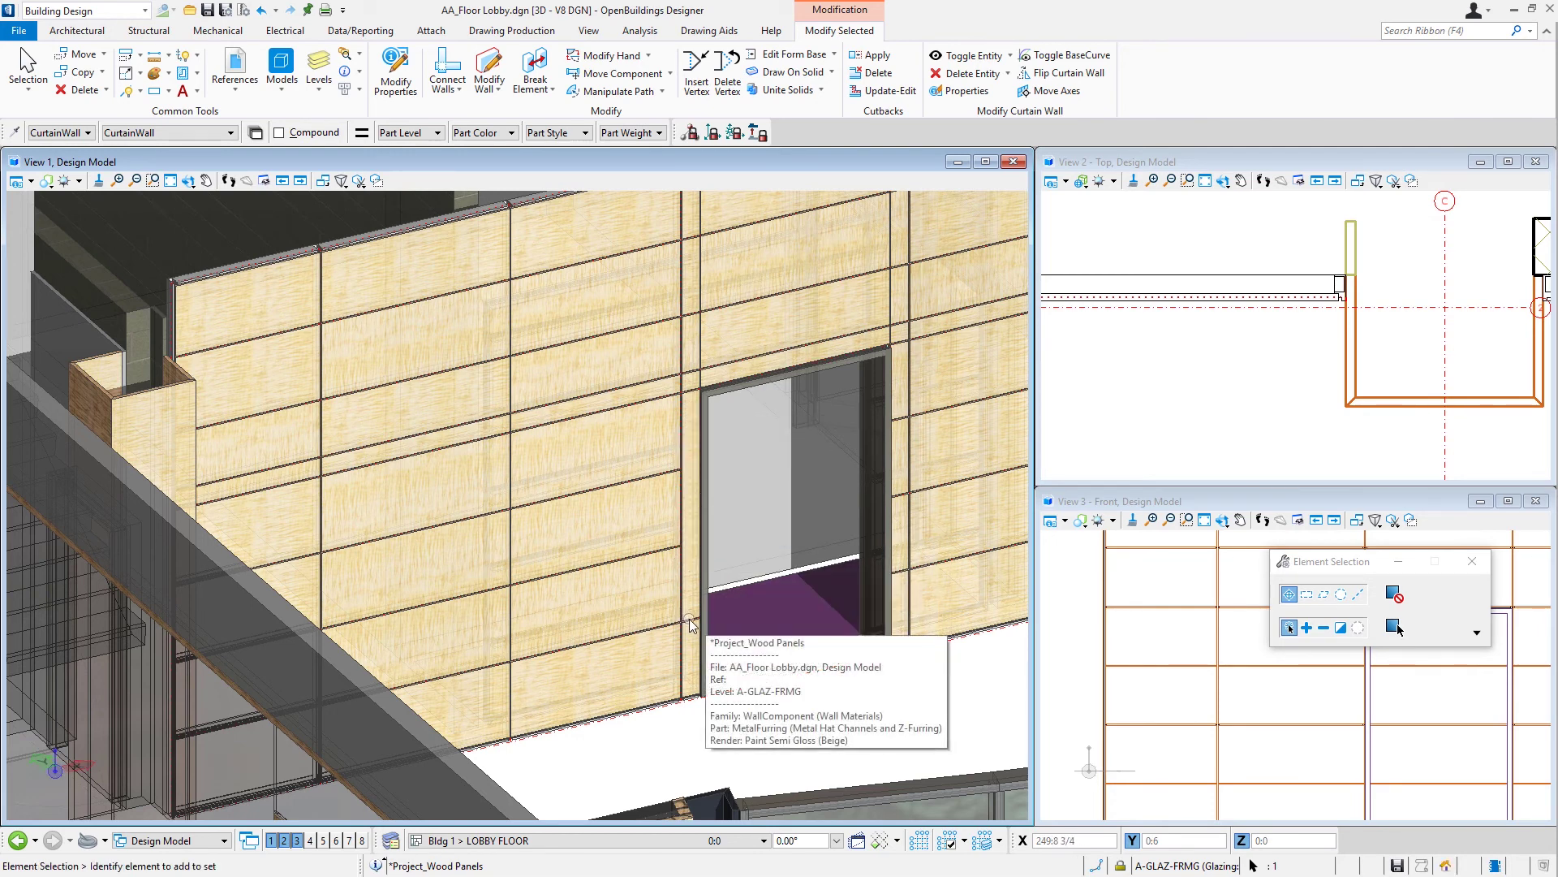
{"action": "mouse_move", "coordinate": [690, 618]}
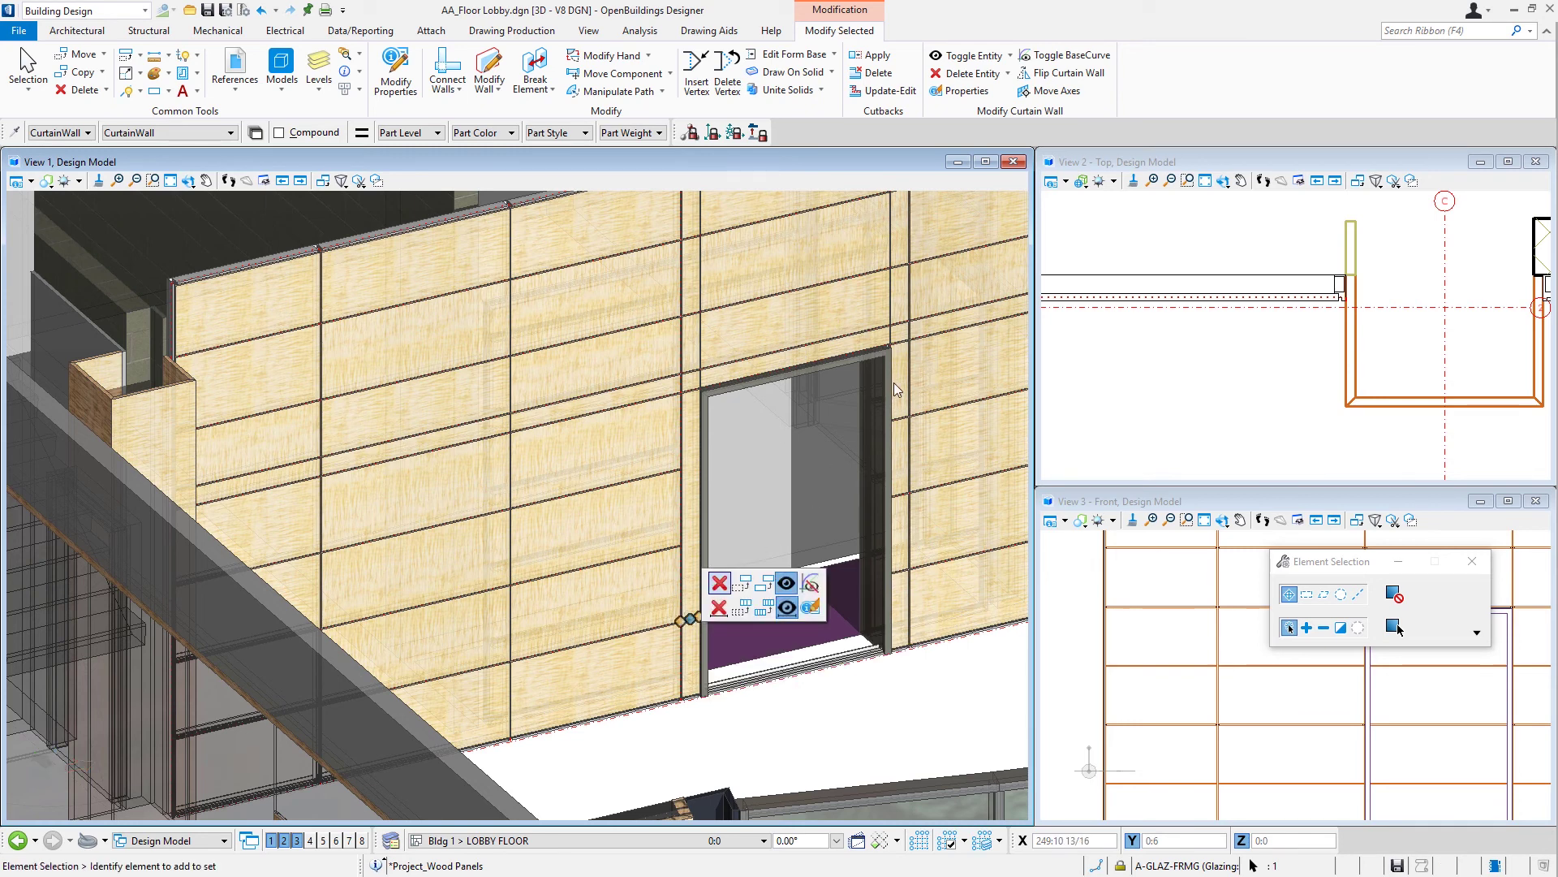
Delete the short horizontal grid segments in the narrow strip beside the doorway's grid C side.
{"action": "mouse_move", "coordinate": [901, 418]}
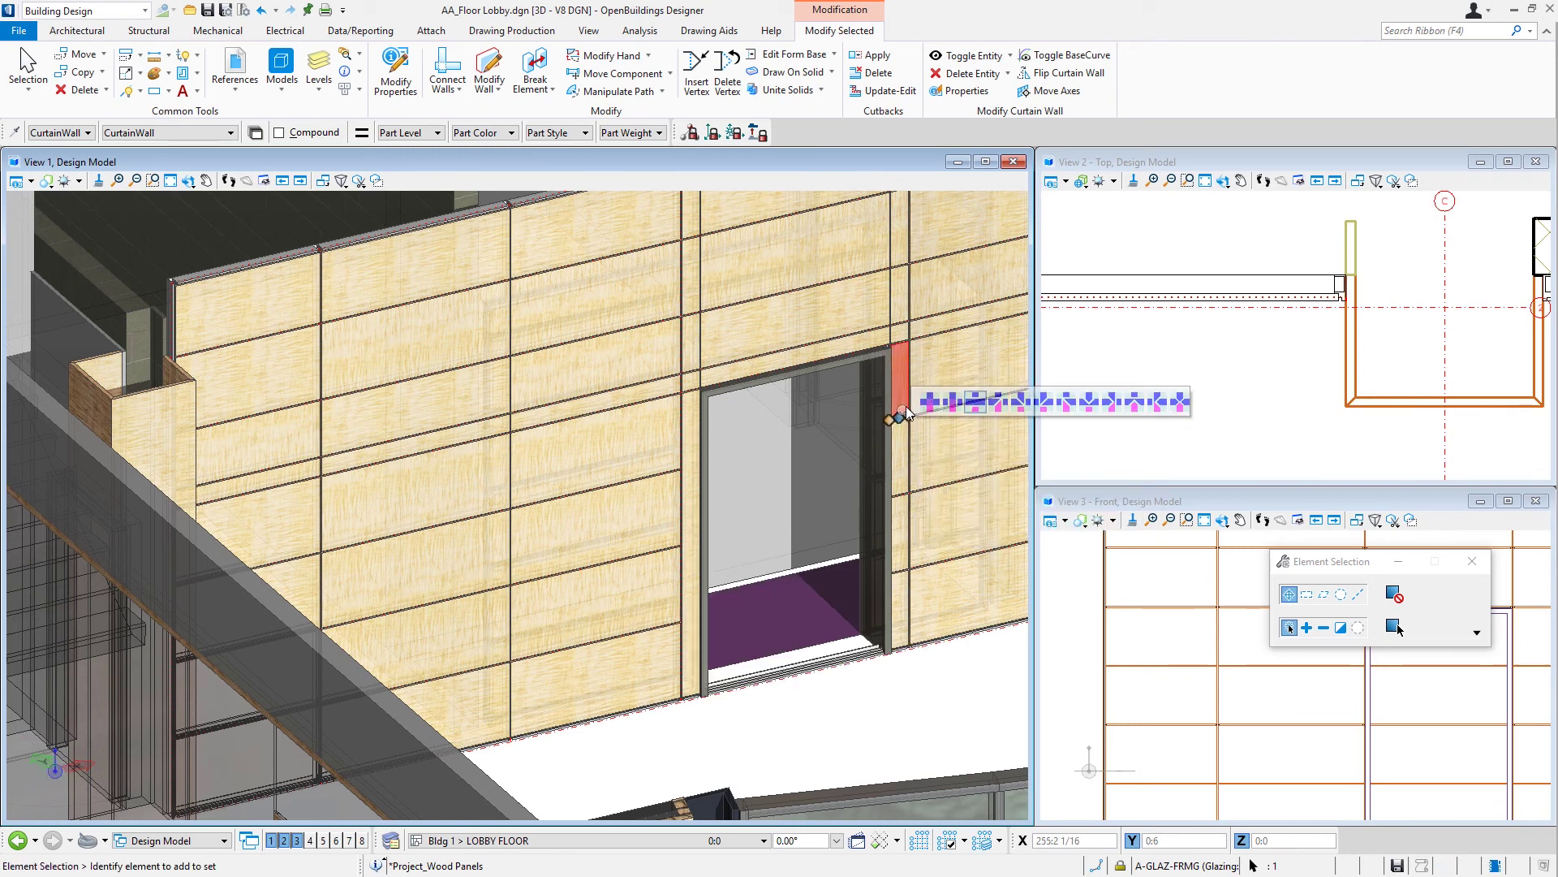
{"action": "left_click", "coordinate": [927, 383]}
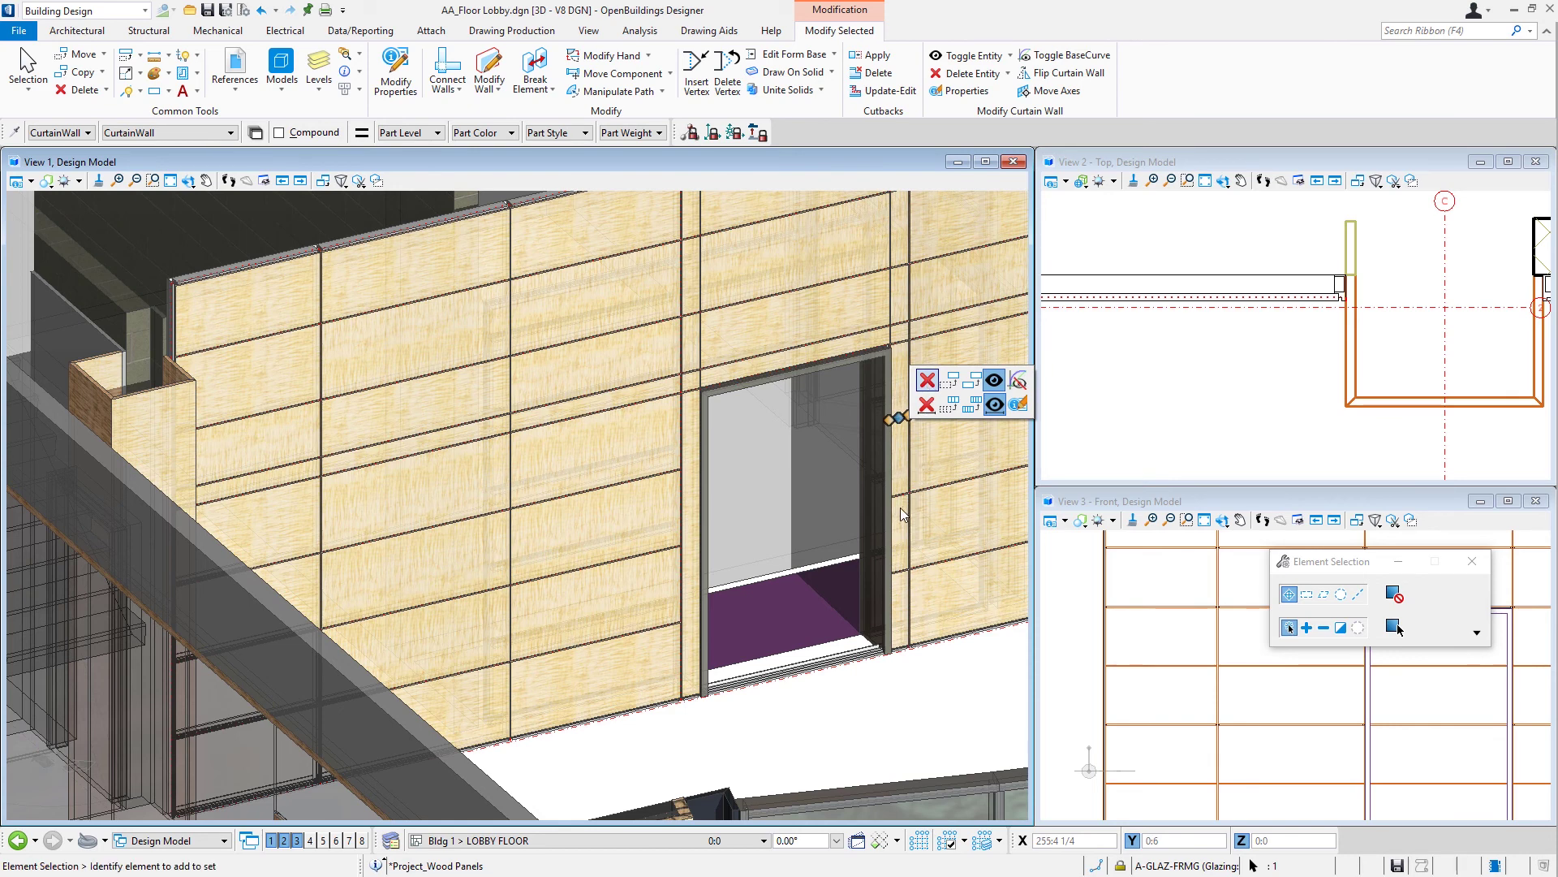
{"action": "mouse_move", "coordinate": [903, 490]}
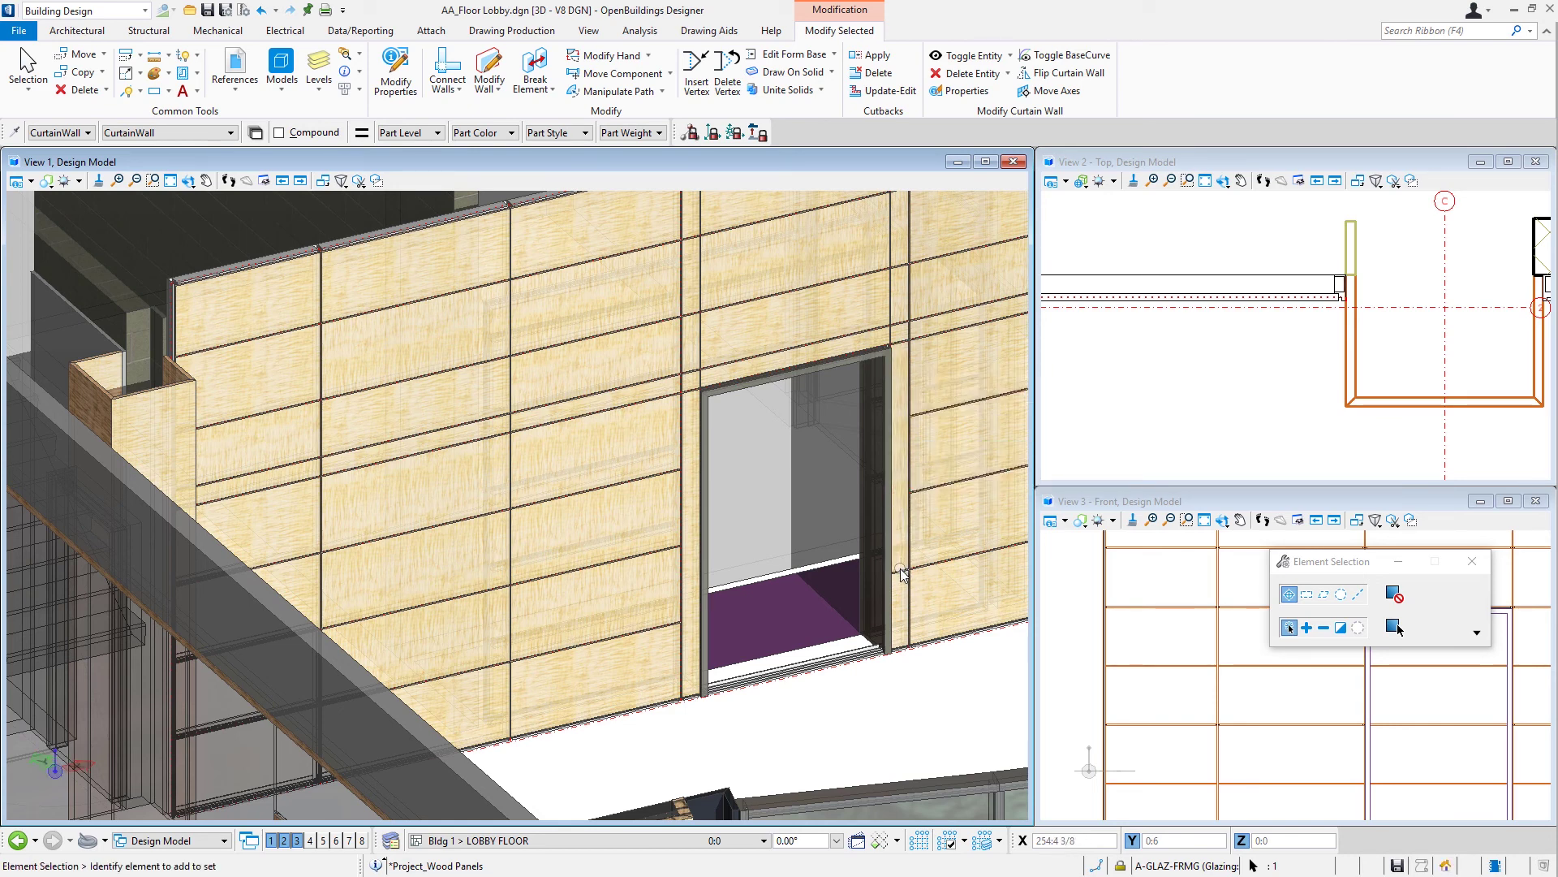
{"action": "mouse_move", "coordinate": [899, 571]}
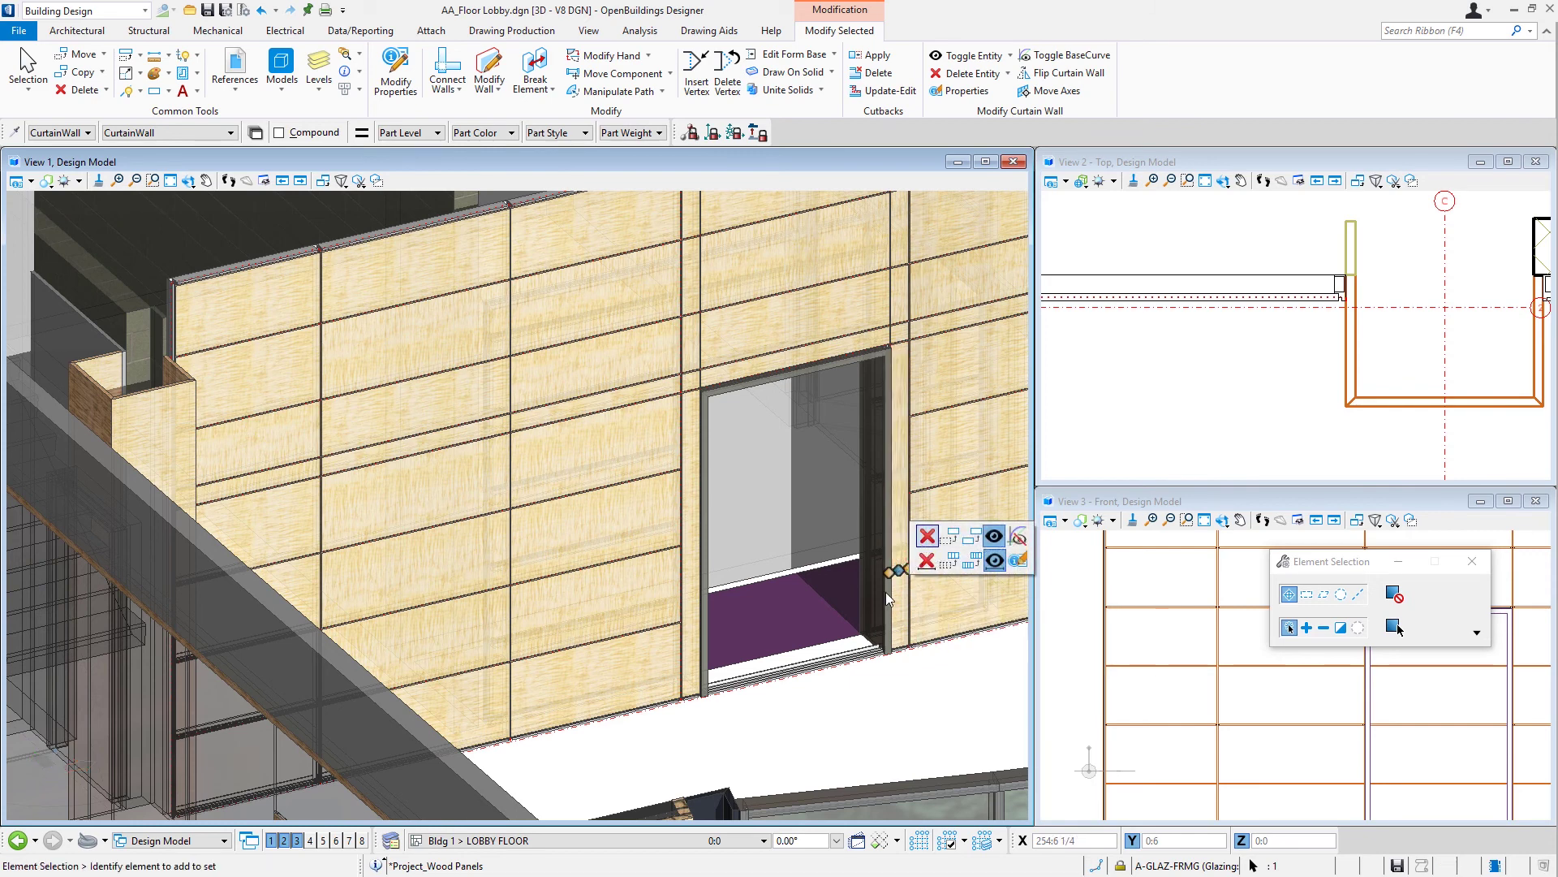
{"action": "scroll", "coordinate": [672, 586], "scroll_direction": "down", "scroll_amount": 3}
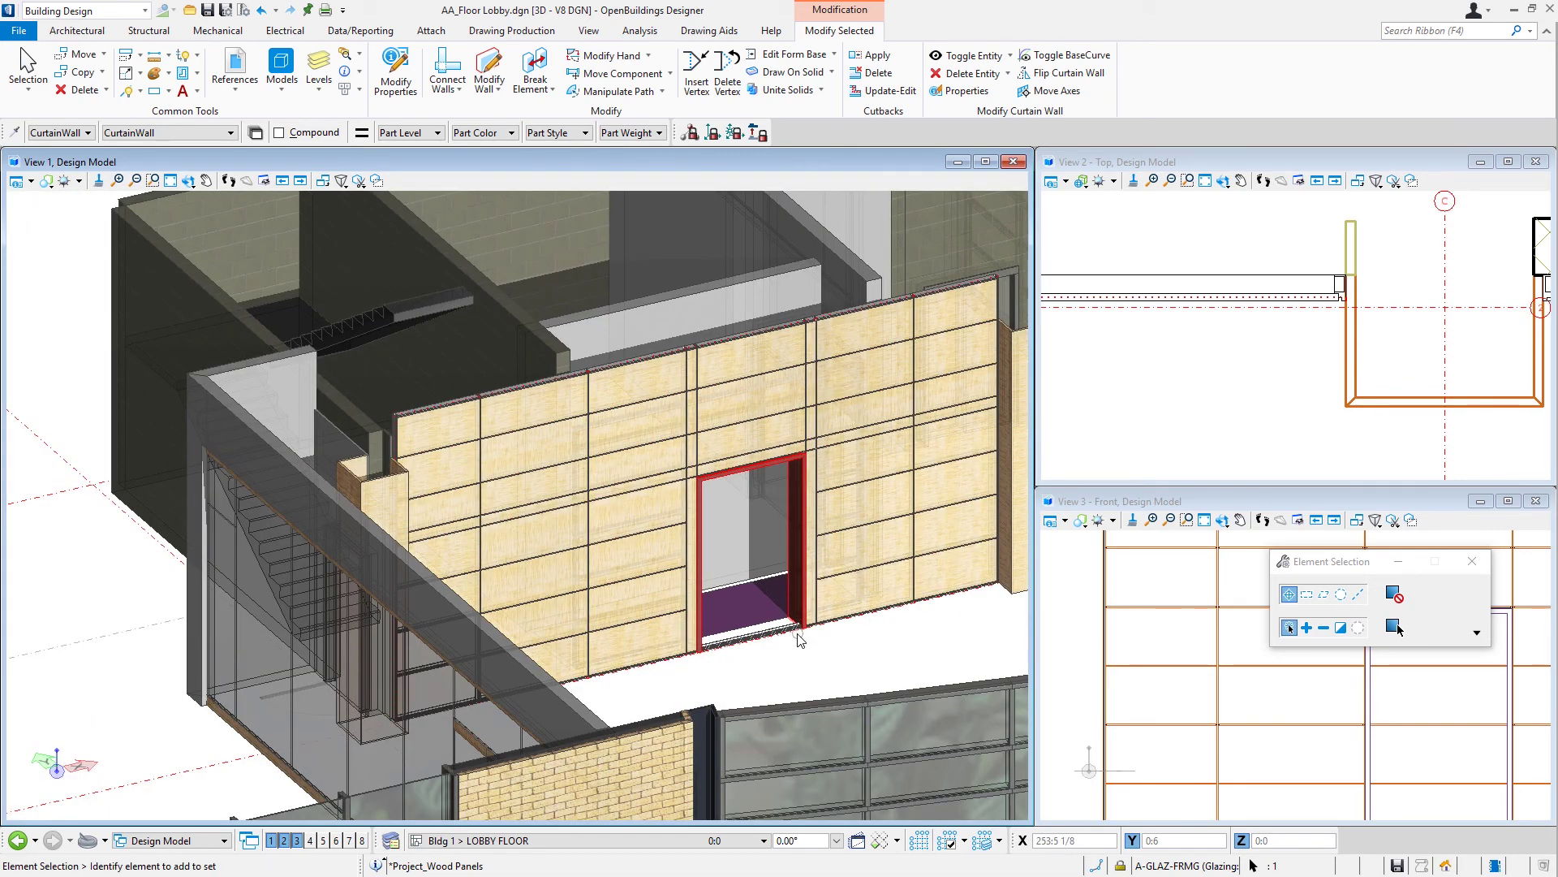
{"action": "scroll", "coordinate": [778, 638], "scroll_direction": "down", "scroll_amount": 1}
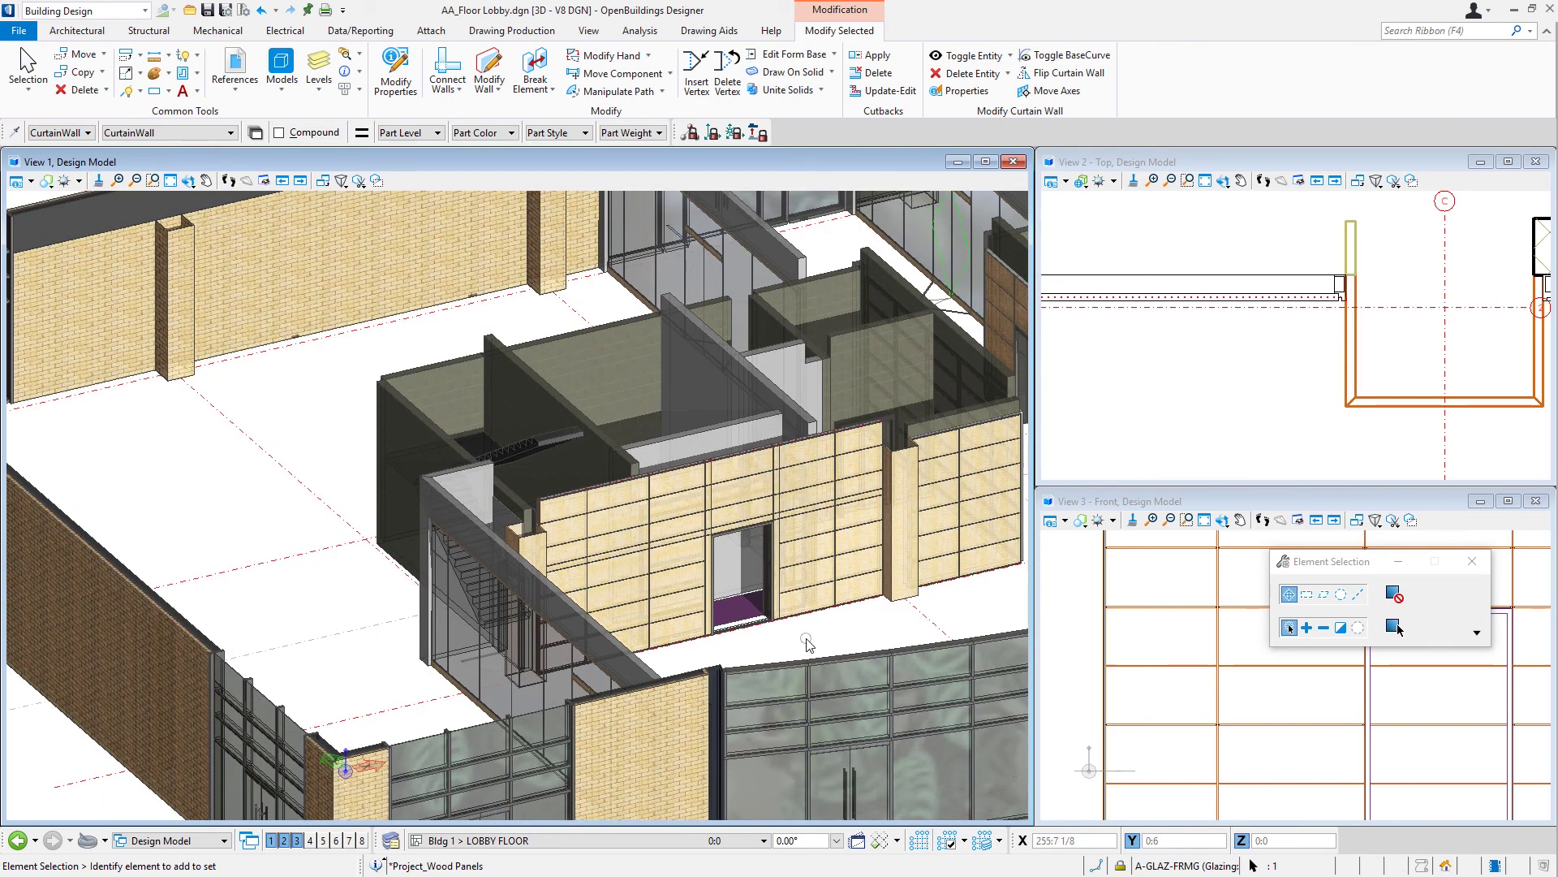